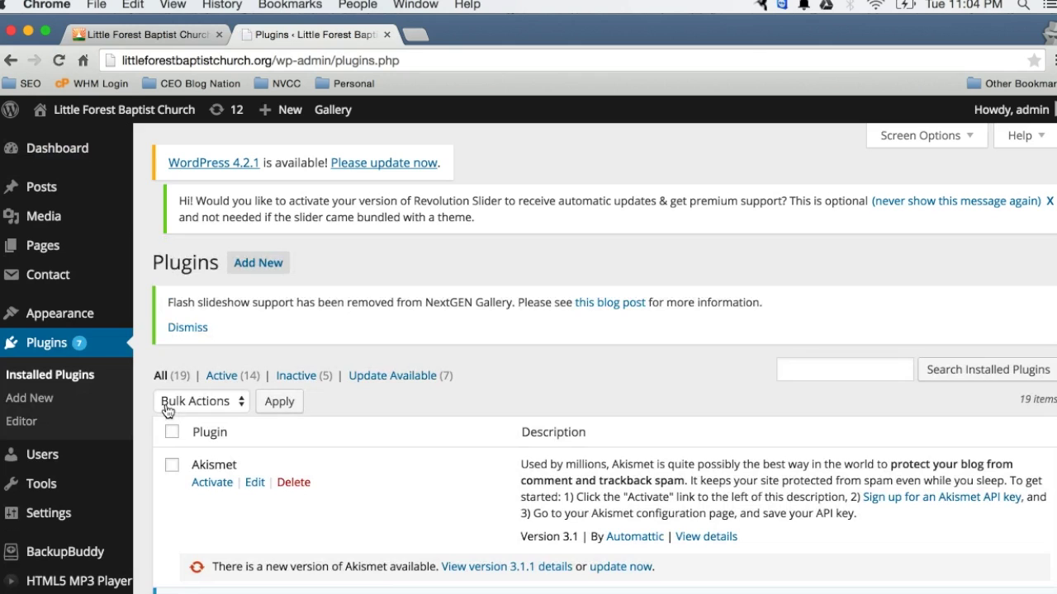
Look through the installed plugins list to locate MaxButtons
{"action": "scroll", "coordinate": [472, 358], "scroll_direction": "down", "scroll_amount": 10}
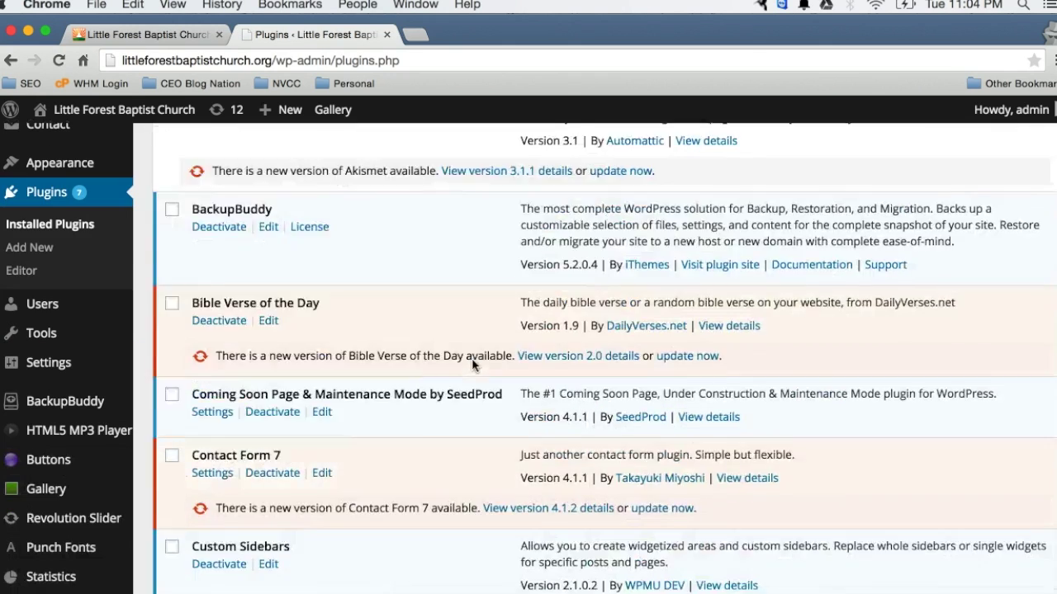
{"action": "scroll", "coordinate": [471, 364], "scroll_direction": "down", "scroll_amount": 7}
{"action": "scroll", "coordinate": [370, 261], "scroll_direction": "up", "scroll_amount": 1}
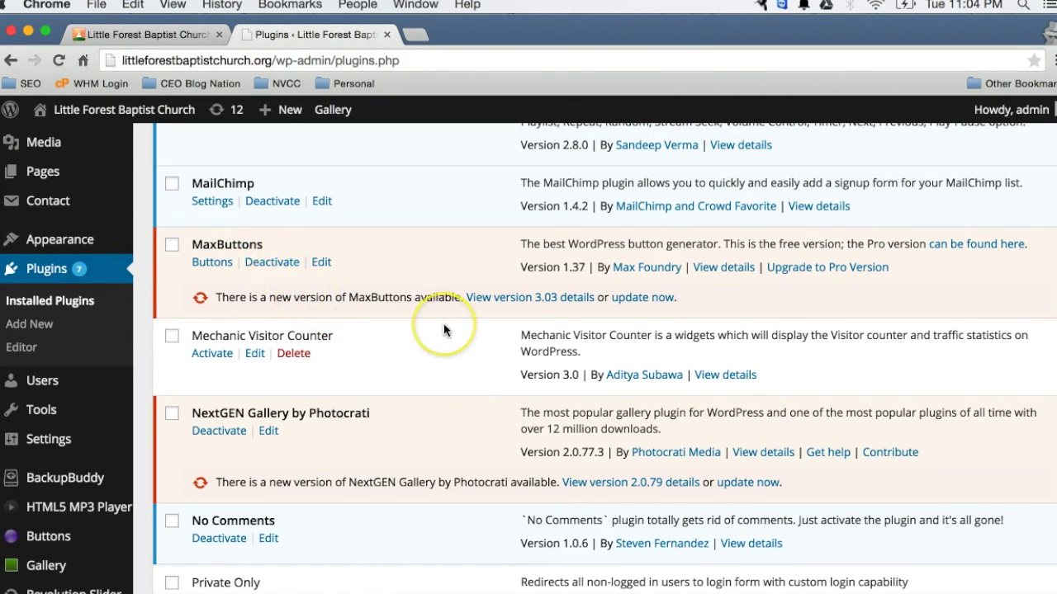
{"action": "scroll", "coordinate": [444, 328], "scroll_direction": "up", "scroll_amount": 3}
{"action": "scroll", "coordinate": [444, 330], "scroll_direction": "down", "scroll_amount": 1}
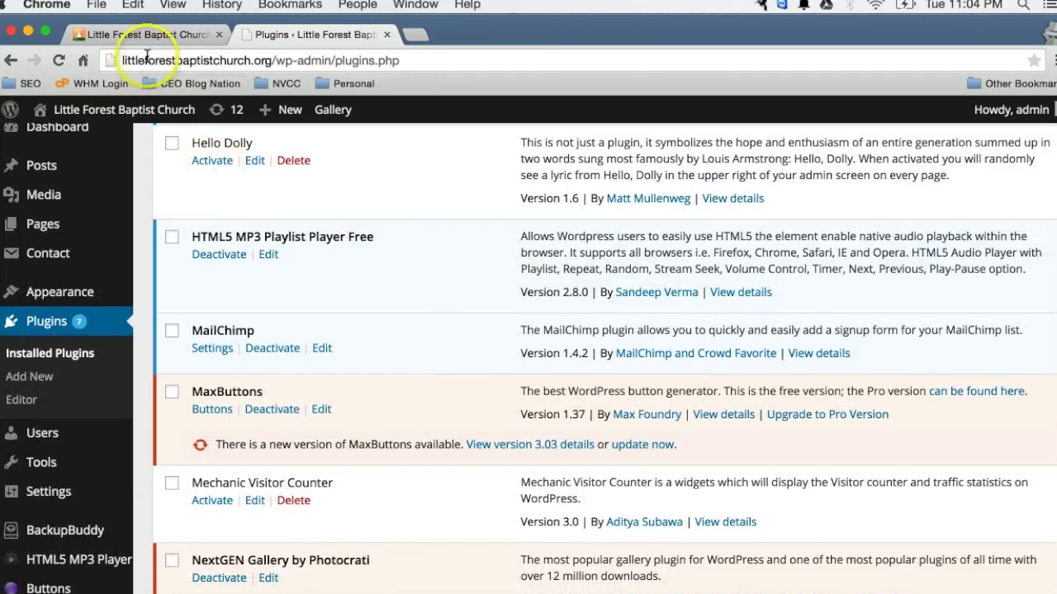
Bring up the church website's home page and examine its content and the Health Fair button in the sidebar
{"action": "left_click_drag", "start_coordinate": [149, 37], "coordinate": [327, 38]}
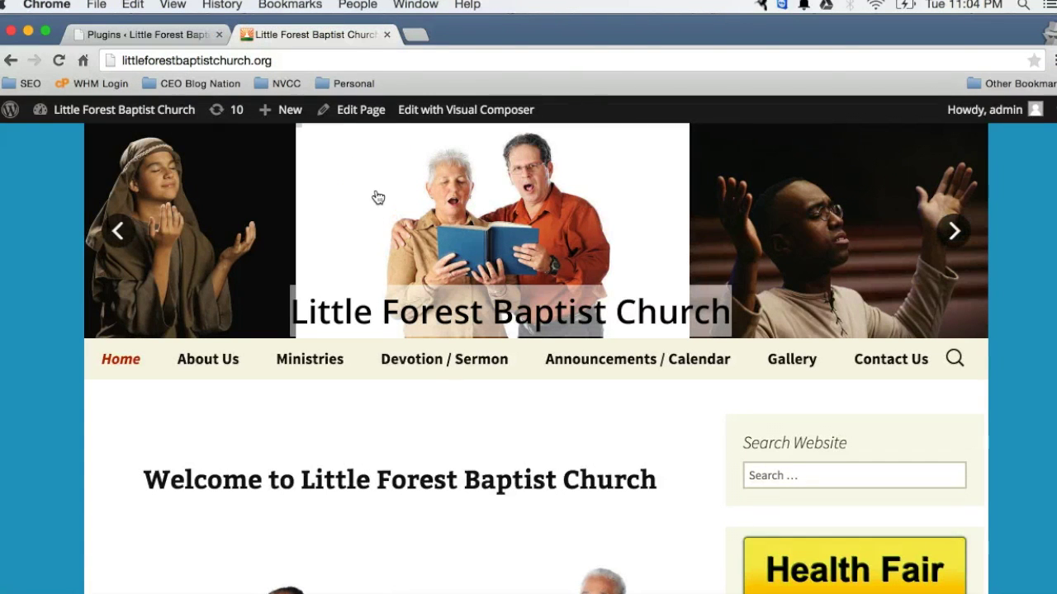
{"action": "scroll", "coordinate": [378, 198], "scroll_direction": "down", "scroll_amount": 1}
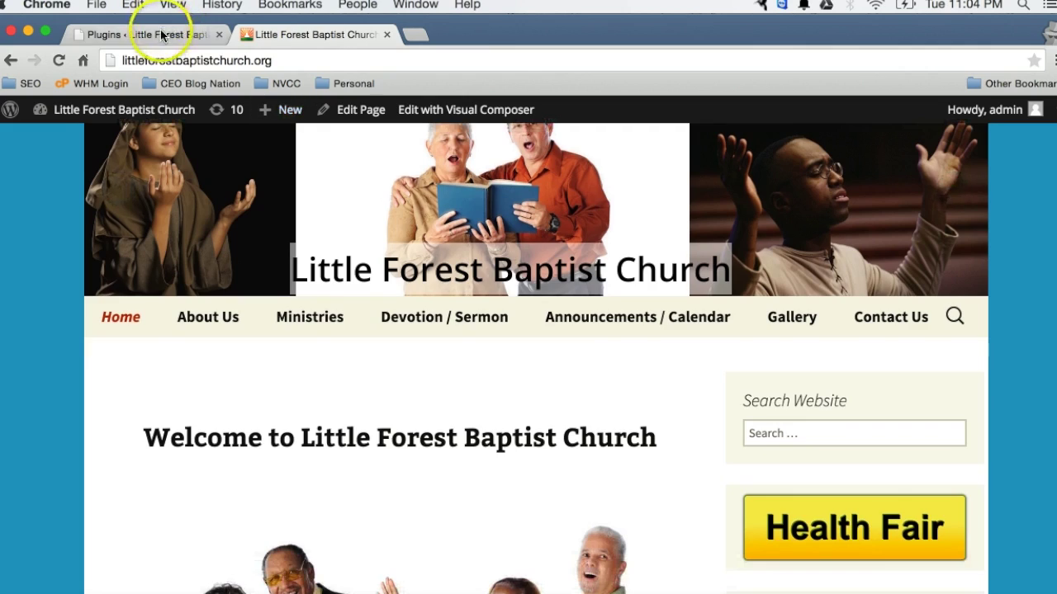
{"action": "left_click", "coordinate": [162, 34]}
{"action": "left_click", "coordinate": [278, 36]}
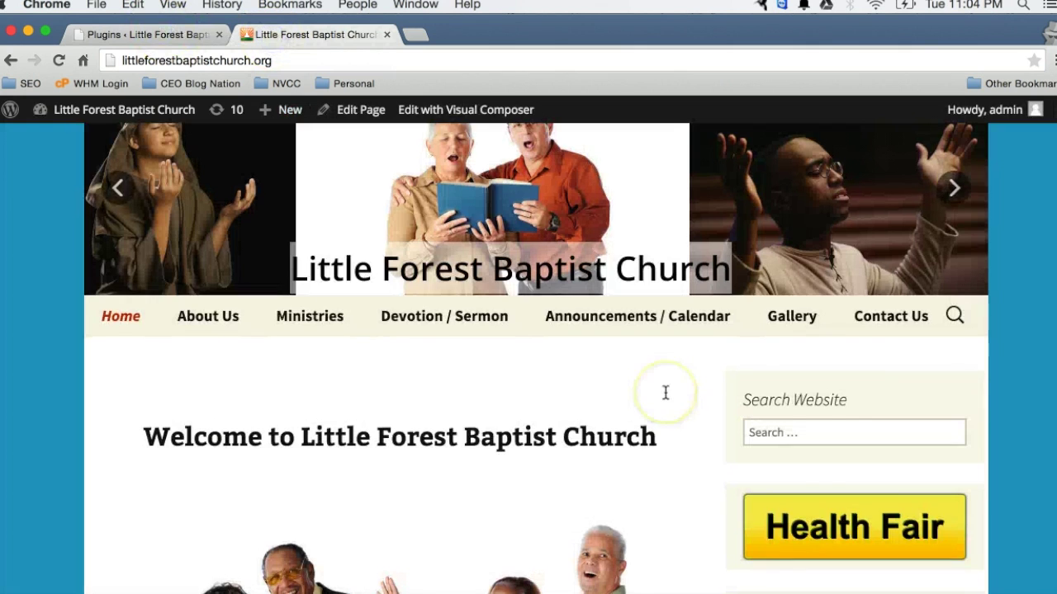
{"action": "scroll", "coordinate": [665, 393], "scroll_direction": "down", "scroll_amount": 3}
{"action": "scroll", "coordinate": [666, 393], "scroll_direction": "down", "scroll_amount": 4}
{"action": "scroll", "coordinate": [665, 393], "scroll_direction": "up", "scroll_amount": 8}
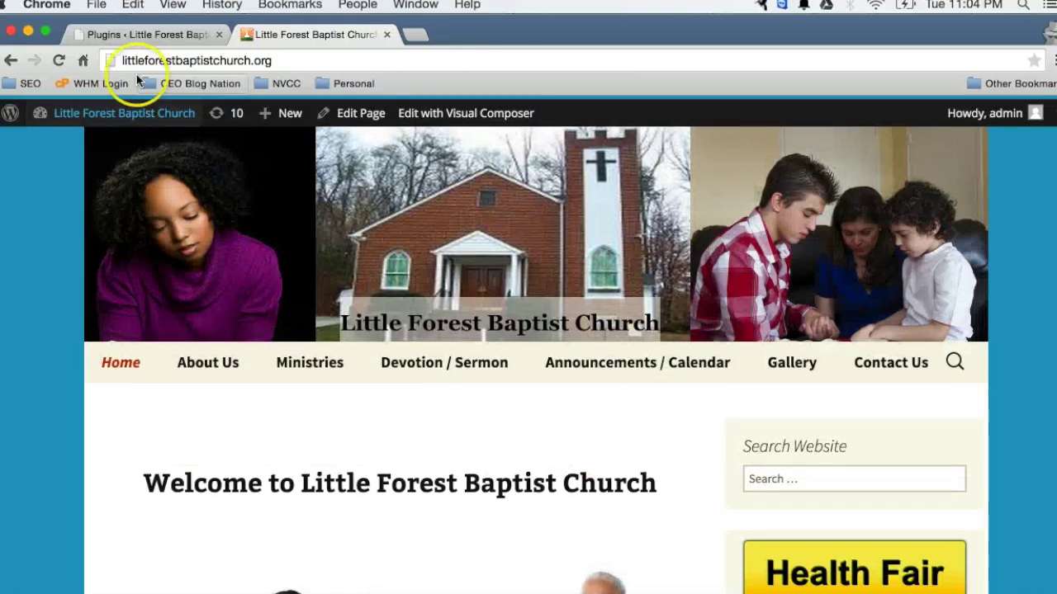
Open the MaxButtons list in the site's admin area and review the existing buttons and their shortcodes
{"action": "left_click", "coordinate": [111, 34]}
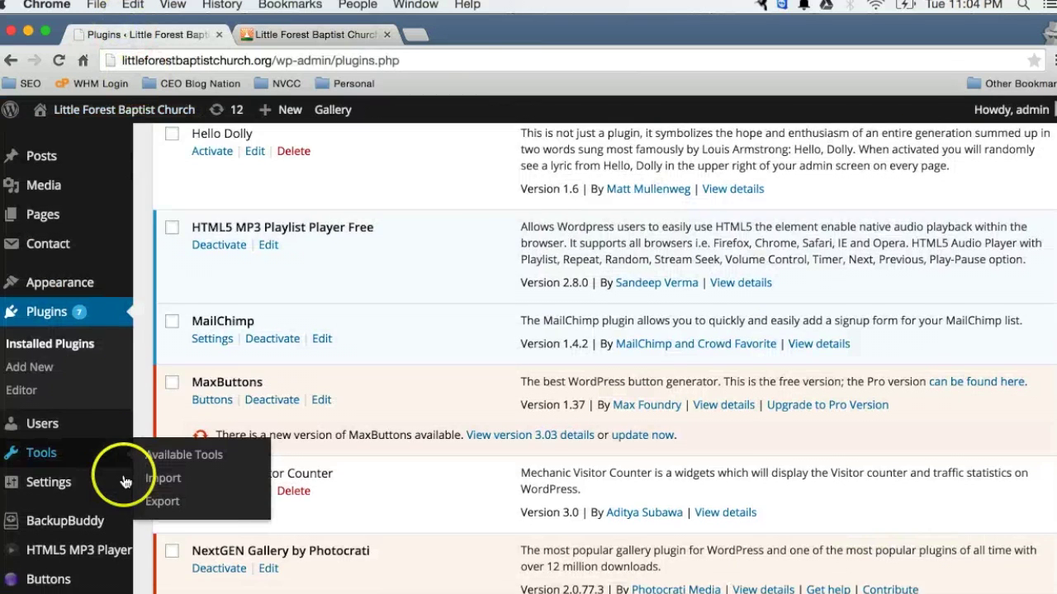
{"action": "scroll", "coordinate": [124, 477], "scroll_direction": "down", "scroll_amount": 2}
{"action": "mouse_move", "coordinate": [124, 469]}
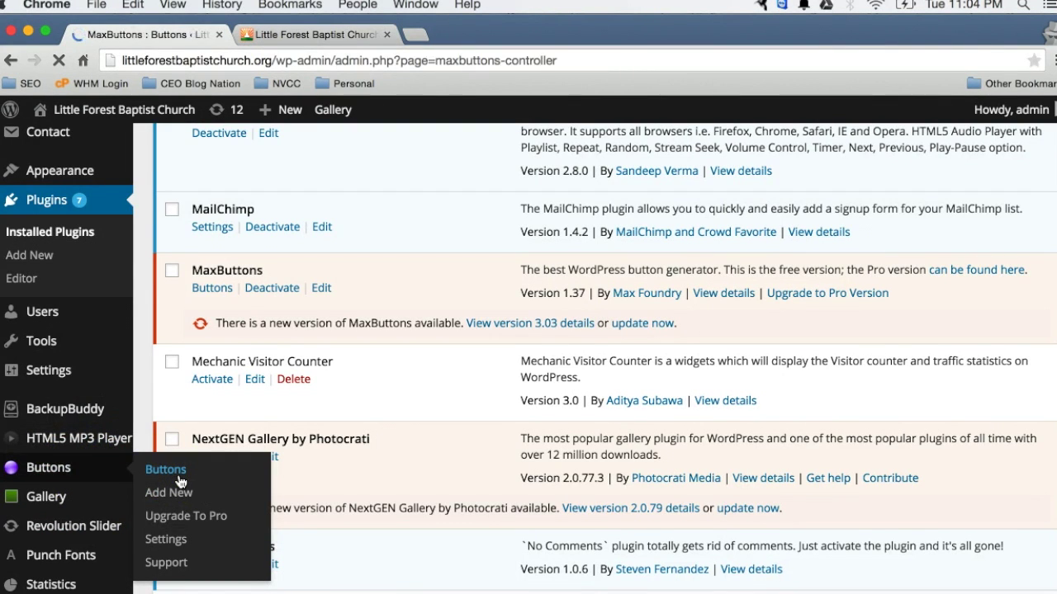
{"action": "scroll", "coordinate": [180, 481], "scroll_direction": "down", "scroll_amount": 10}
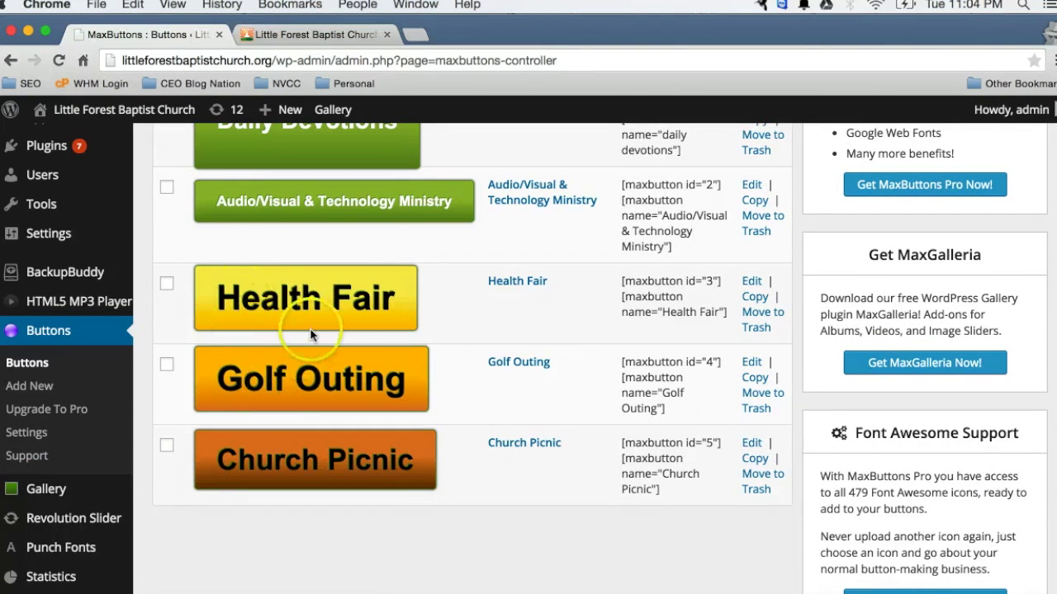
{"action": "scroll", "coordinate": [310, 330], "scroll_direction": "up", "scroll_amount": 3}
{"action": "scroll", "coordinate": [360, 459], "scroll_direction": "down", "scroll_amount": 3}
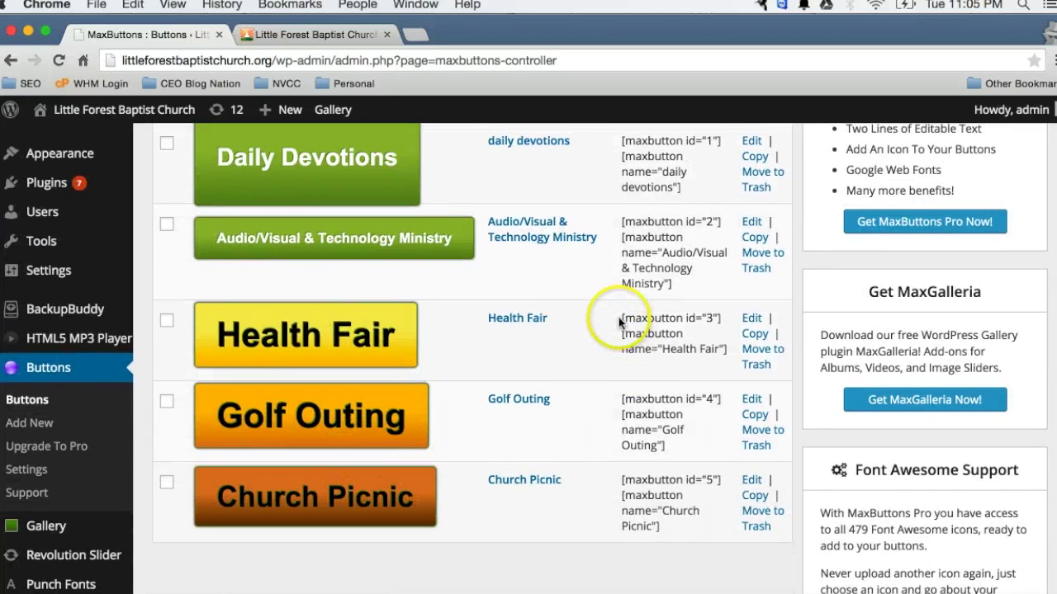
{"action": "scroll", "coordinate": [652, 333], "scroll_direction": "up", "scroll_amount": 3}
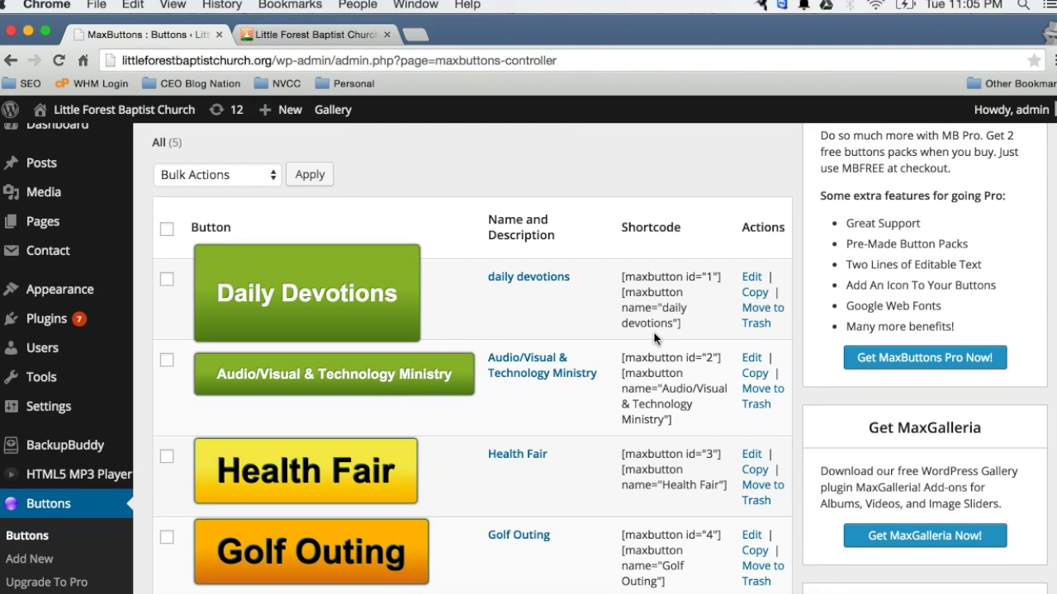
Check the site's home page again and open the Health Fair button for editing in MaxButtons
{"action": "left_click", "coordinate": [360, 36]}
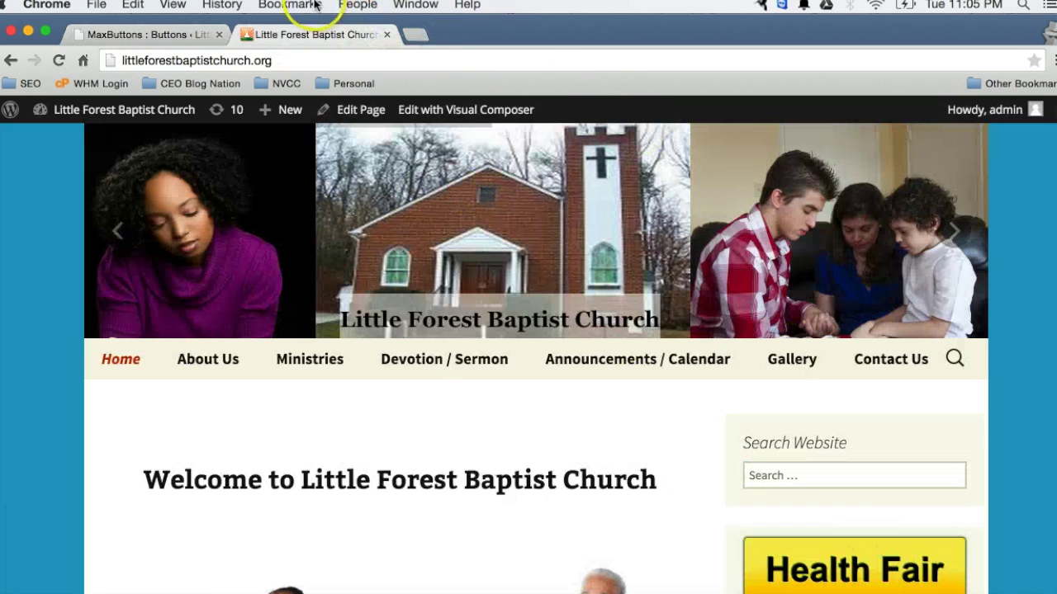
{"action": "left_click", "coordinate": [157, 35]}
{"action": "scroll", "coordinate": [471, 305], "scroll_direction": "down", "scroll_amount": 4}
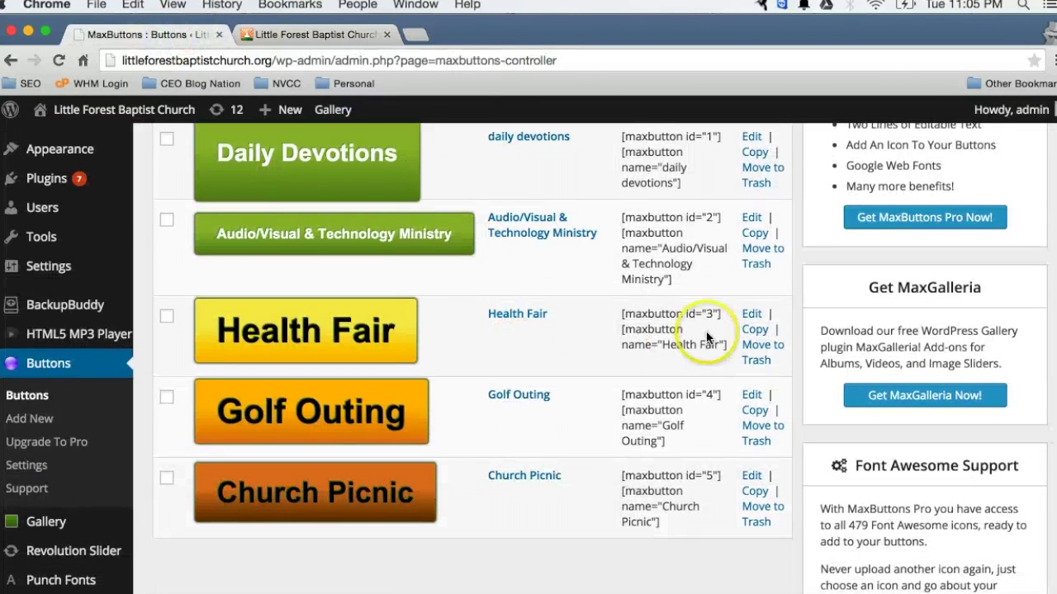
{"action": "left_click", "coordinate": [749, 316]}
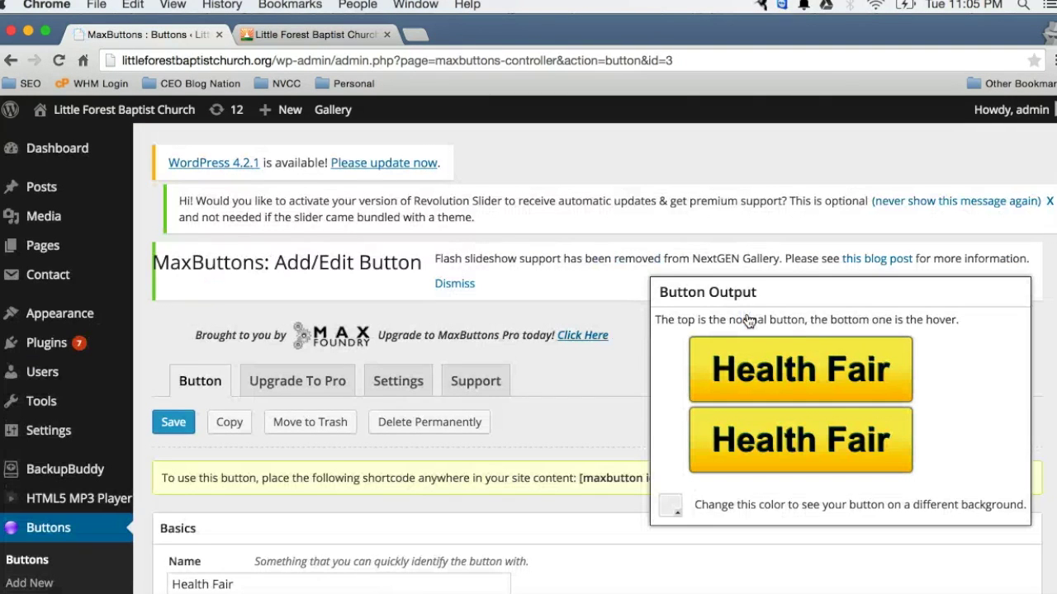
Change the Health Fair button's name to Test and save the button
{"action": "scroll", "coordinate": [632, 410], "scroll_direction": "down", "scroll_amount": 5}
{"action": "left_click", "coordinate": [366, 340]}
{"action": "mouse_move", "coordinate": [49, 305]}
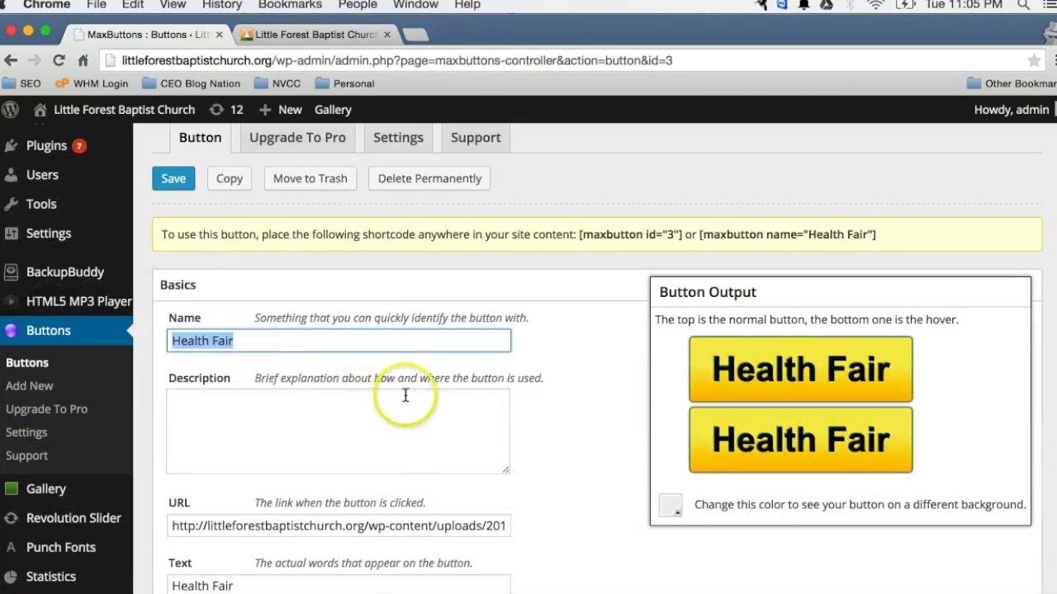
{"action": "type", "text": "Test"}
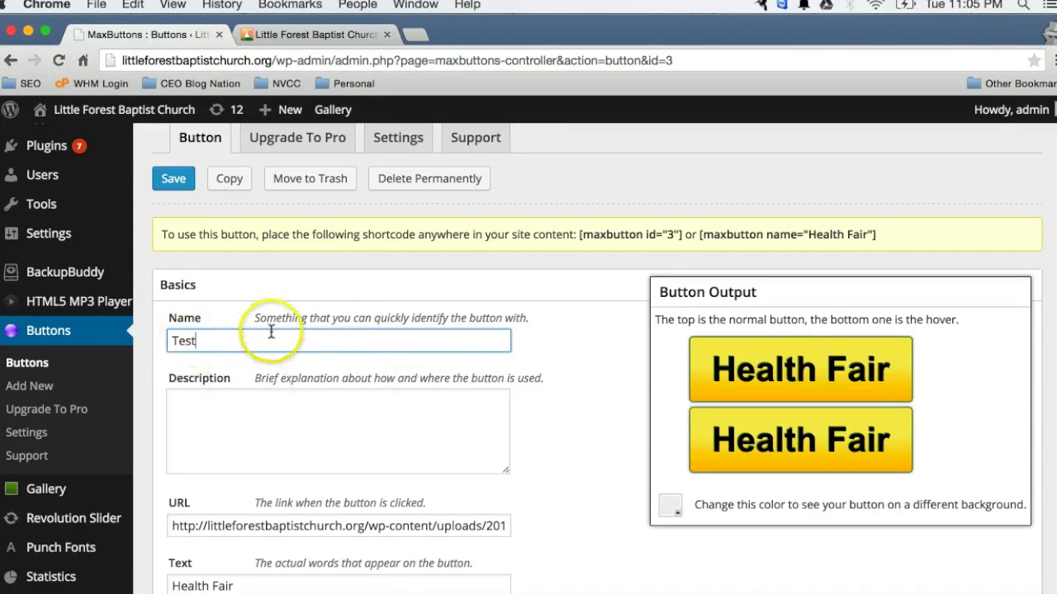
{"action": "left_click", "coordinate": [182, 183]}
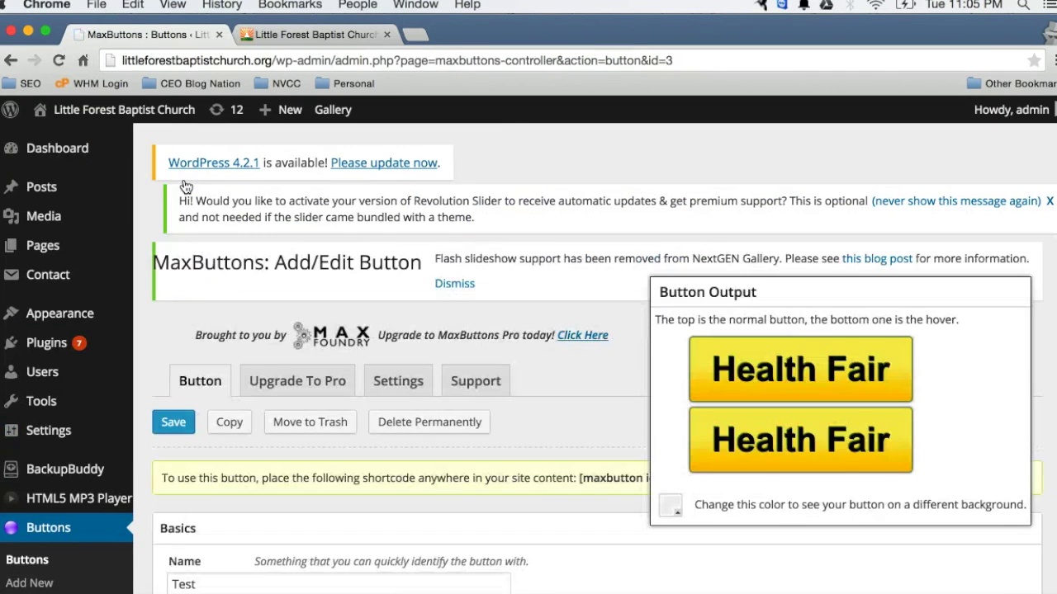
Set the button's name back to Health Fair
{"action": "scroll", "coordinate": [252, 352], "scroll_direction": "down", "scroll_amount": 5}
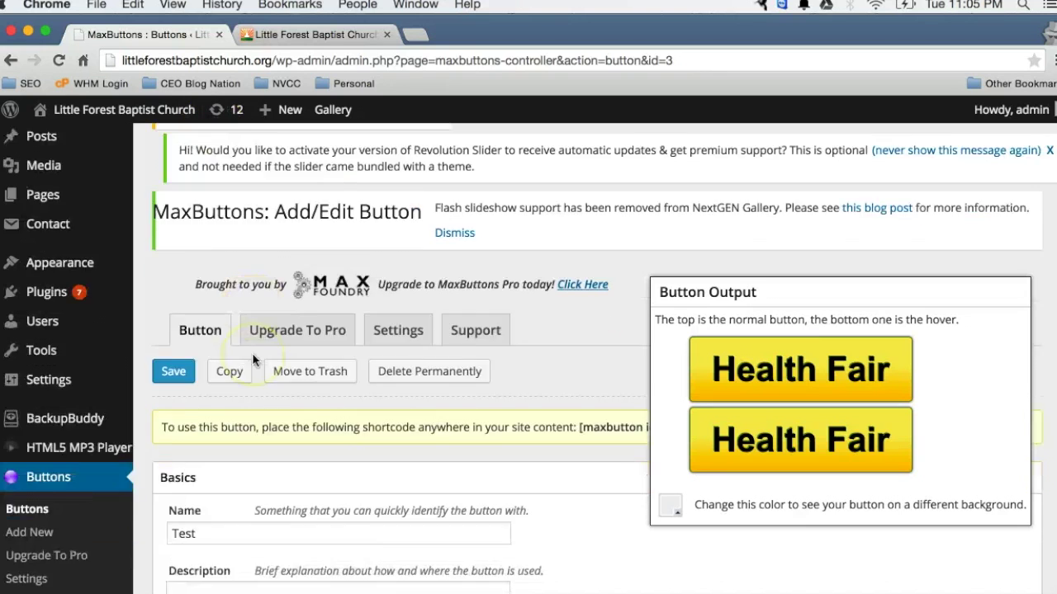
{"action": "scroll", "coordinate": [252, 359], "scroll_direction": "down", "scroll_amount": 1}
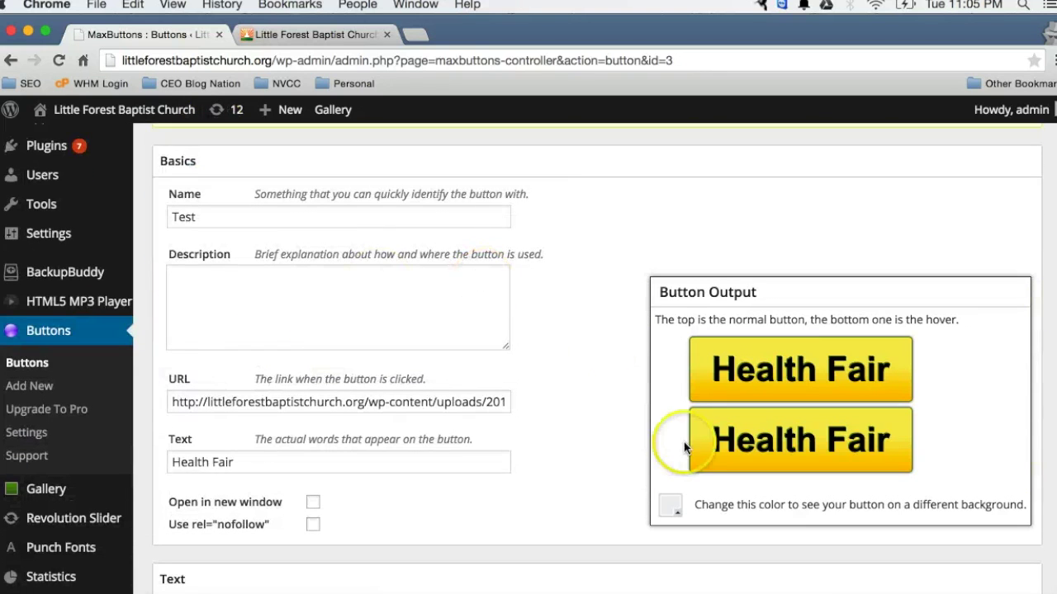
{"action": "scroll", "coordinate": [575, 474], "scroll_direction": "down", "scroll_amount": 2}
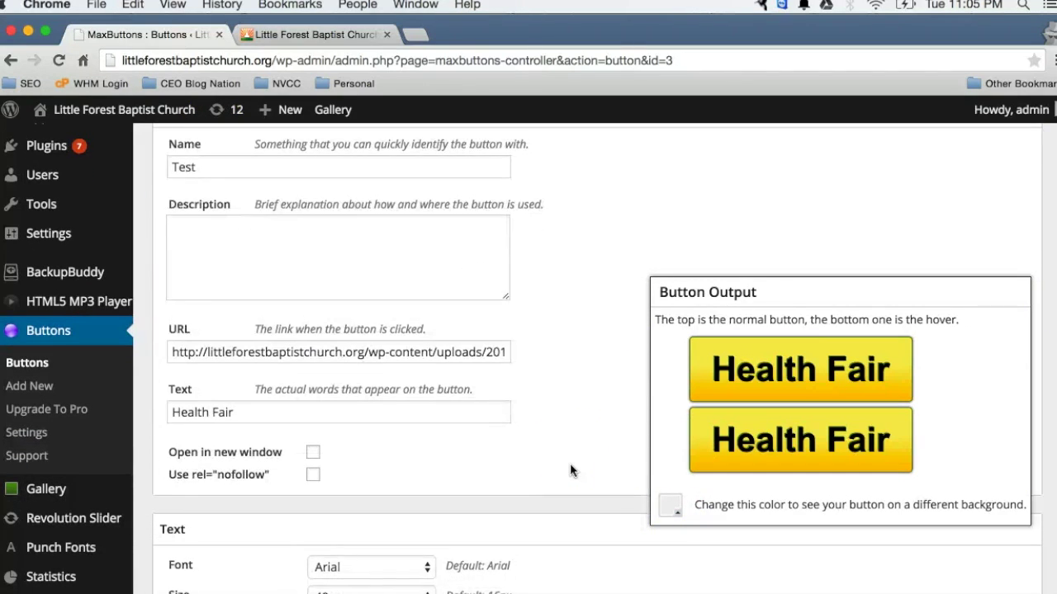
{"action": "left_click", "coordinate": [276, 174]}
{"action": "mouse_move", "coordinate": [103, 164]}
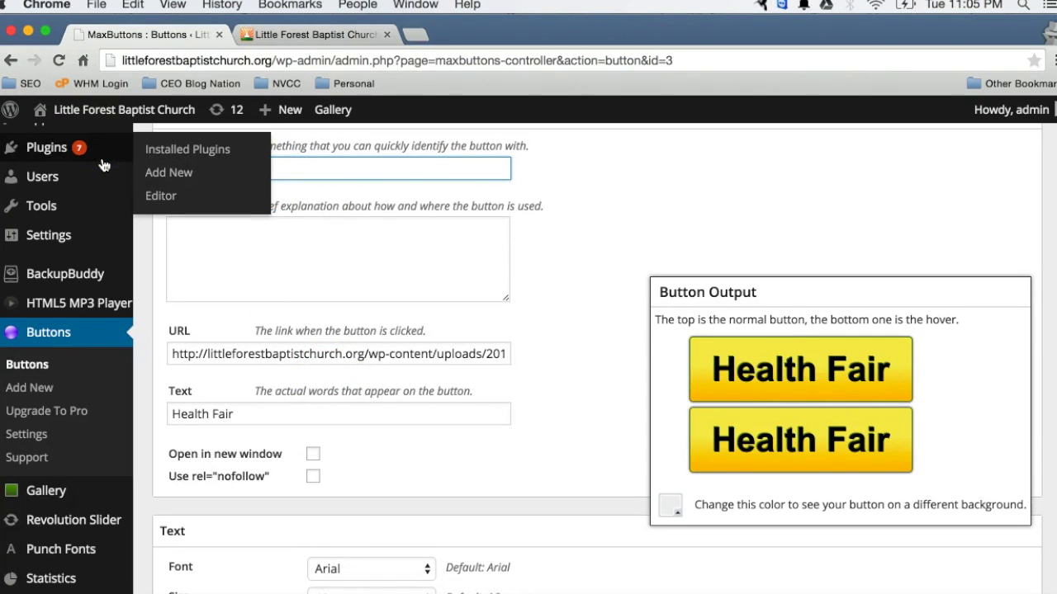
{"action": "type", "text": "Health Fair"}
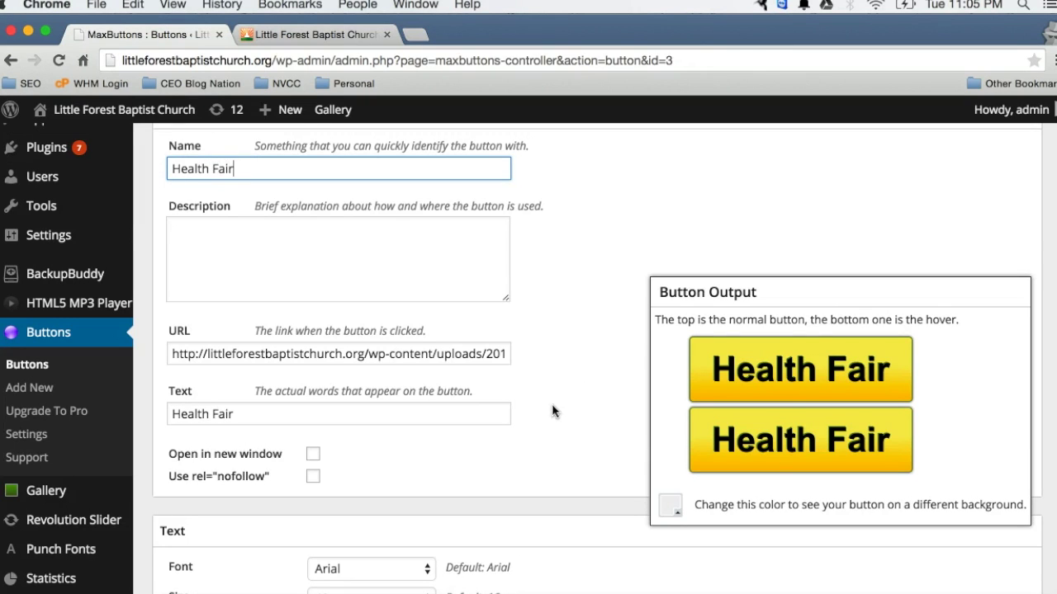
Set the words shown on the button to Test and save the button
{"action": "left_click_drag", "start_coordinate": [250, 415], "coordinate": [47, 401]}
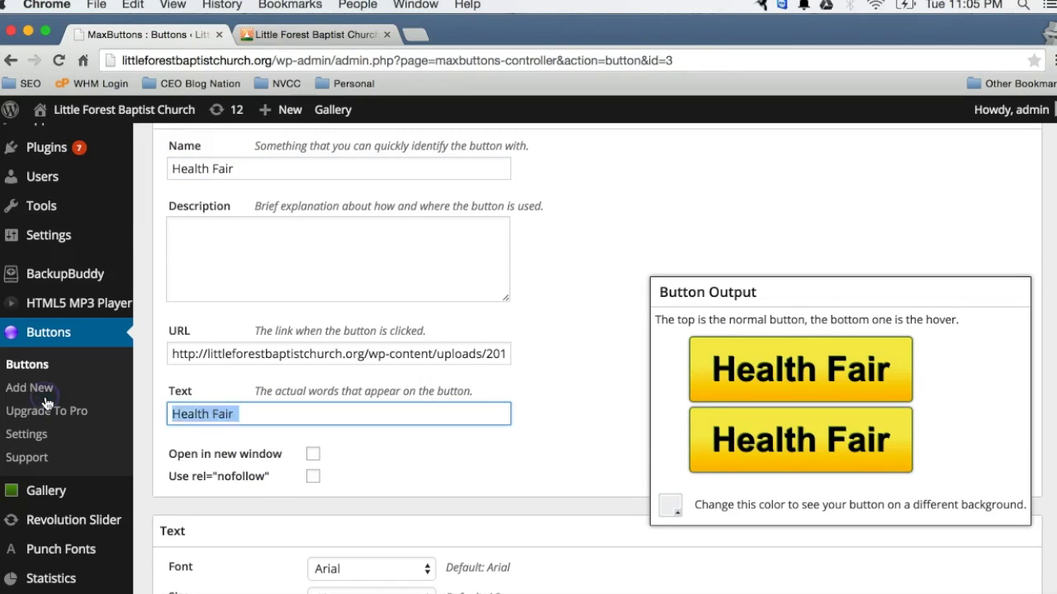
{"action": "type", "text": "Test"}
{"action": "left_click", "coordinate": [378, 441]}
{"action": "scroll", "coordinate": [380, 446], "scroll_direction": "up", "scroll_amount": 1}
{"action": "scroll", "coordinate": [380, 448], "scroll_direction": "up", "scroll_amount": 4}
{"action": "left_click", "coordinate": [176, 198]}
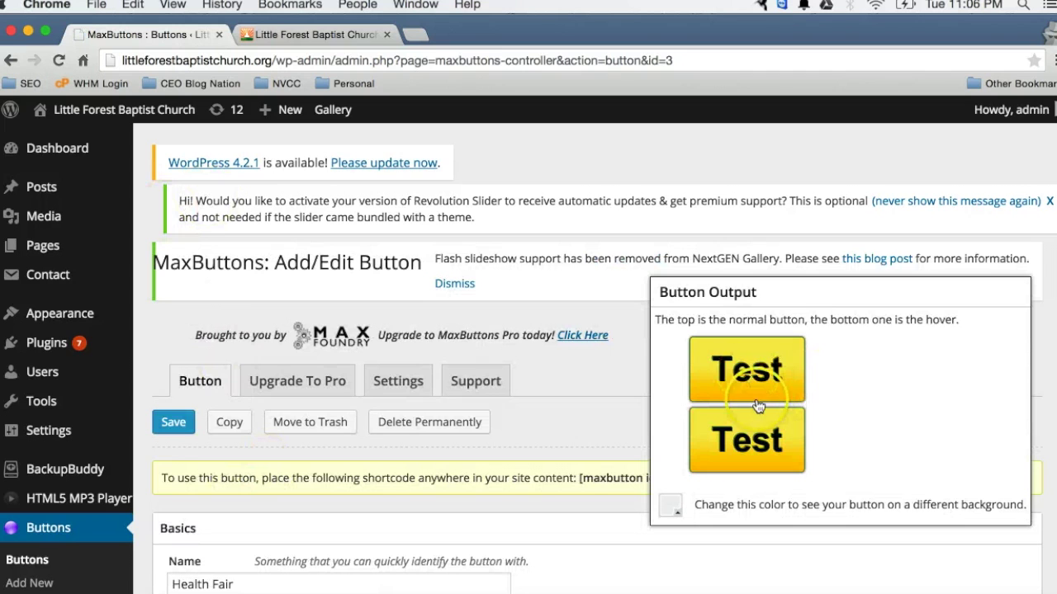
Reload the church website's home page and check the text on the sidebar button
{"action": "left_click", "coordinate": [306, 34]}
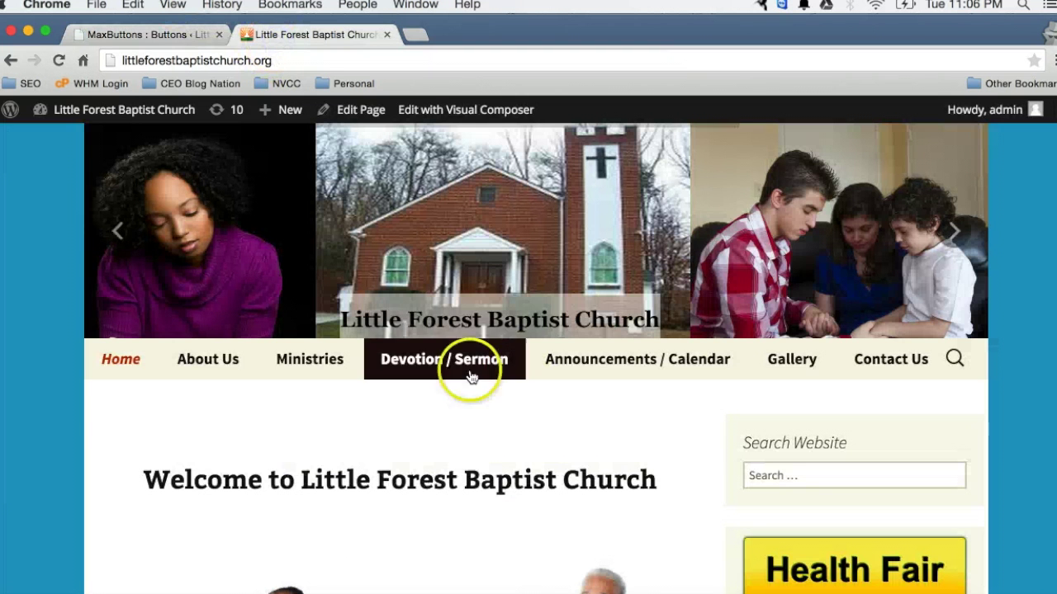
{"action": "right_click", "coordinate": [56, 412]}
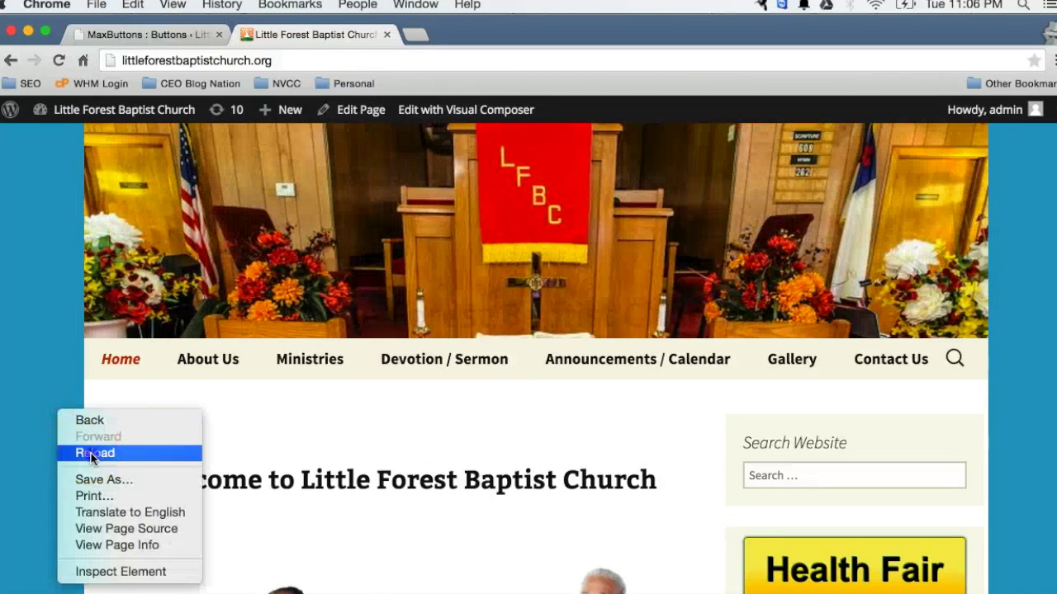
{"action": "left_click", "coordinate": [89, 451]}
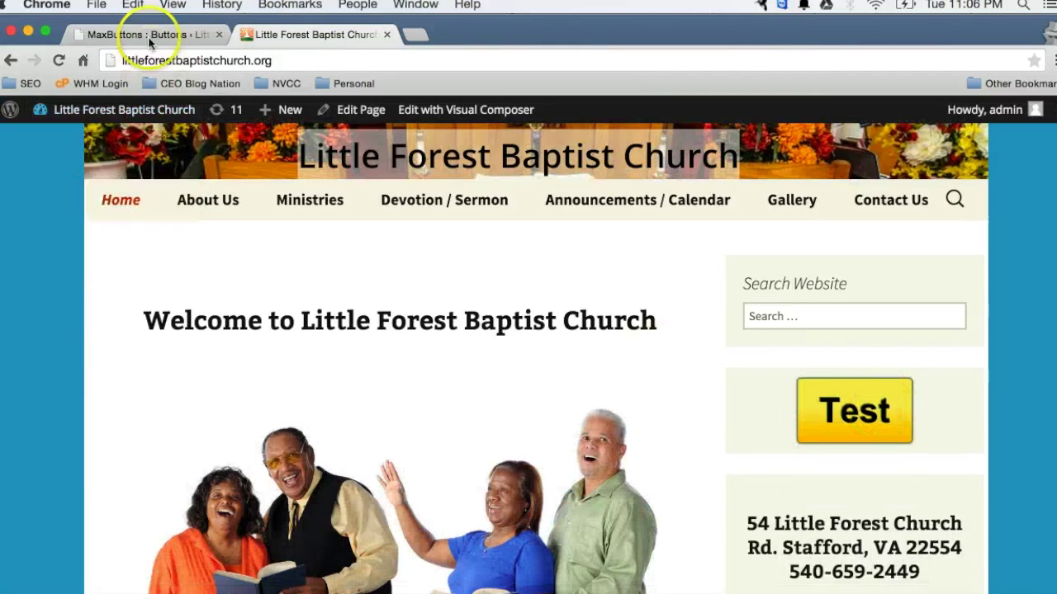
Return to the button editor and examine the text options for font, size, style, weight, shadow and padding without changing them
{"action": "left_click", "coordinate": [148, 35]}
{"action": "scroll", "coordinate": [722, 359], "scroll_direction": "down", "scroll_amount": 1}
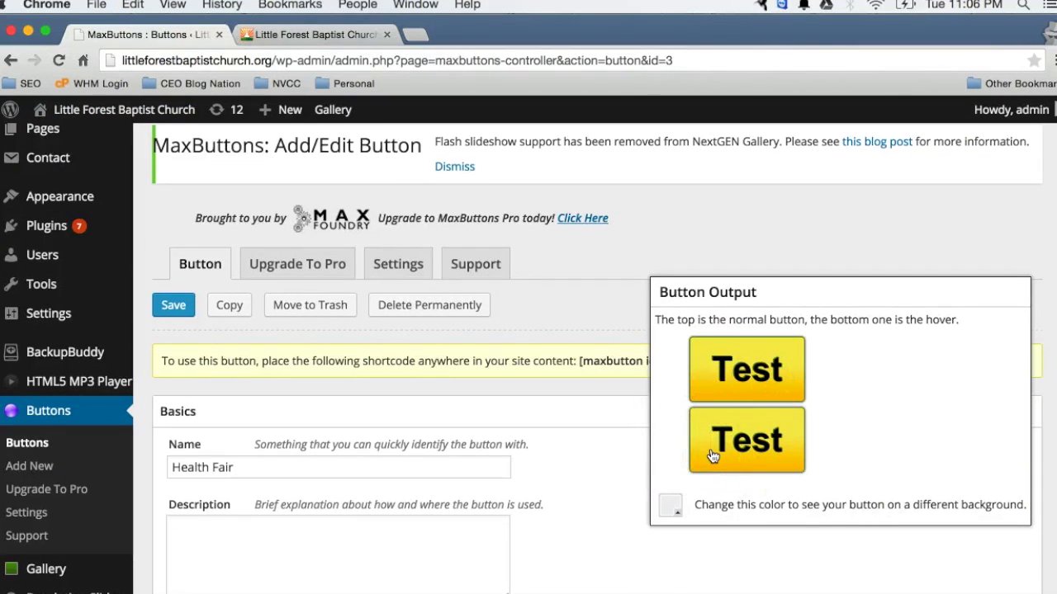
{"action": "scroll", "coordinate": [712, 457], "scroll_direction": "down", "scroll_amount": 10}
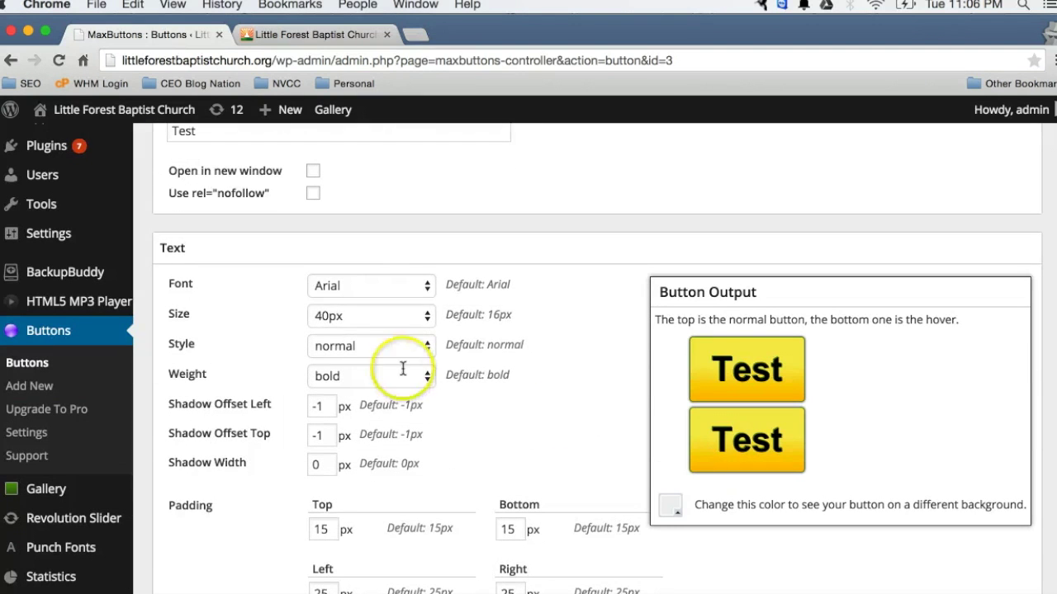
{"action": "left_click", "coordinate": [366, 285]}
{"action": "left_click", "coordinate": [550, 262]}
{"action": "left_click", "coordinate": [405, 321]}
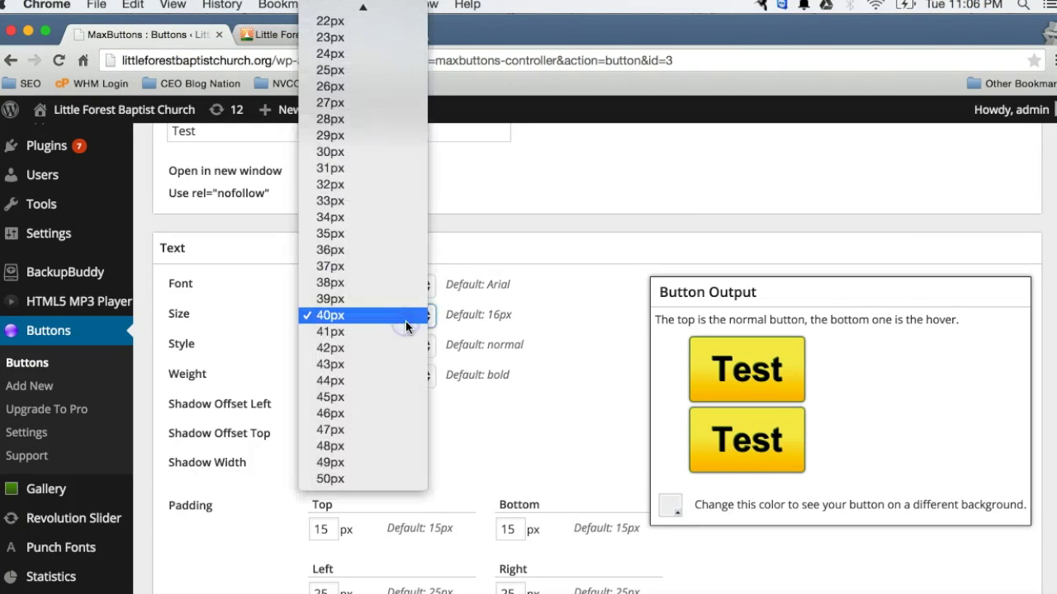
{"action": "left_click", "coordinate": [551, 289]}
{"action": "scroll", "coordinate": [479, 439], "scroll_direction": "down", "scroll_amount": 2}
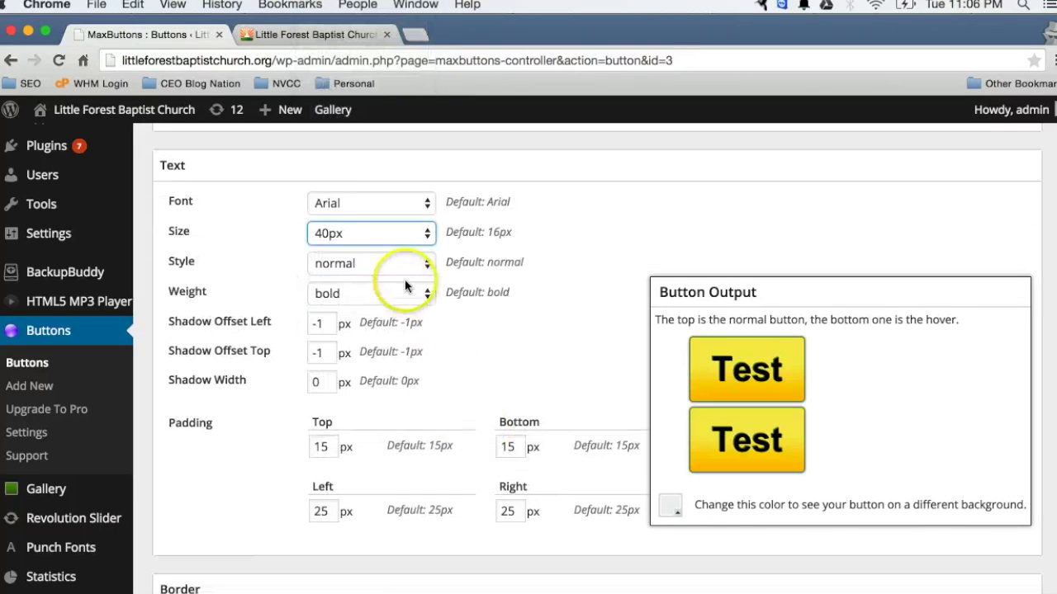
{"action": "left_click", "coordinate": [397, 263]}
{"action": "left_click", "coordinate": [532, 271]}
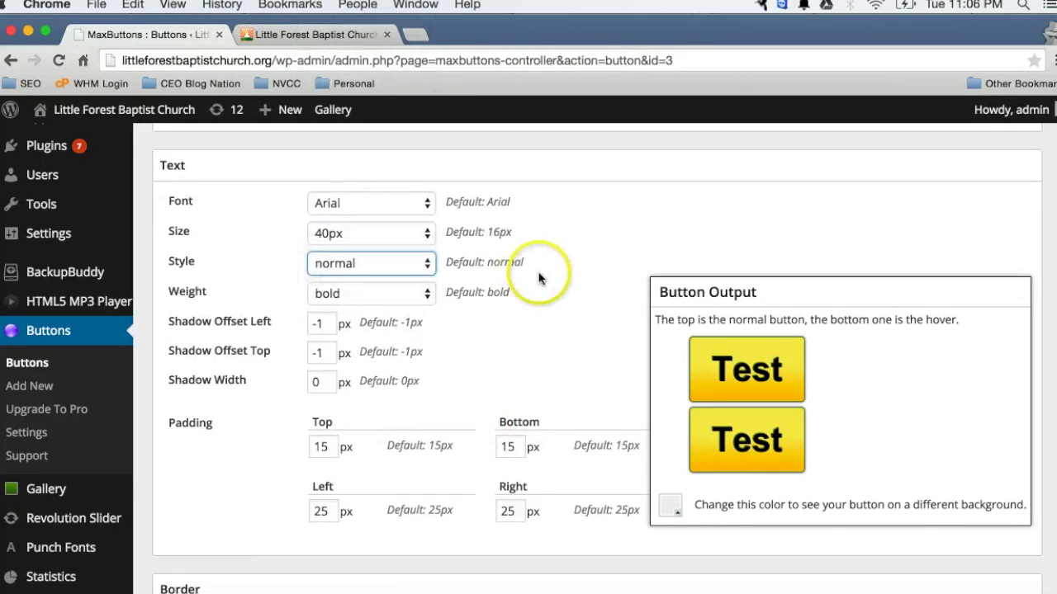
{"action": "left_click", "coordinate": [406, 294]}
{"action": "left_click", "coordinate": [523, 299]}
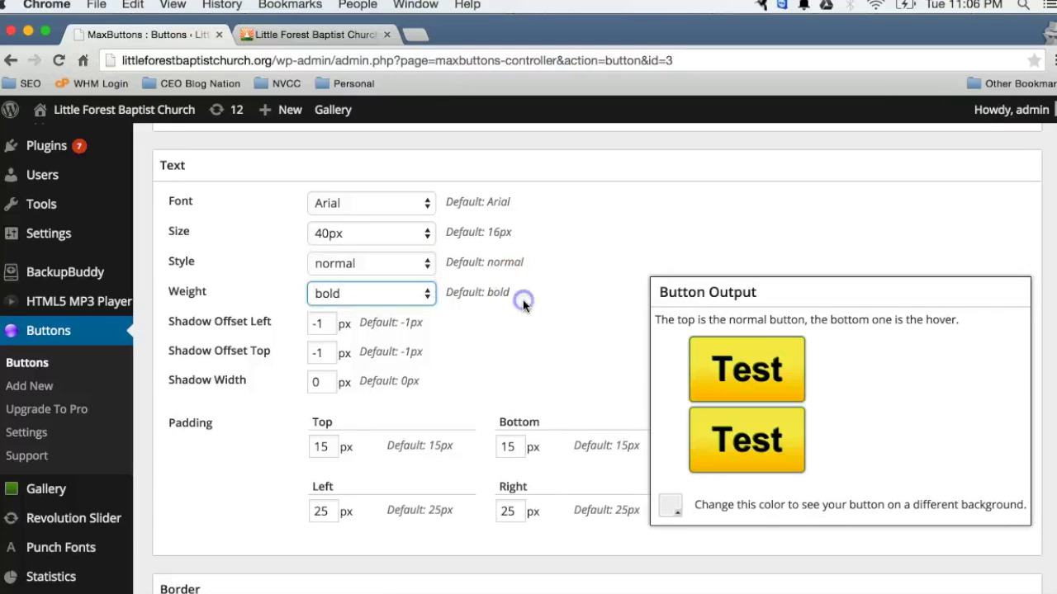
{"action": "scroll", "coordinate": [412, 314], "scroll_direction": "down", "scroll_amount": 6}
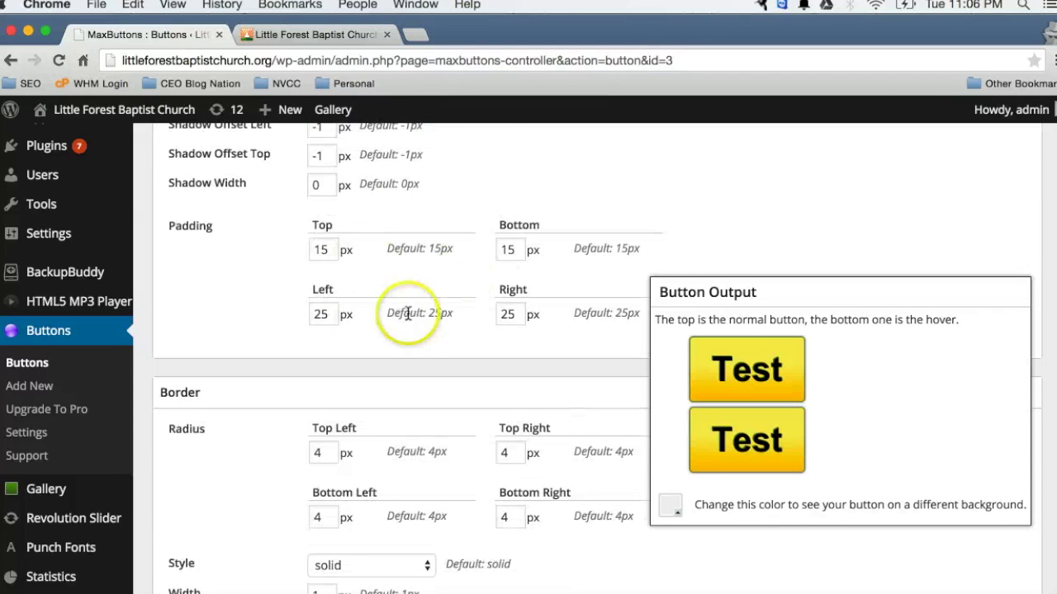
Examine the button's border, colors, gradient, margin and advanced options without changing them, and save the button
{"action": "scroll", "coordinate": [418, 332], "scroll_direction": "down", "scroll_amount": 7}
{"action": "scroll", "coordinate": [418, 333], "scroll_direction": "down", "scroll_amount": 9}
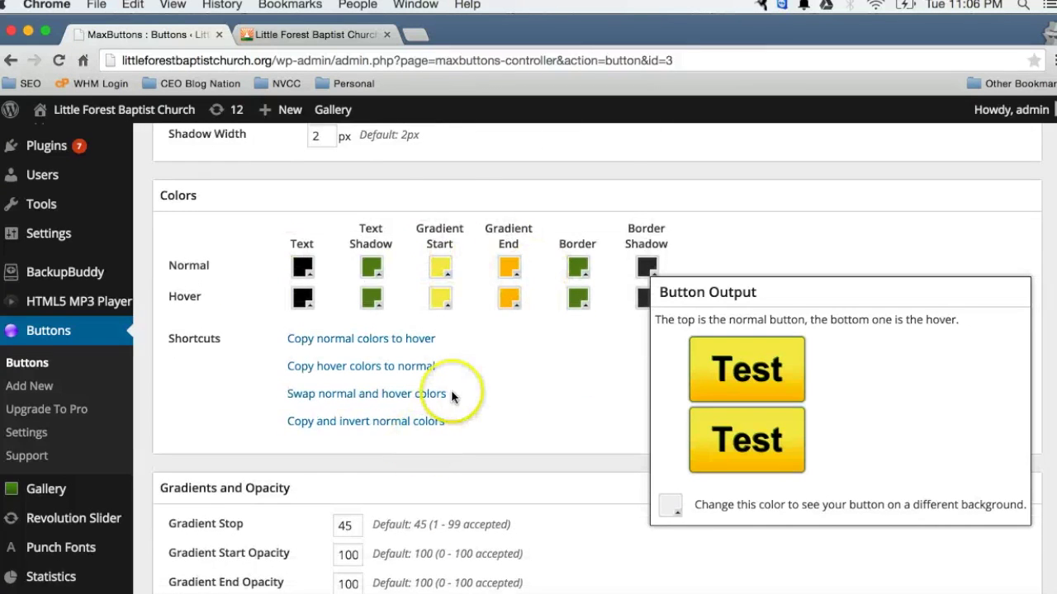
{"action": "scroll", "coordinate": [450, 397], "scroll_direction": "down", "scroll_amount": 19}
{"action": "scroll", "coordinate": [451, 397], "scroll_direction": "down", "scroll_amount": 4}
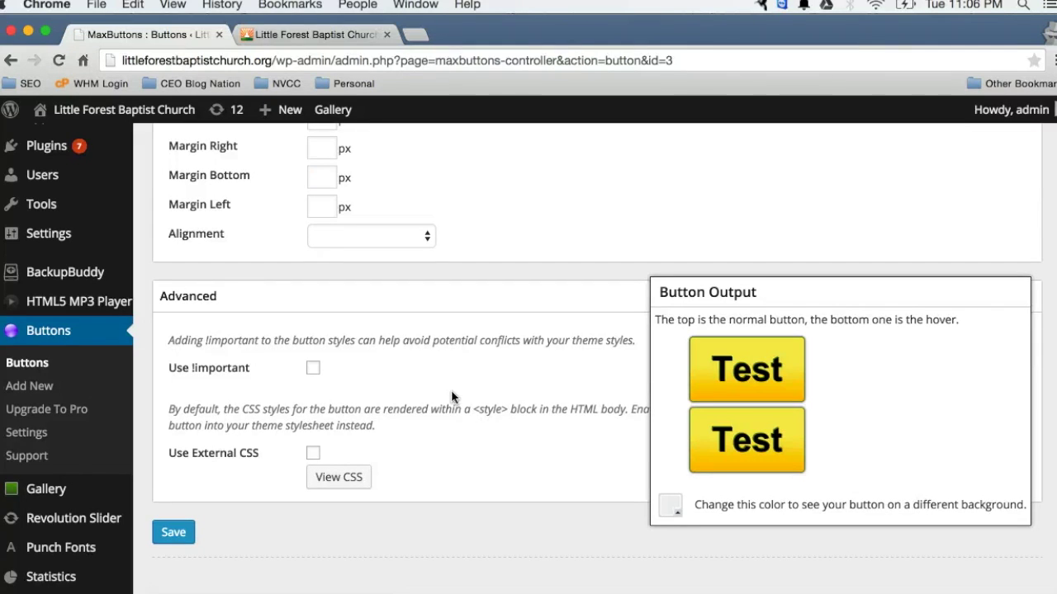
{"action": "scroll", "coordinate": [451, 396], "scroll_direction": "up", "scroll_amount": 12}
{"action": "scroll", "coordinate": [451, 397], "scroll_direction": "down", "scroll_amount": 12}
{"action": "left_click", "coordinate": [173, 529]}
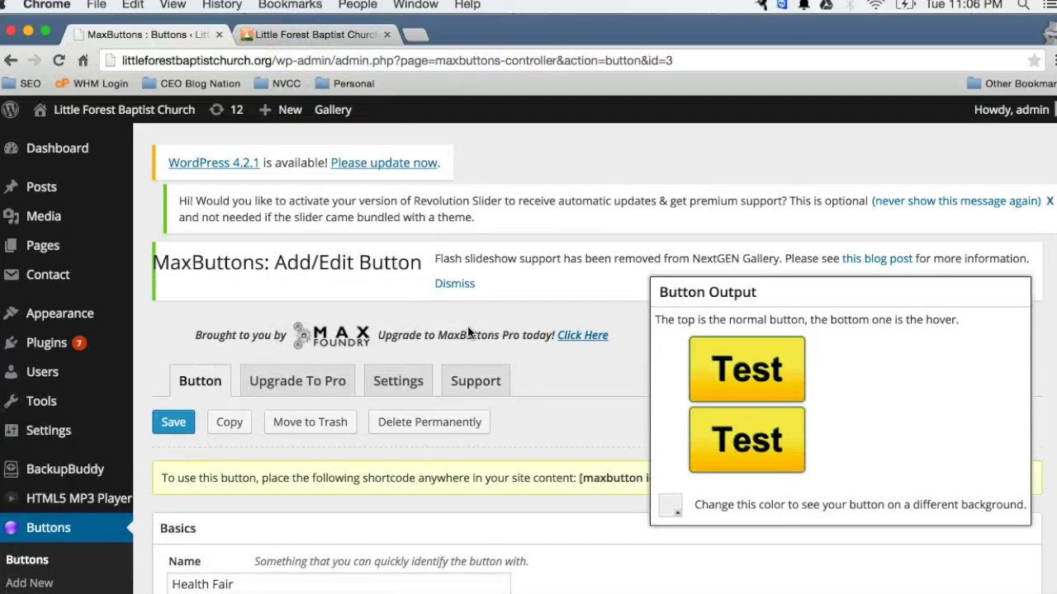
Set the words shown on the button back to Health Fair and save the button
{"action": "scroll", "coordinate": [224, 434], "scroll_direction": "down", "scroll_amount": 5}
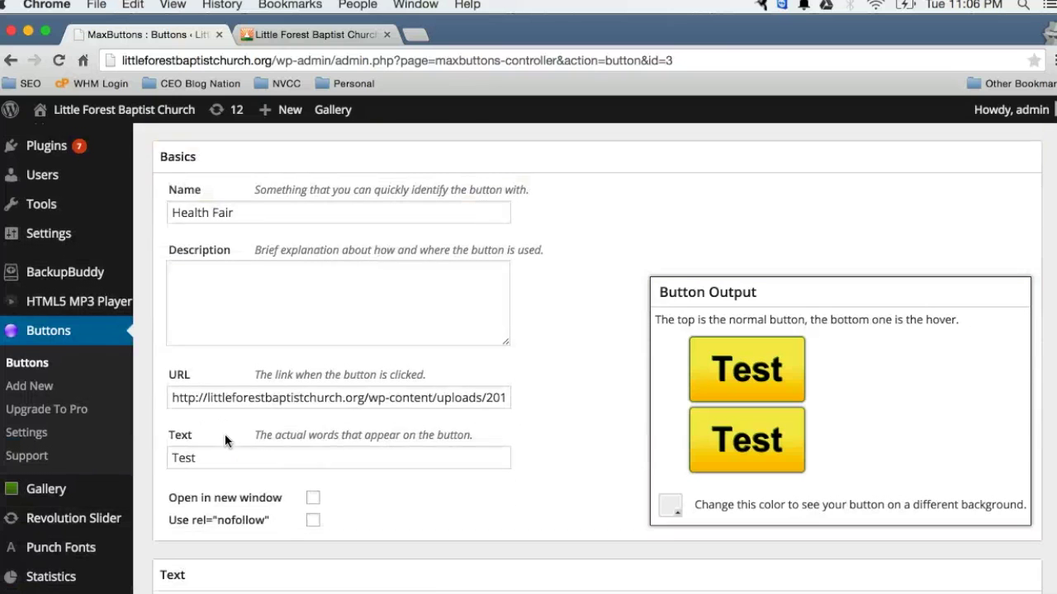
{"action": "triple_click", "coordinate": [225, 434]}
{"action": "type", "text": "Health Fair"}
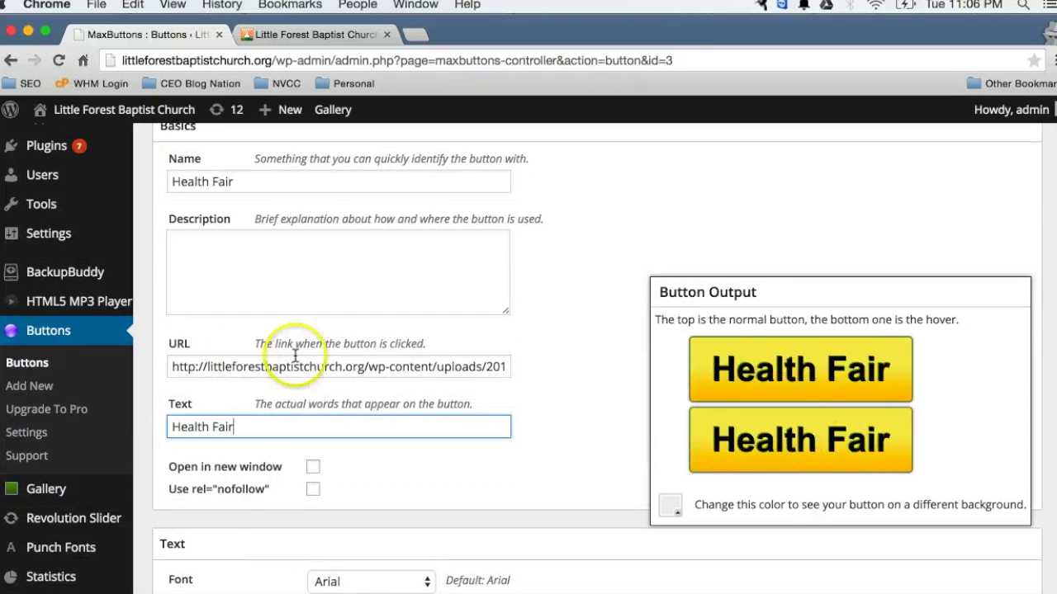
{"action": "scroll", "coordinate": [267, 339], "scroll_direction": "up", "scroll_amount": 3}
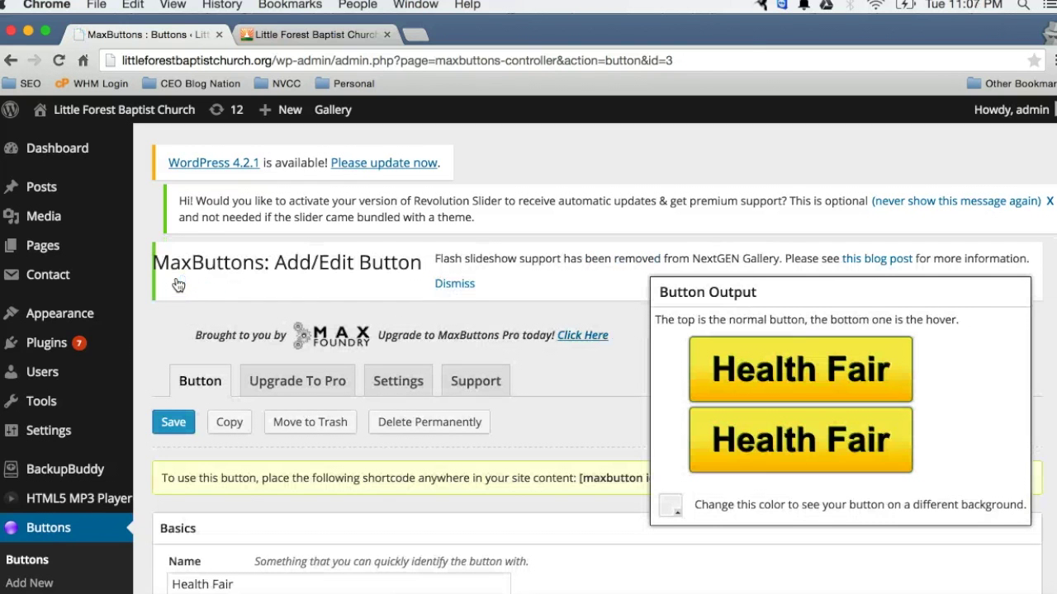
Reload the church website's home page and check the sidebar button's restored text
{"action": "left_click", "coordinate": [256, 35]}
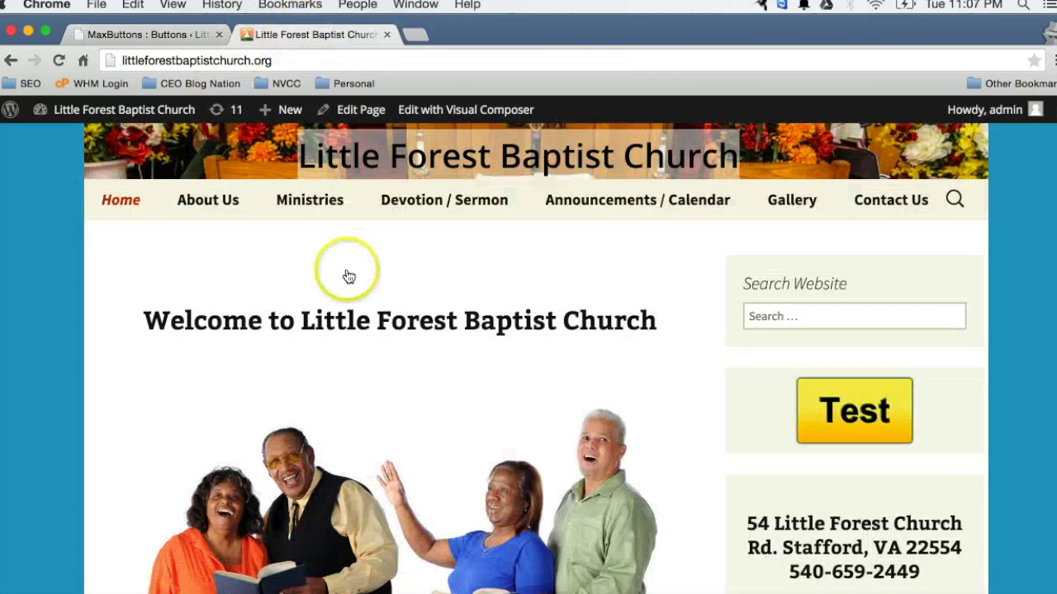
{"action": "right_click", "coordinate": [56, 341]}
{"action": "left_click", "coordinate": [83, 379]}
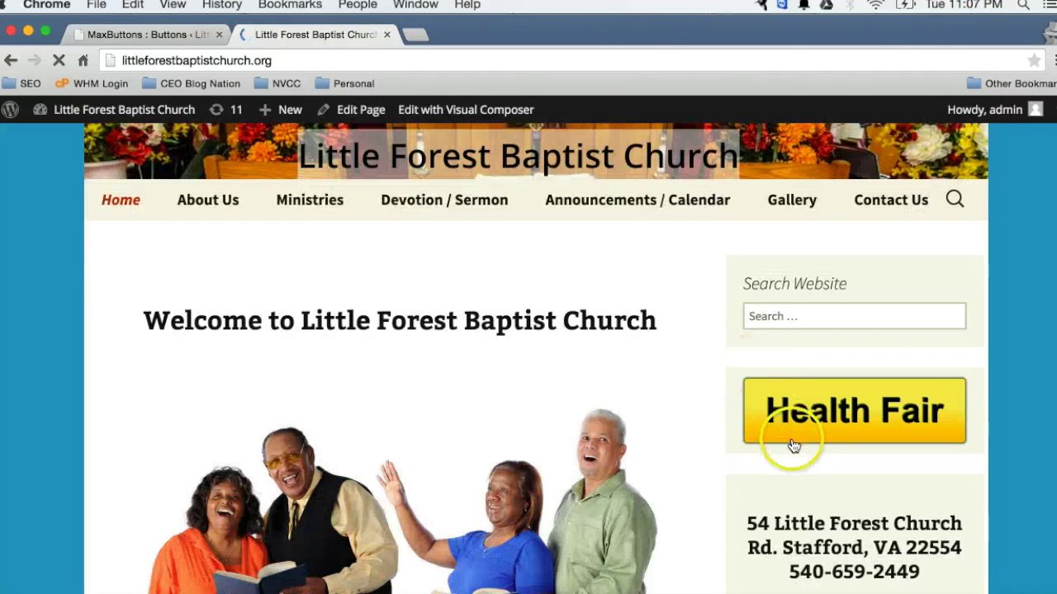
Return to the button editor, start a new MaxButtons button and name it Test
{"action": "left_click", "coordinate": [117, 37]}
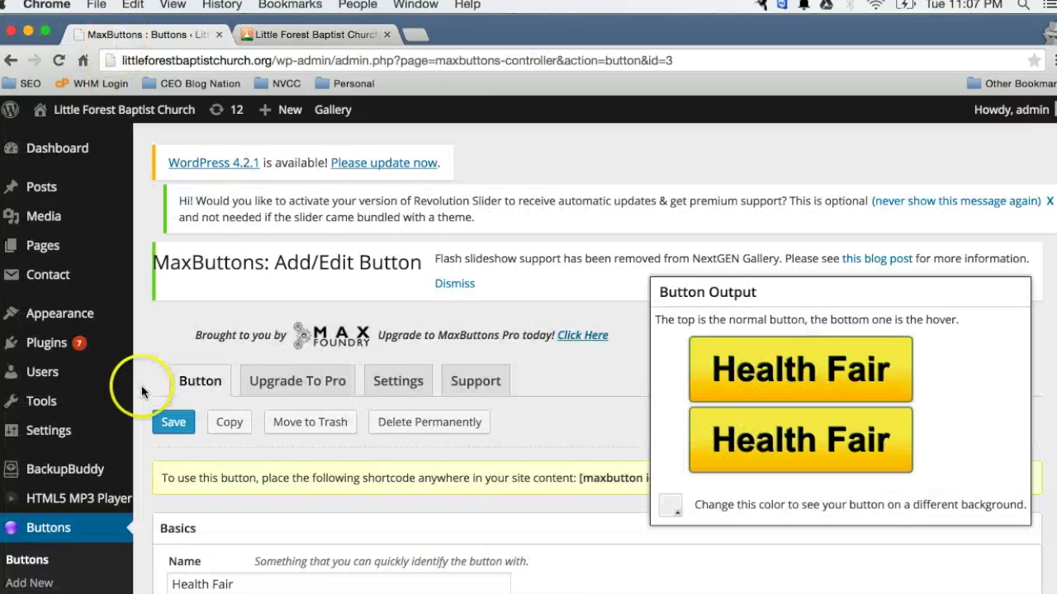
{"action": "scroll", "coordinate": [190, 406], "scroll_direction": "down", "scroll_amount": 3}
{"action": "left_click", "coordinate": [31, 448]}
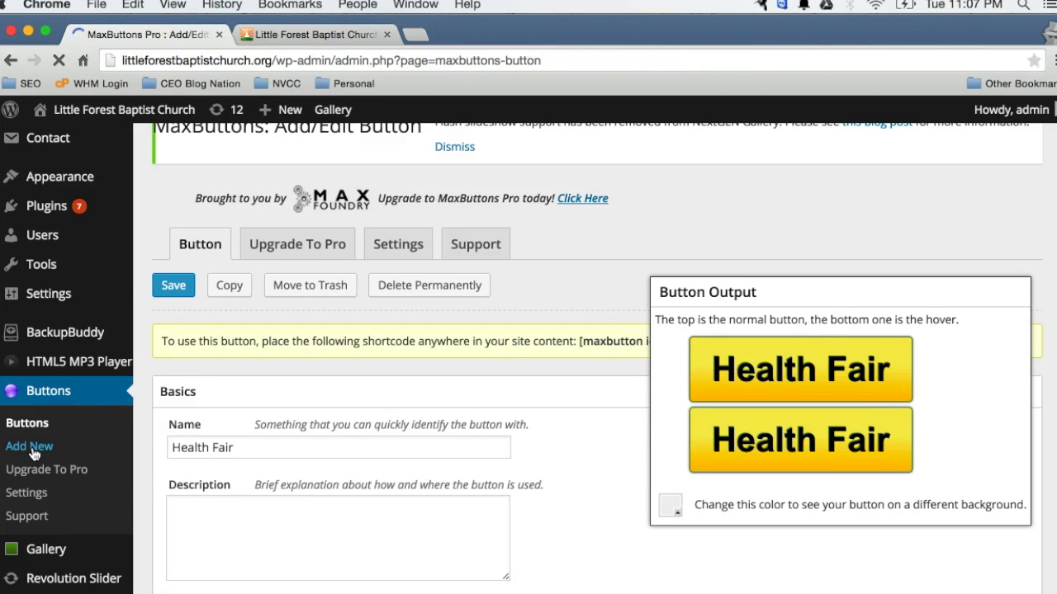
{"action": "scroll", "coordinate": [360, 532], "scroll_direction": "down", "scroll_amount": 3}
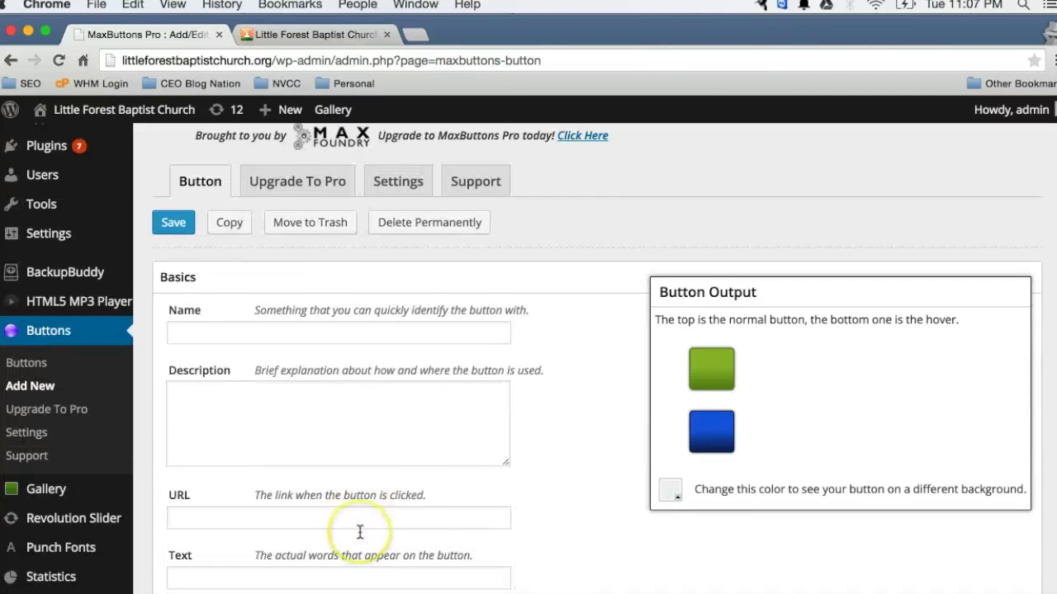
{"action": "left_click", "coordinate": [345, 334]}
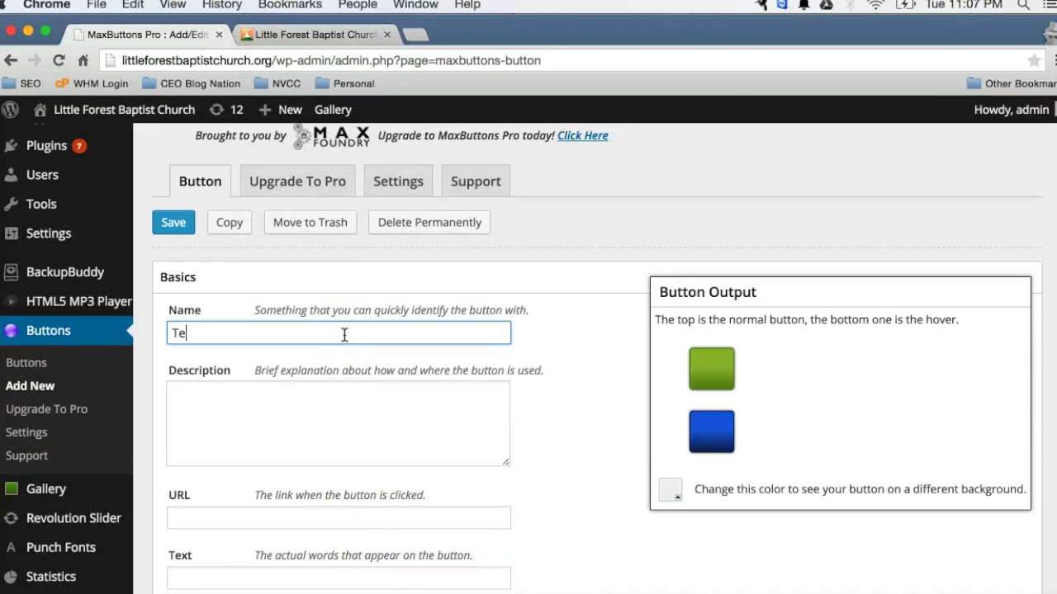
{"action": "scroll", "coordinate": [366, 350], "scroll_direction": "down", "scroll_amount": 5}
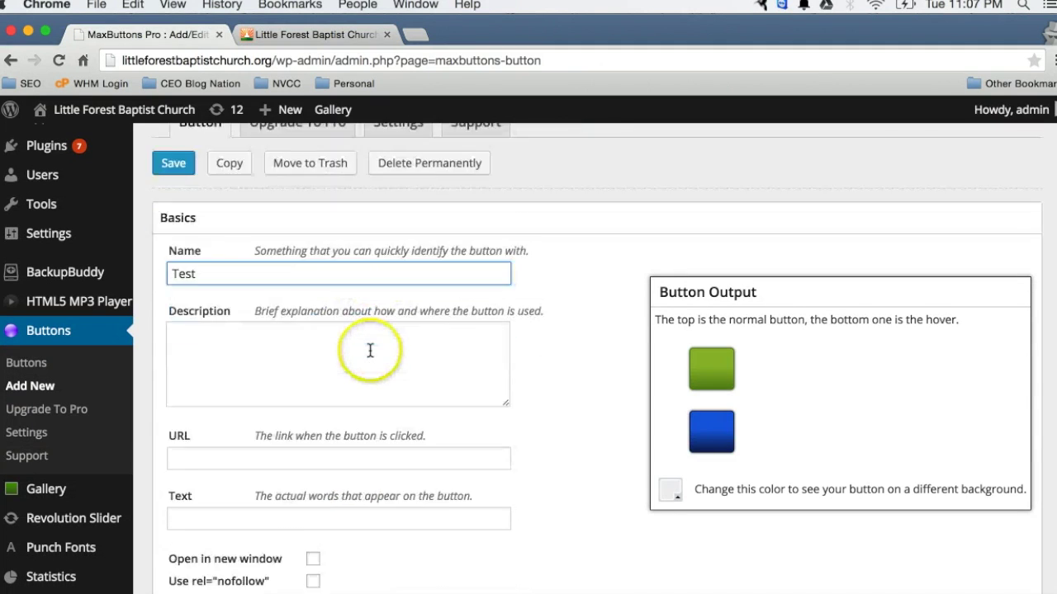
Open the Media Library in a separate tab and show the attachment details of LFBC-Health-Fair-flyer2b-1.pdf
{"action": "left_click", "coordinate": [338, 356]}
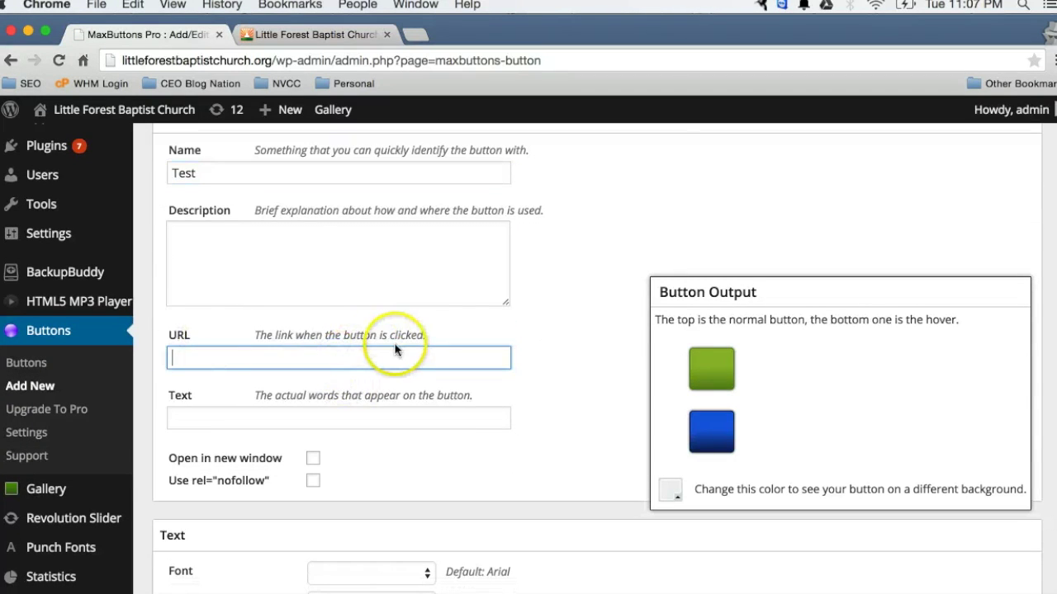
{"action": "scroll", "coordinate": [90, 241], "scroll_direction": "up", "scroll_amount": 5}
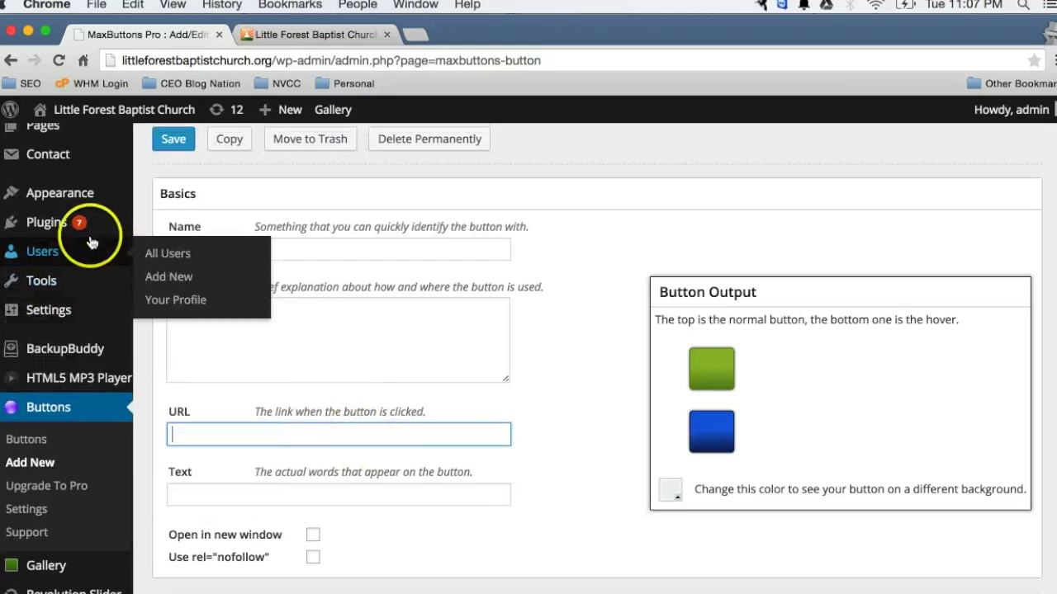
{"action": "right_click", "coordinate": [147, 196]}
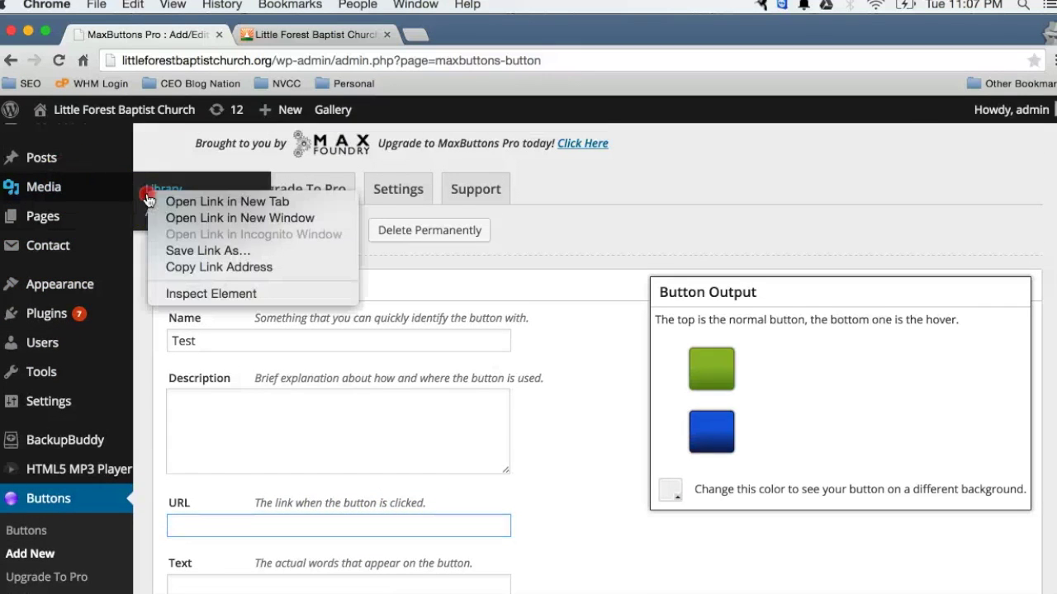
{"action": "left_click", "coordinate": [210, 202]}
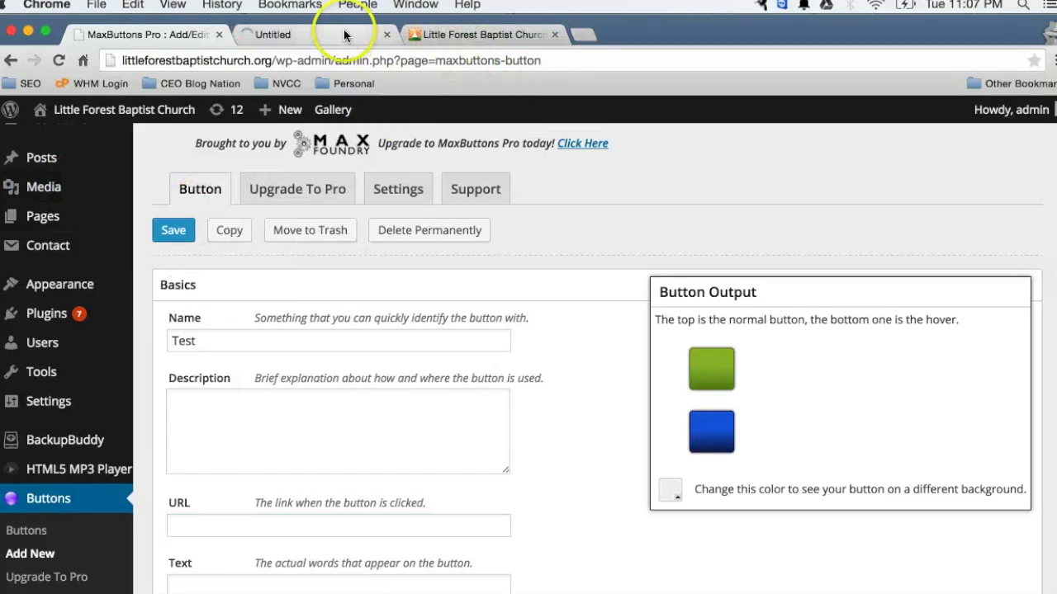
{"action": "left_click", "coordinate": [345, 34]}
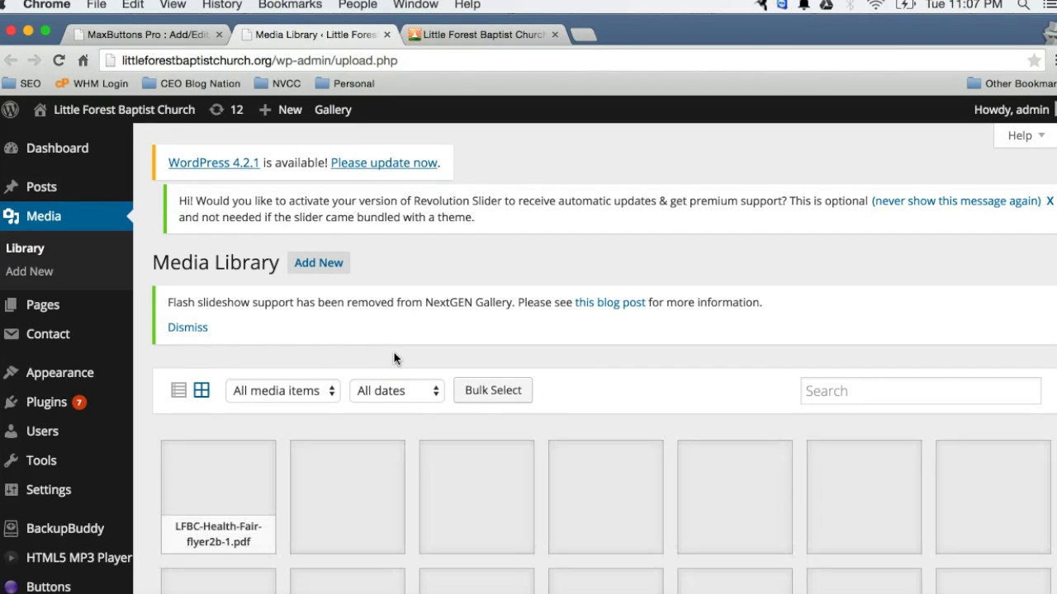
{"action": "scroll", "coordinate": [394, 354], "scroll_direction": "down", "scroll_amount": 4}
{"action": "left_click", "coordinate": [217, 347]}
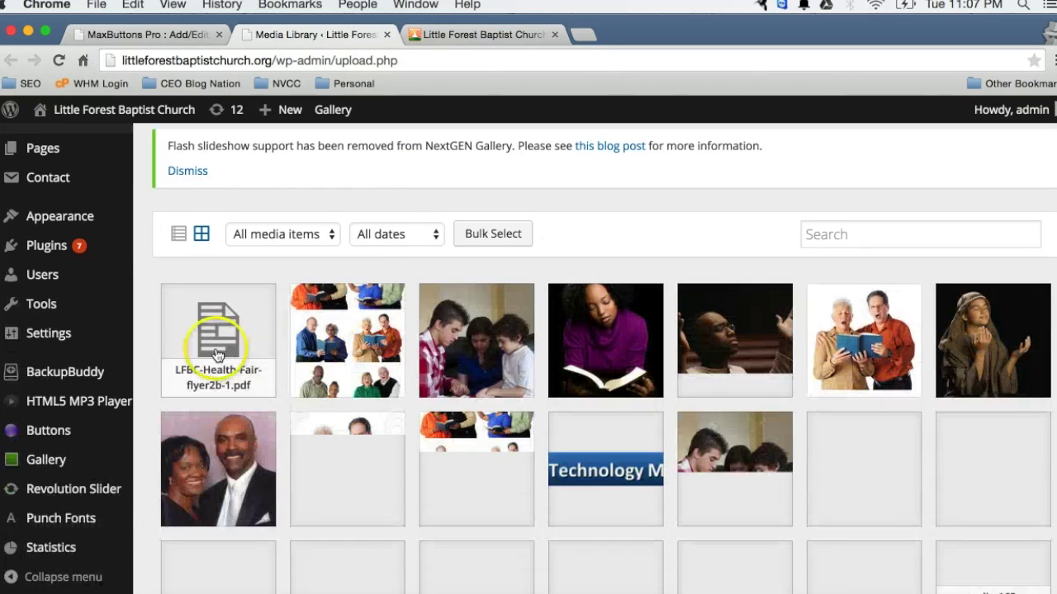
{"action": "left_click", "coordinate": [218, 355]}
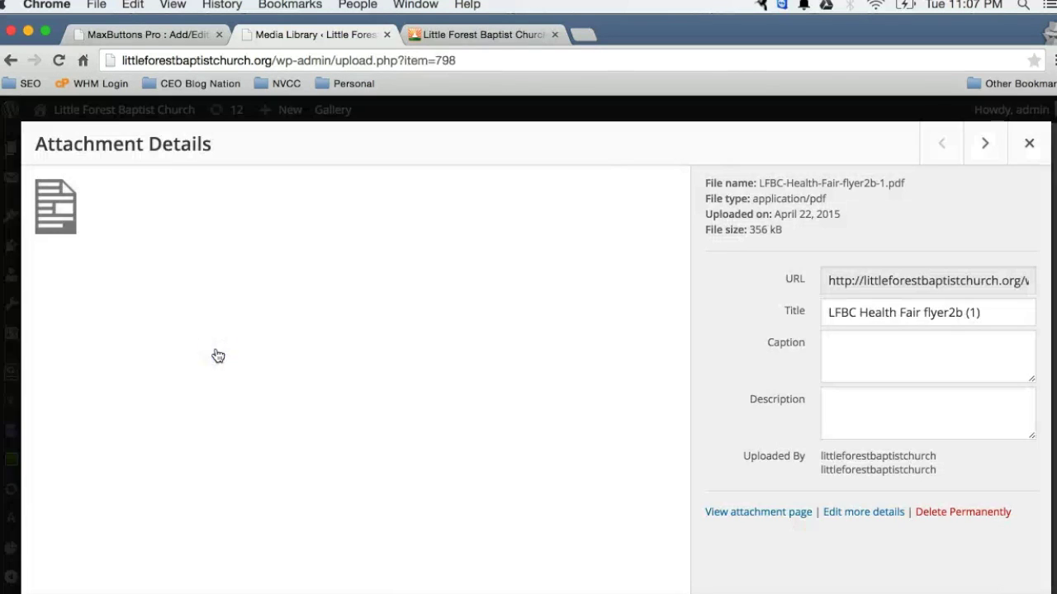
Copy the flyer PDF's URL into the new button's URL and look at the Health Fair button on the home page
{"action": "left_click", "coordinate": [830, 280]}
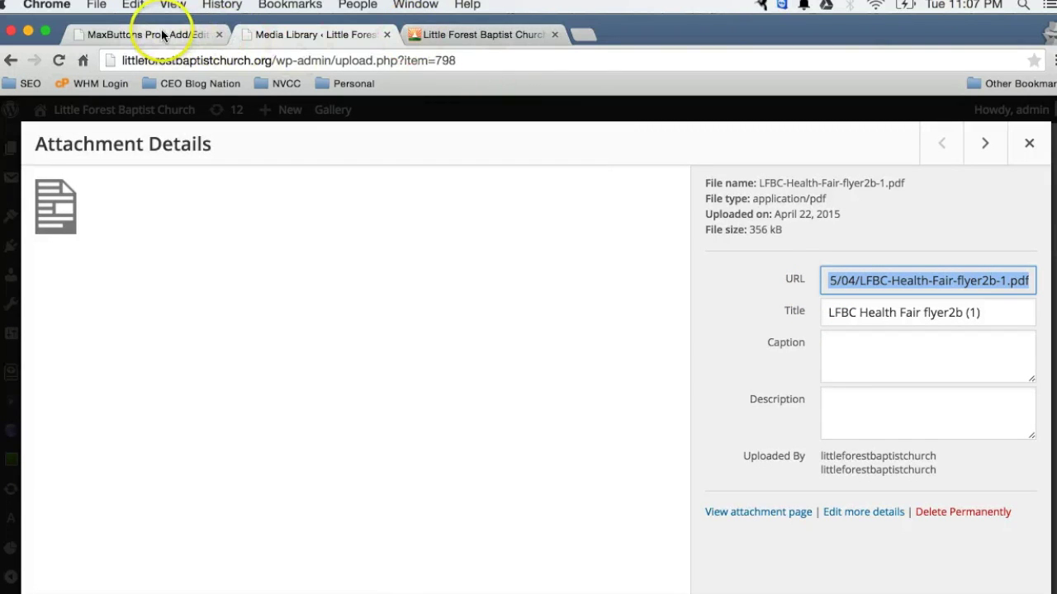
{"action": "left_click", "coordinate": [208, 38]}
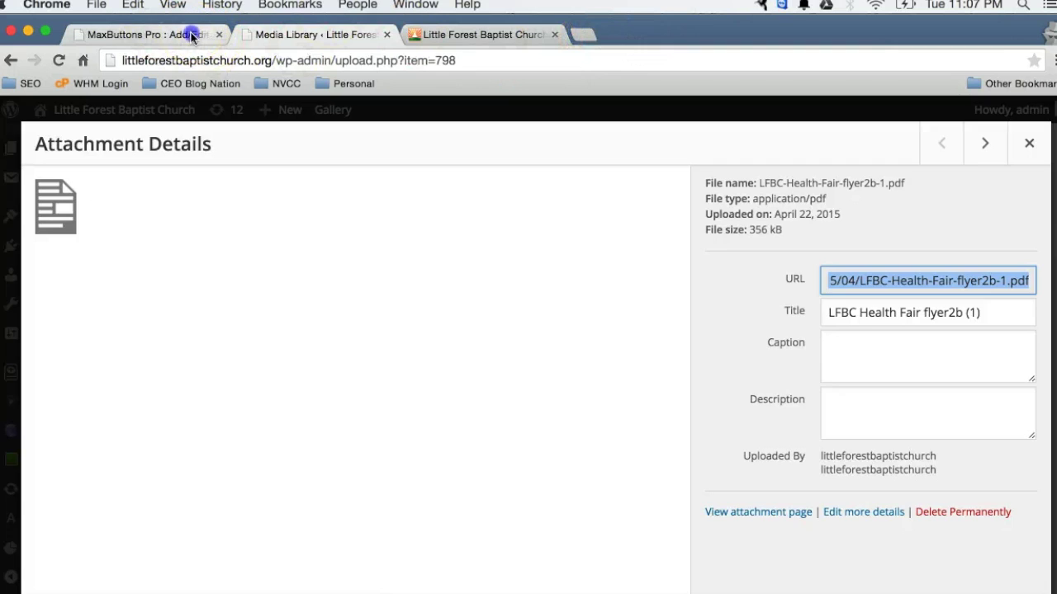
{"action": "scroll", "coordinate": [294, 475], "scroll_direction": "down", "scroll_amount": 2}
{"action": "left_click", "coordinate": [290, 450]}
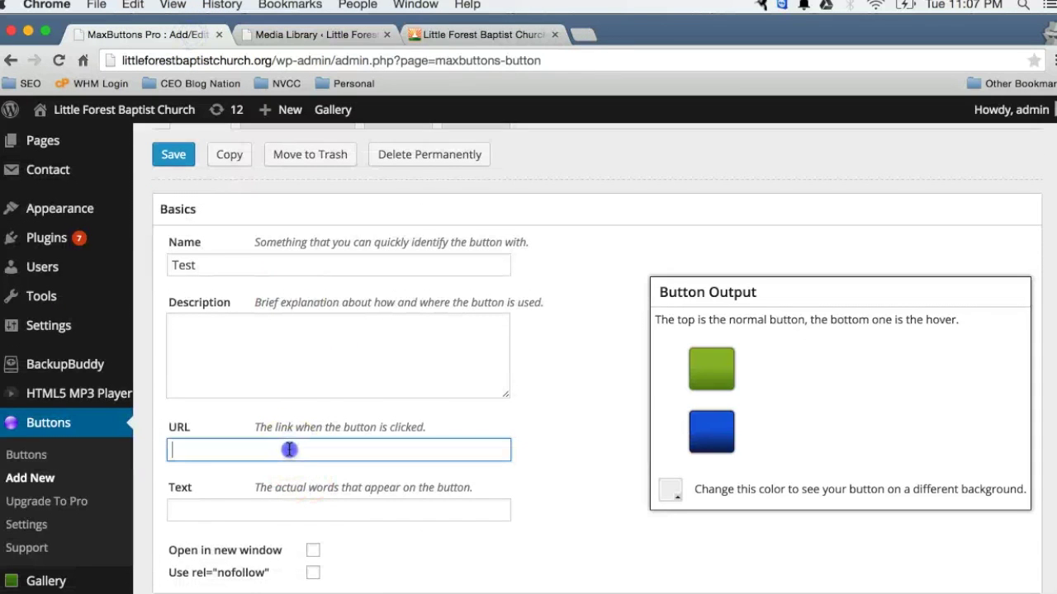
{"action": "key", "text": "super+v"}
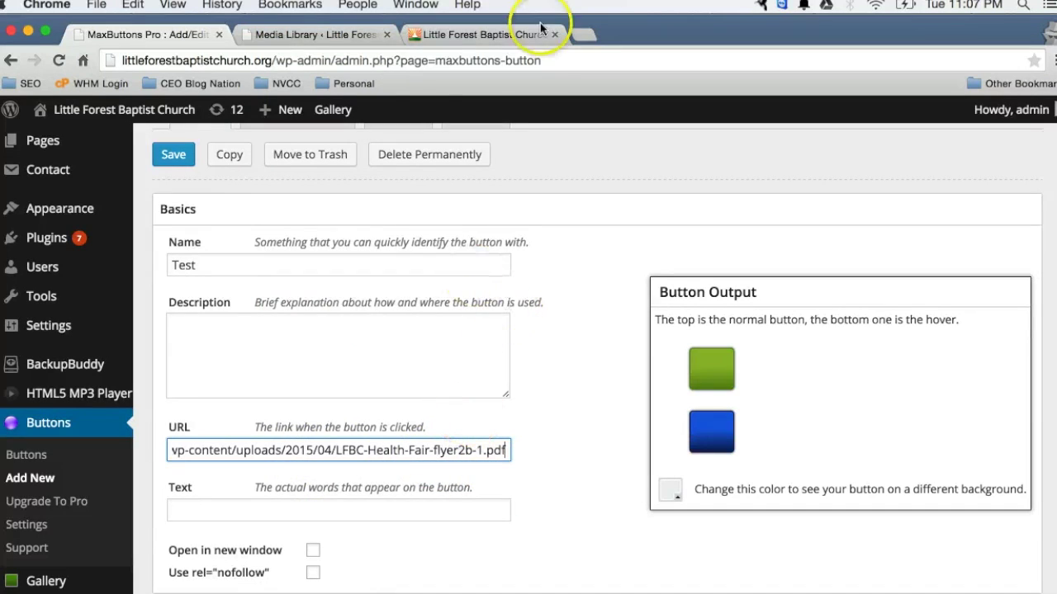
{"action": "left_click", "coordinate": [469, 36]}
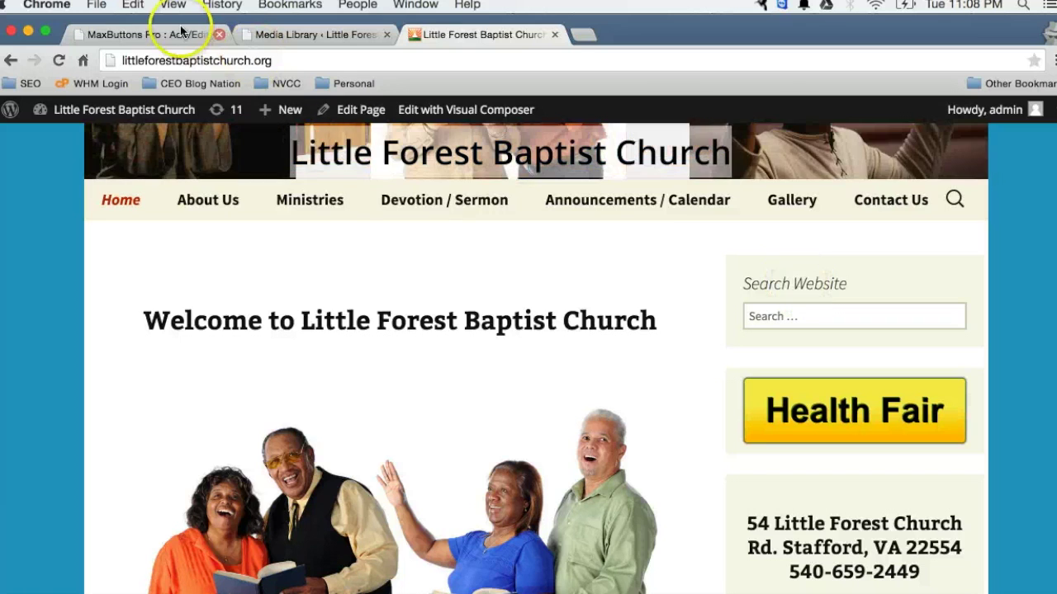
{"action": "left_click", "coordinate": [148, 33]}
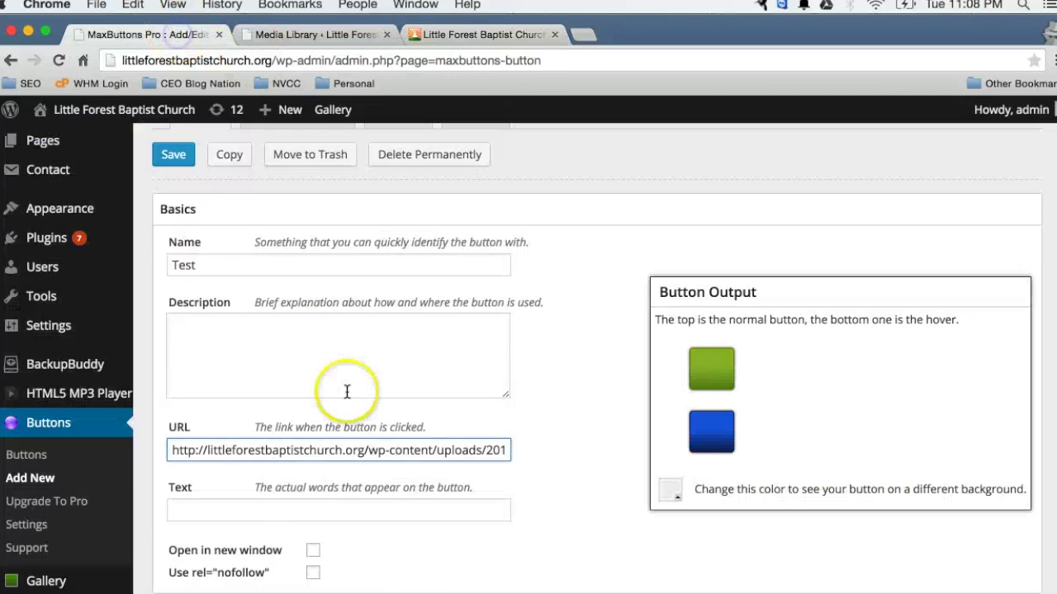
Set the words shown on the new button to Test
{"action": "scroll", "coordinate": [347, 391], "scroll_direction": "down", "scroll_amount": 3}
{"action": "left_click", "coordinate": [303, 367]}
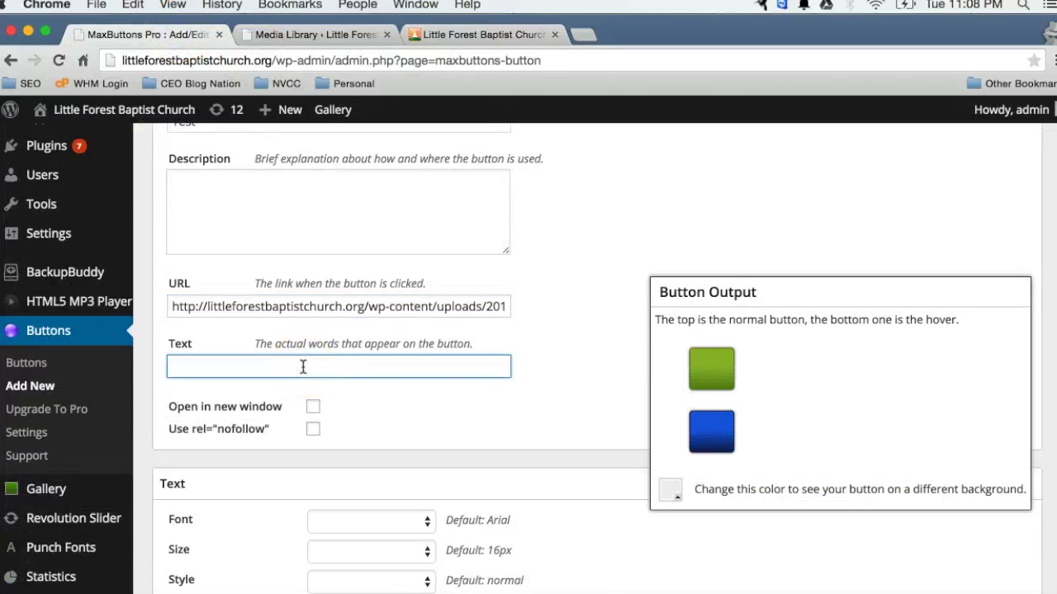
{"action": "type", "text": "Test"}
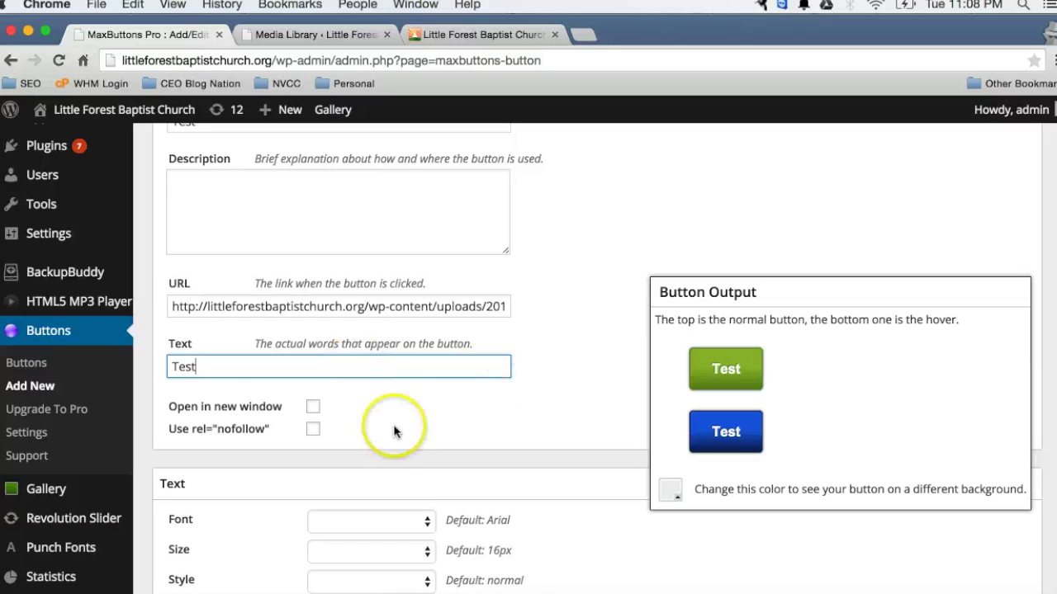
Try Arial for the new button's text, set the text size to 50px and change the font to Georgia
{"action": "scroll", "coordinate": [372, 421], "scroll_direction": "down", "scroll_amount": 3}
{"action": "left_click", "coordinate": [403, 328]}
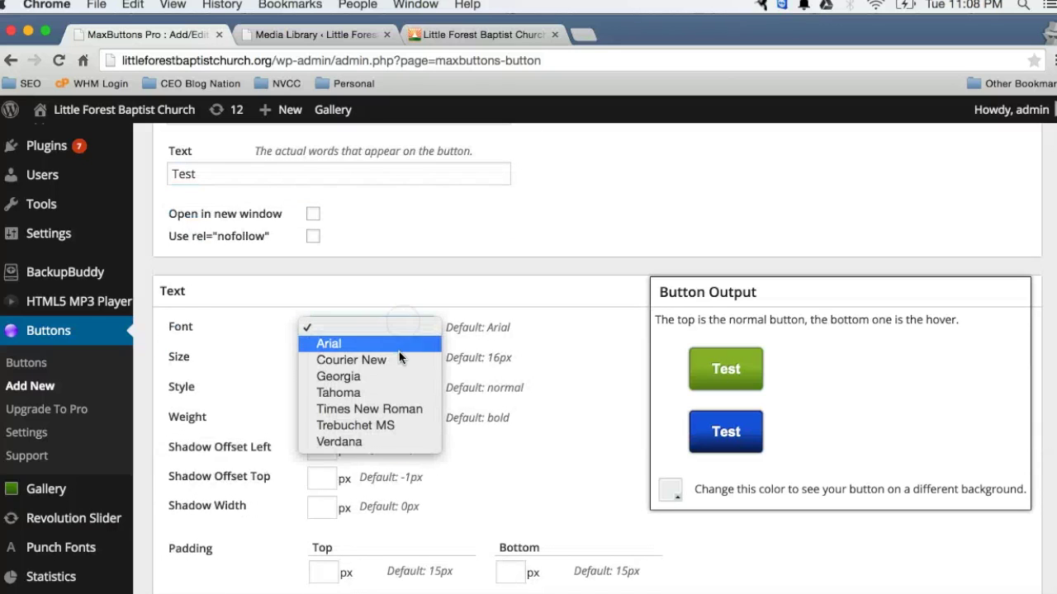
{"action": "left_click", "coordinate": [398, 345]}
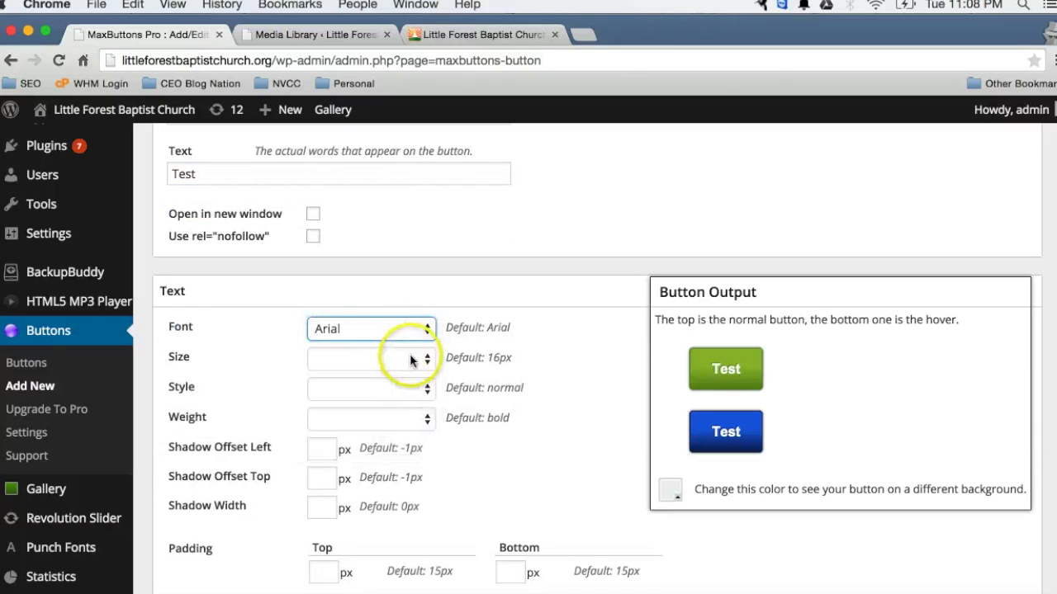
{"action": "left_click", "coordinate": [409, 357]}
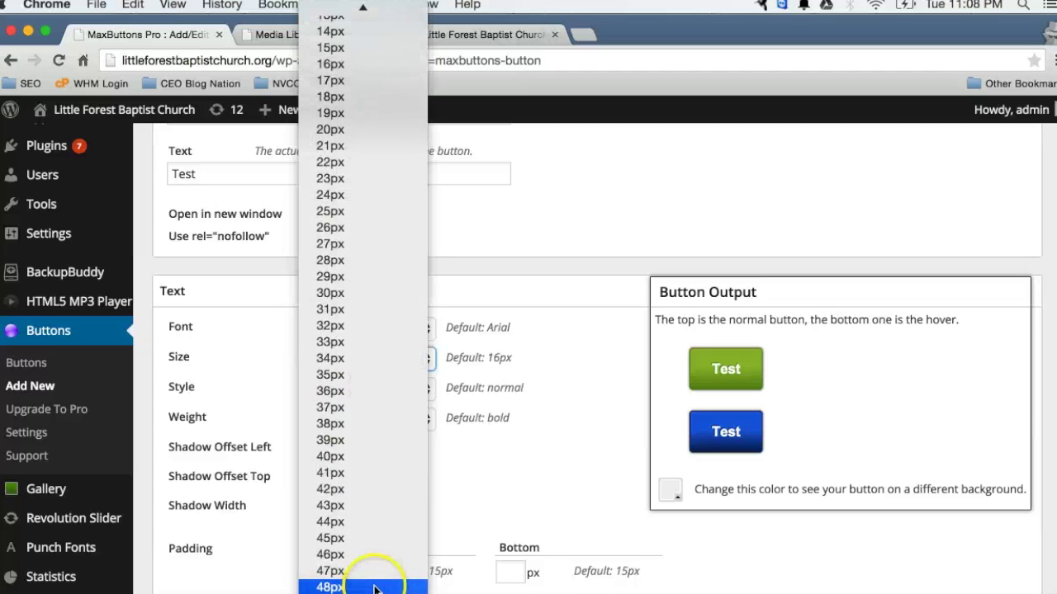
{"action": "left_click", "coordinate": [330, 588]}
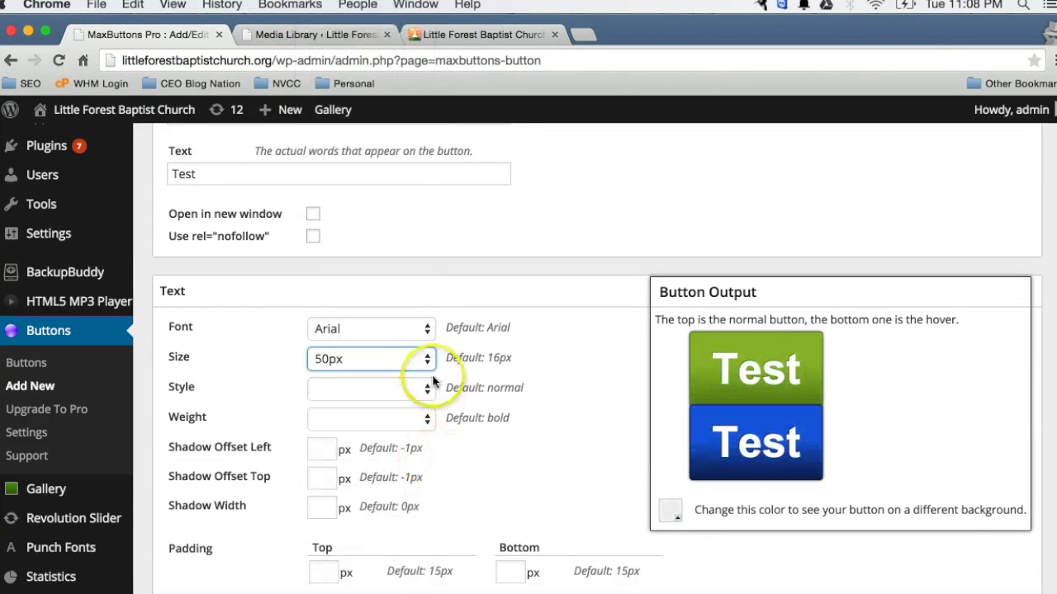
{"action": "left_click", "coordinate": [417, 332]}
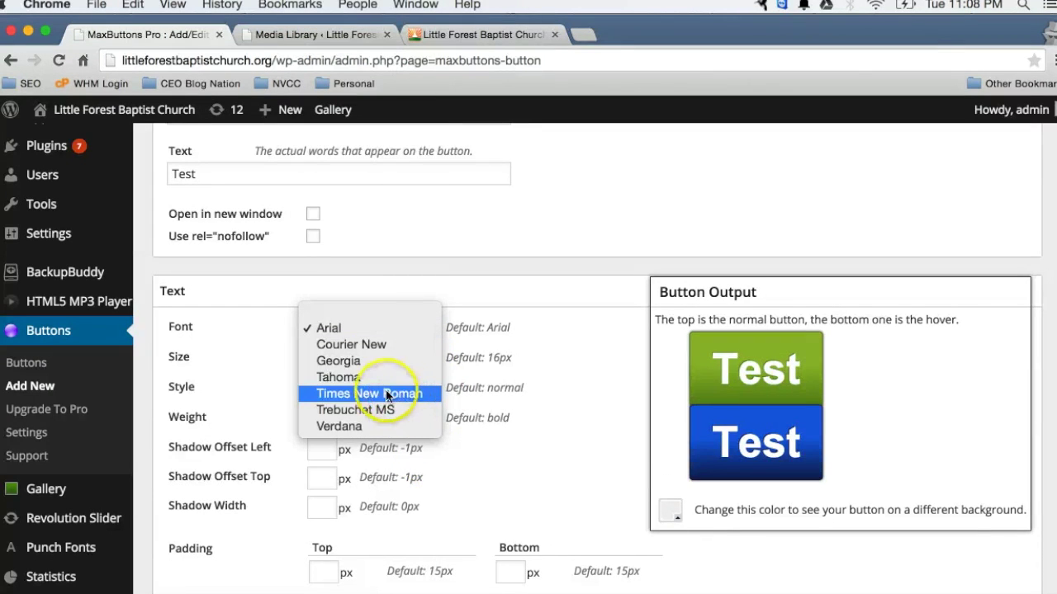
{"action": "left_click", "coordinate": [383, 363]}
Set the Test button's text style to normal and its weight to normal
{"action": "scroll", "coordinate": [422, 470], "scroll_direction": "down", "scroll_amount": 3}
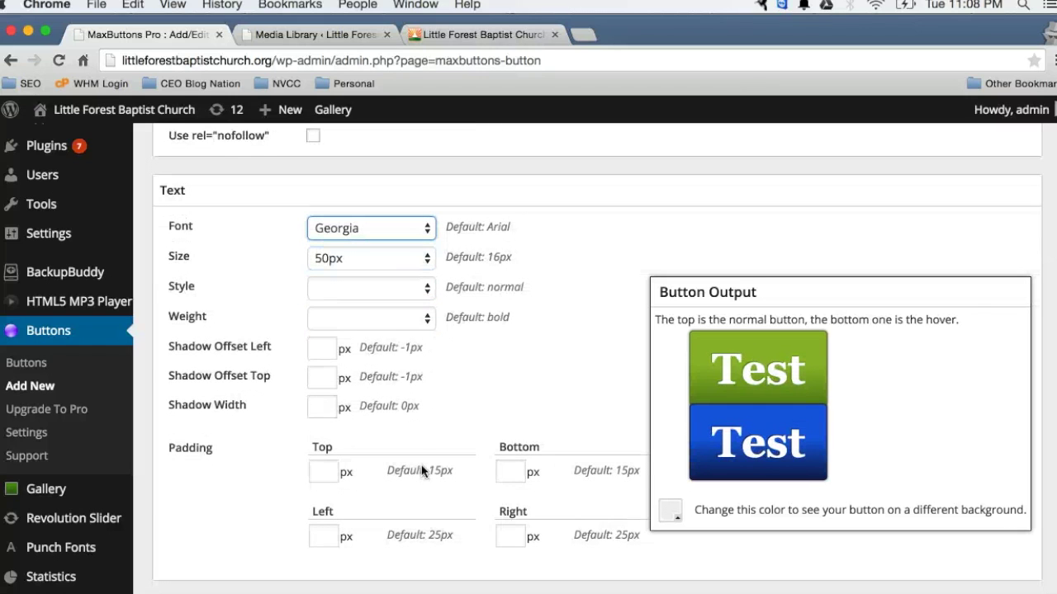
{"action": "left_click", "coordinate": [403, 293]}
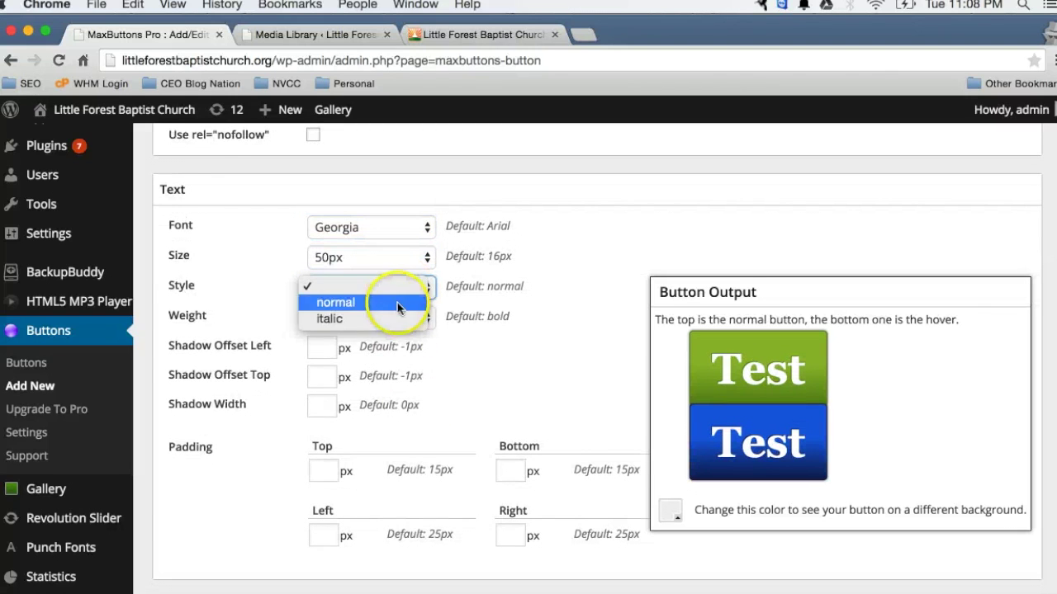
{"action": "left_click", "coordinate": [397, 301]}
{"action": "left_click", "coordinate": [401, 318]}
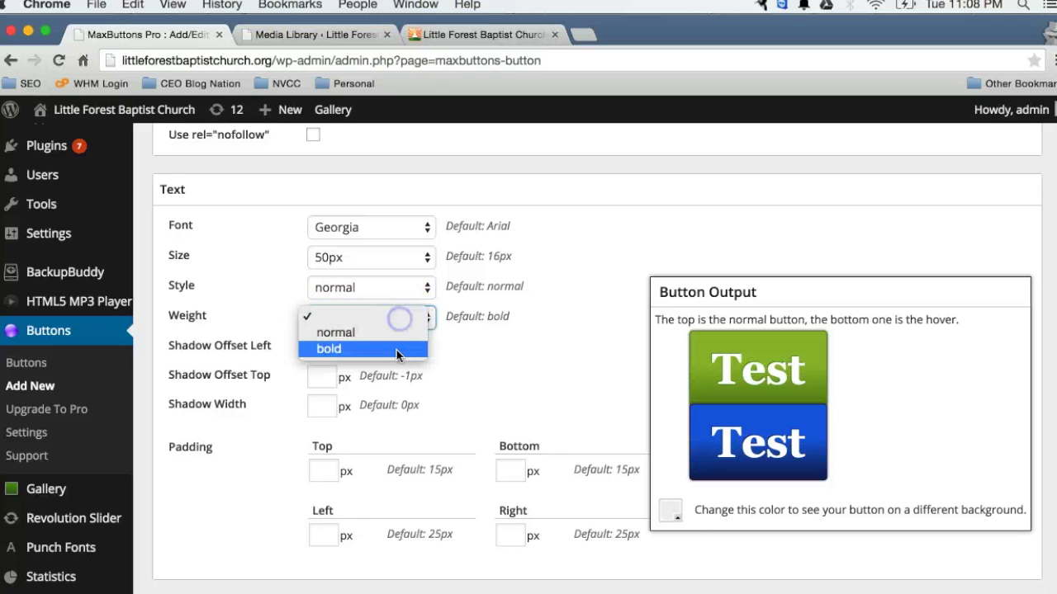
{"action": "left_click", "coordinate": [394, 342]}
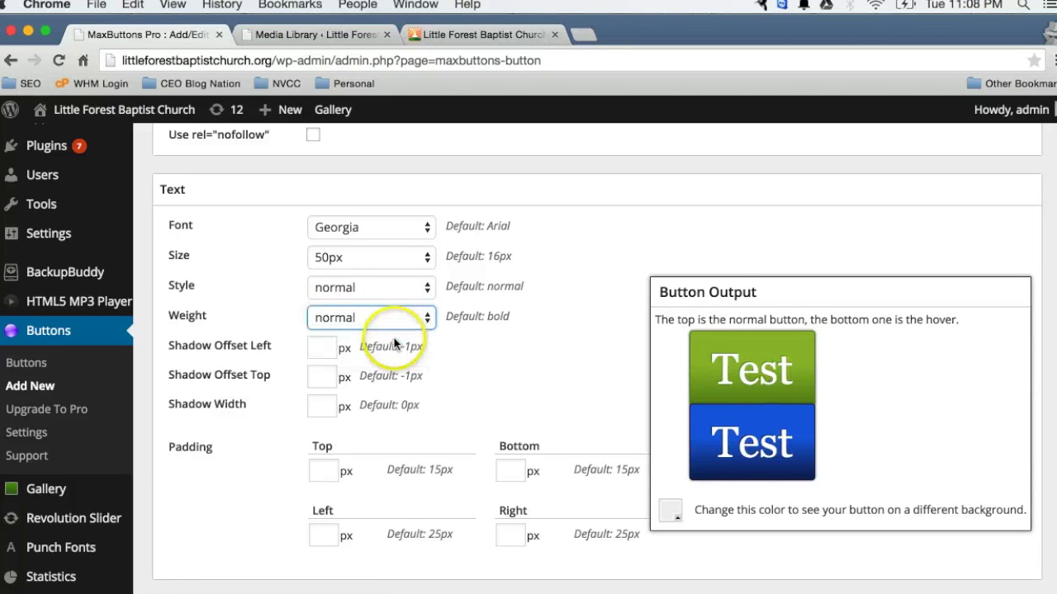
Change the button's normal gradient start color to blue 409eb8
{"action": "scroll", "coordinate": [404, 371], "scroll_direction": "down", "scroll_amount": 4}
{"action": "scroll", "coordinate": [404, 373], "scroll_direction": "down", "scroll_amount": 9}
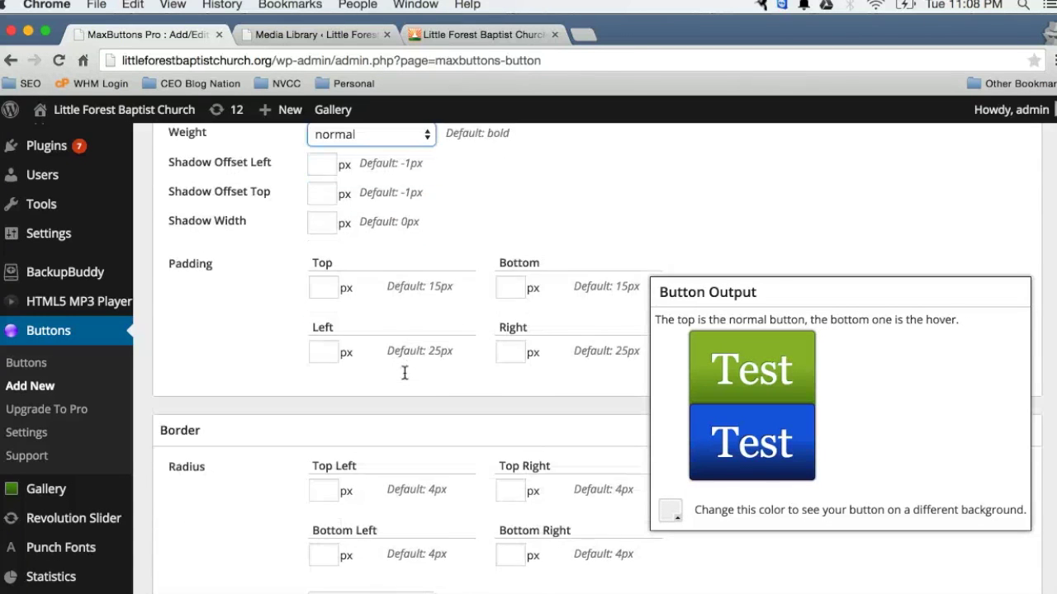
{"action": "scroll", "coordinate": [405, 373], "scroll_direction": "down", "scroll_amount": 5}
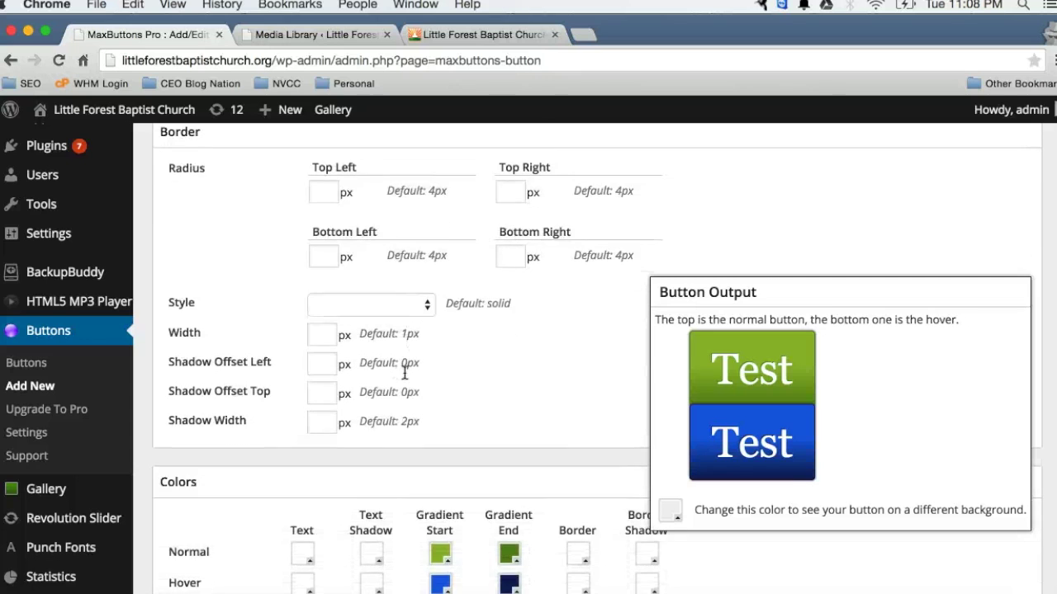
{"action": "left_click", "coordinate": [442, 450]}
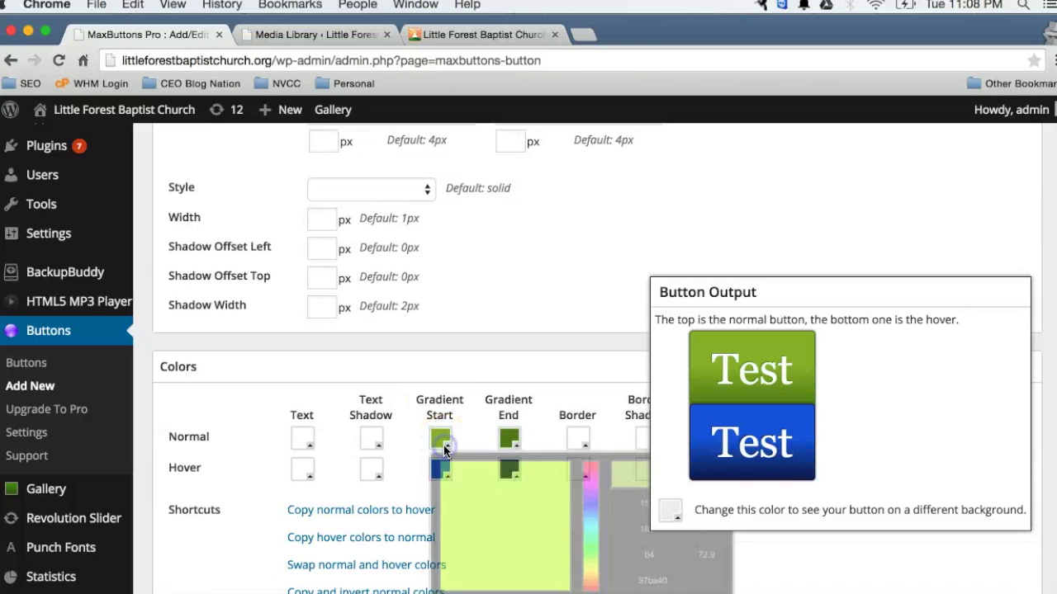
{"action": "left_click", "coordinate": [592, 506]}
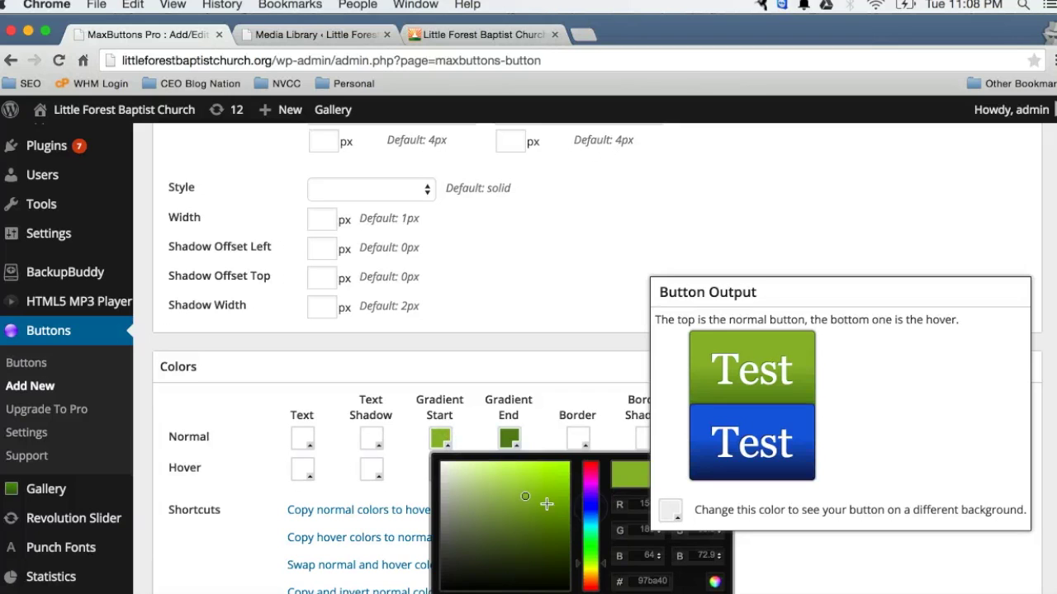
{"action": "left_click", "coordinate": [595, 521]}
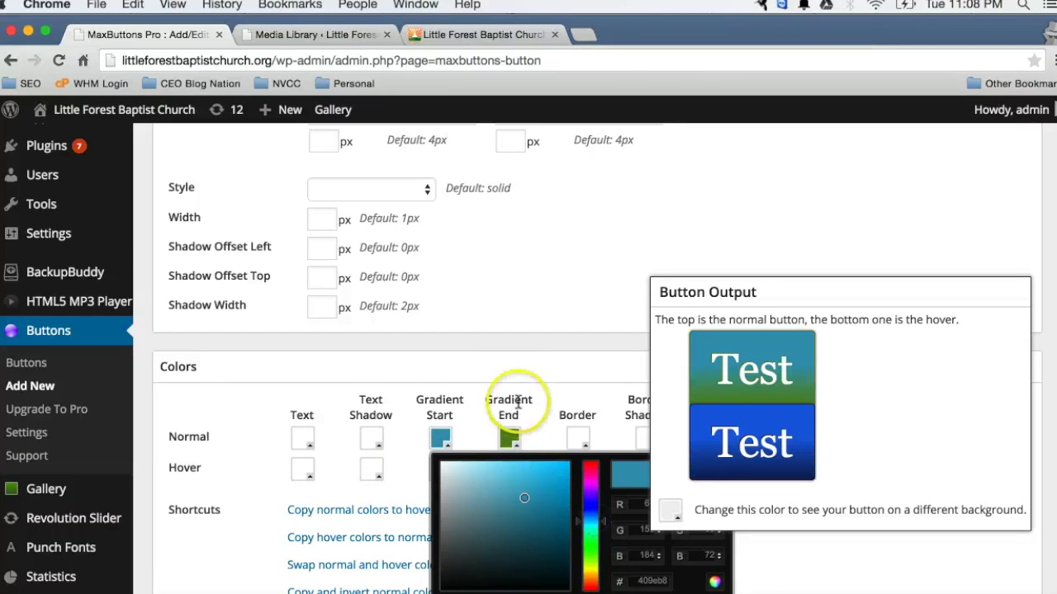
{"action": "left_click", "coordinate": [505, 318]}
Change the button's hover gradient start color to a crimson pink
{"action": "left_click", "coordinate": [441, 467]}
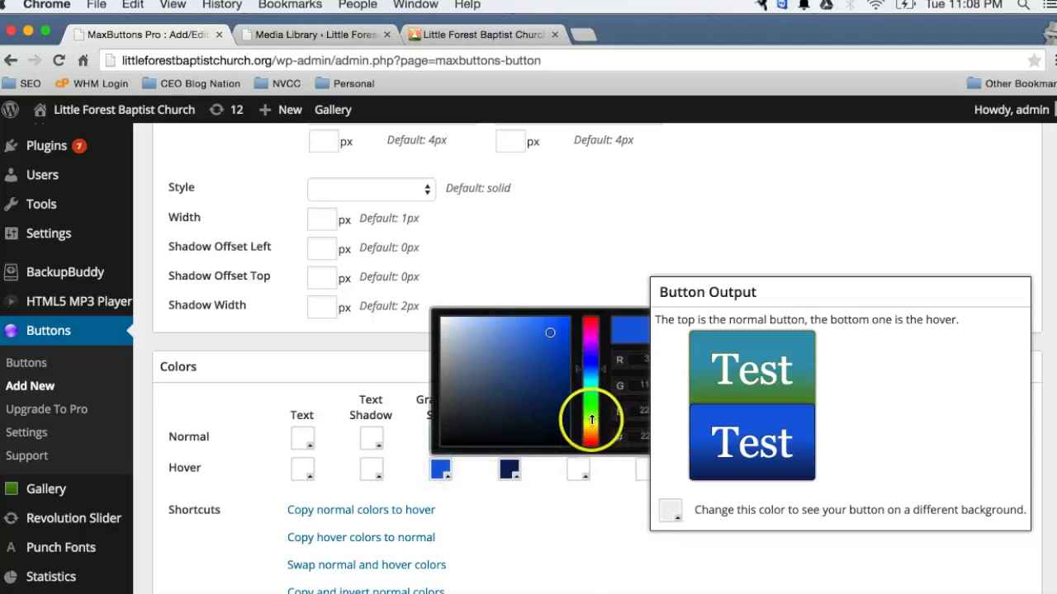
{"action": "left_click", "coordinate": [590, 350]}
{"action": "left_click_drag", "start_coordinate": [590, 350], "coordinate": [590, 324]}
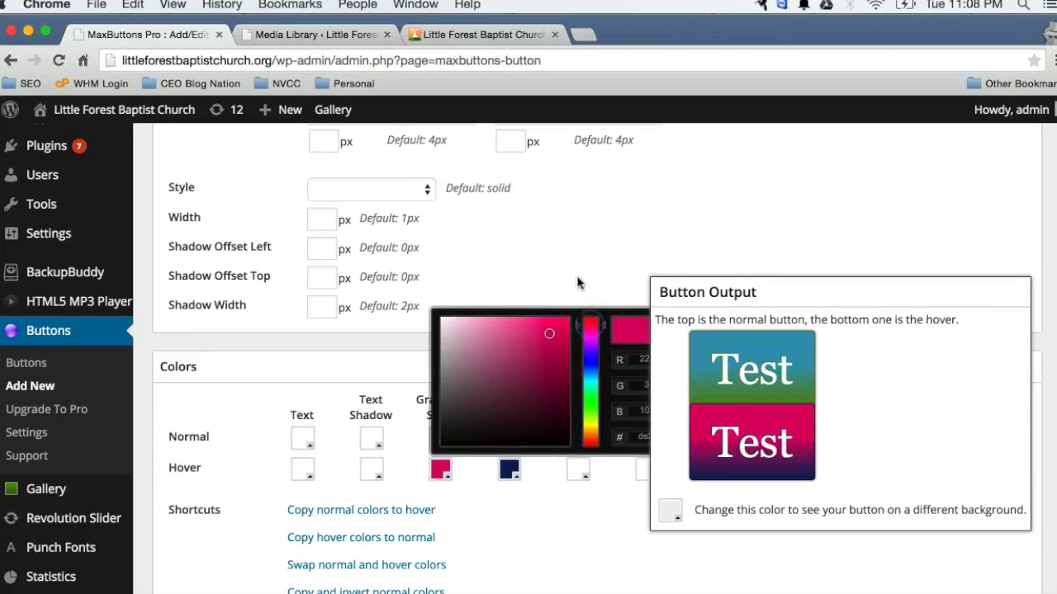
{"action": "left_click", "coordinate": [540, 432]}
Look through the color shortcuts and the gradient, opacity, margin and advanced settings of the button
{"action": "scroll", "coordinate": [541, 434], "scroll_direction": "down", "scroll_amount": 4}
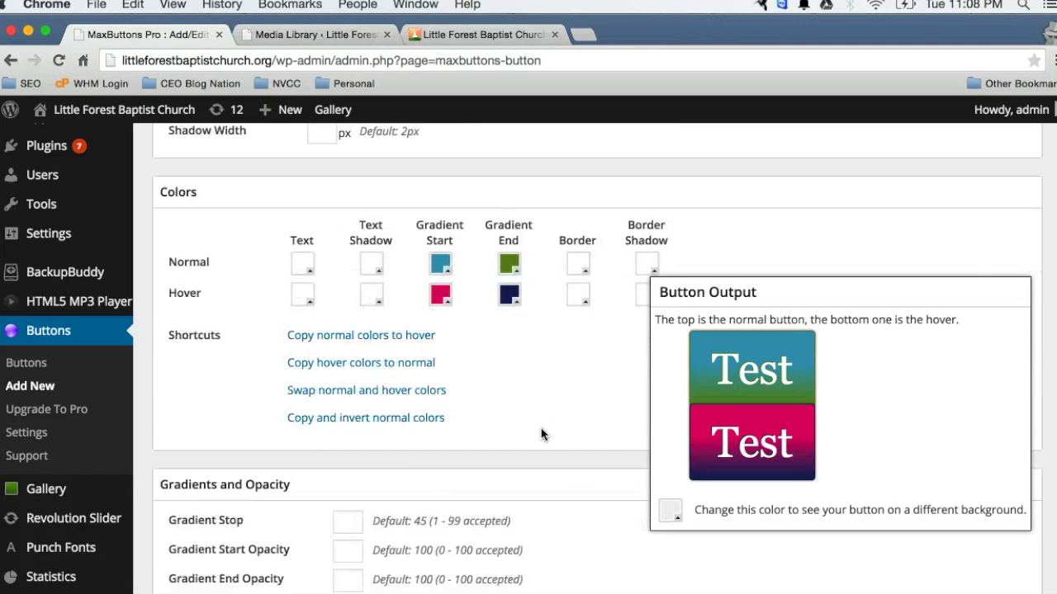
{"action": "scroll", "coordinate": [541, 435], "scroll_direction": "down", "scroll_amount": 1}
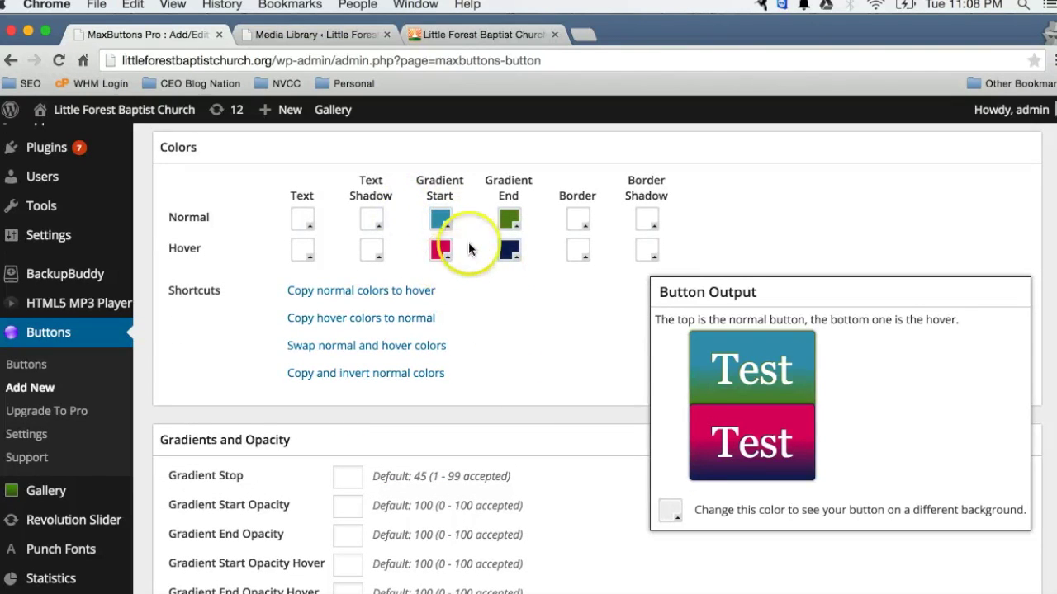
{"action": "scroll", "coordinate": [494, 489], "scroll_direction": "down", "scroll_amount": 1}
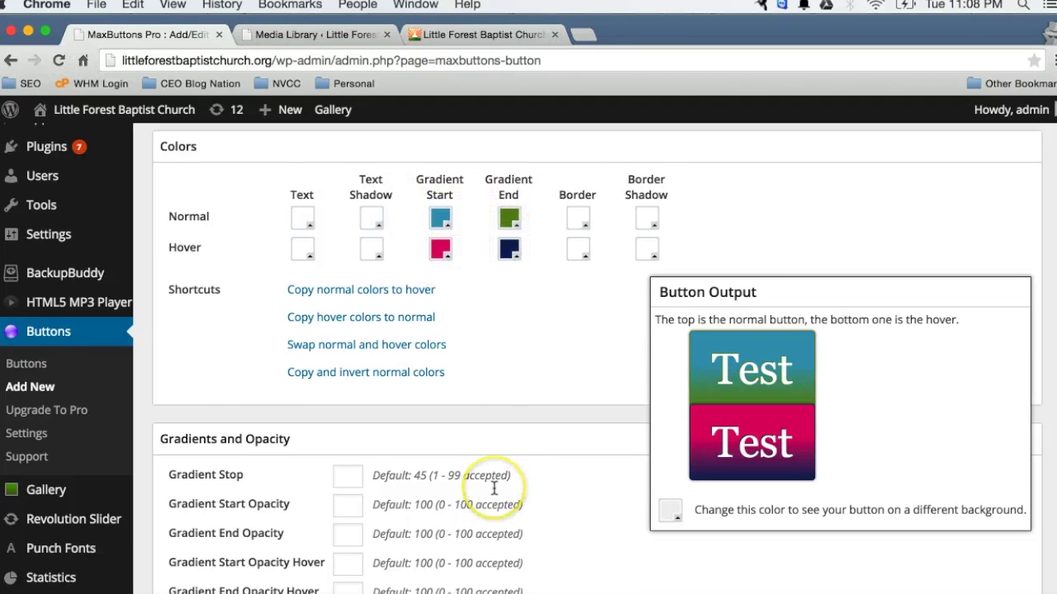
{"action": "scroll", "coordinate": [493, 488], "scroll_direction": "down", "scroll_amount": 3}
{"action": "scroll", "coordinate": [494, 489], "scroll_direction": "up", "scroll_amount": 3}
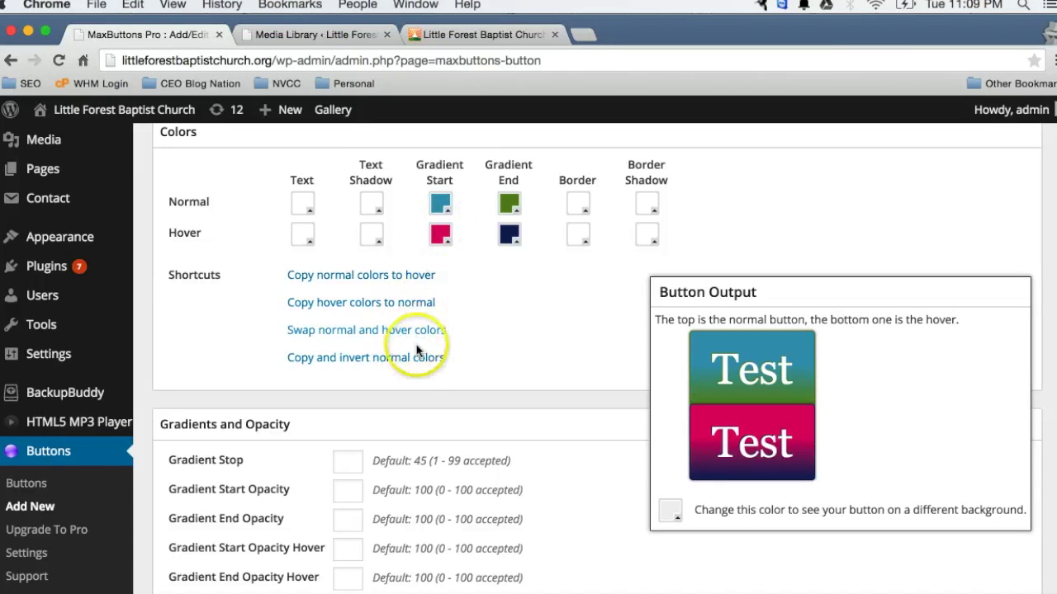
{"action": "scroll", "coordinate": [504, 337], "scroll_direction": "down", "scroll_amount": 3}
{"action": "scroll", "coordinate": [504, 337], "scroll_direction": "down", "scroll_amount": 10}
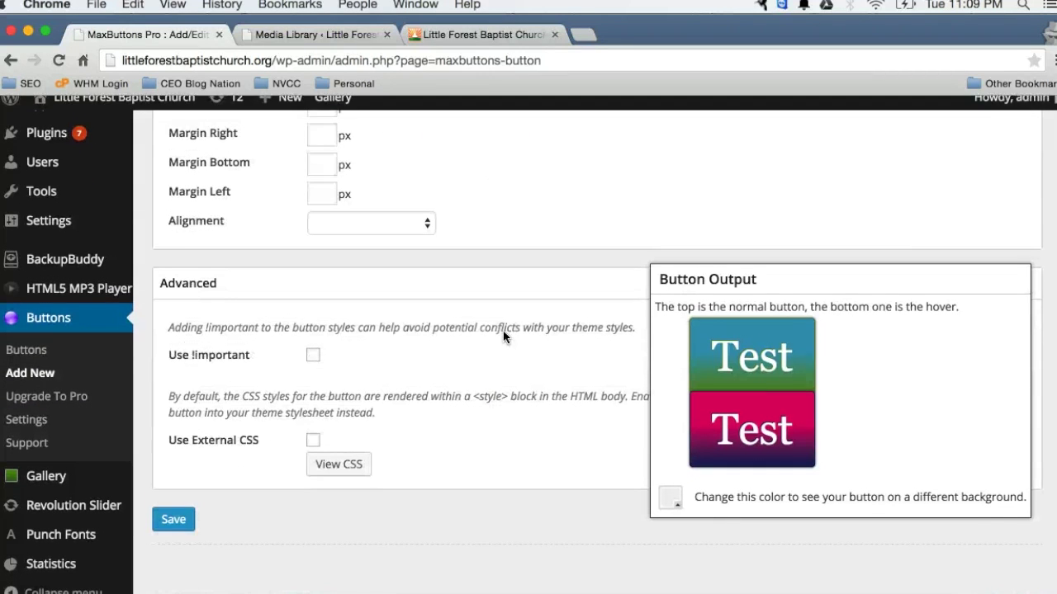
{"action": "scroll", "coordinate": [503, 337], "scroll_direction": "up", "scroll_amount": 8}
{"action": "scroll", "coordinate": [504, 337], "scroll_direction": "up", "scroll_amount": 7}
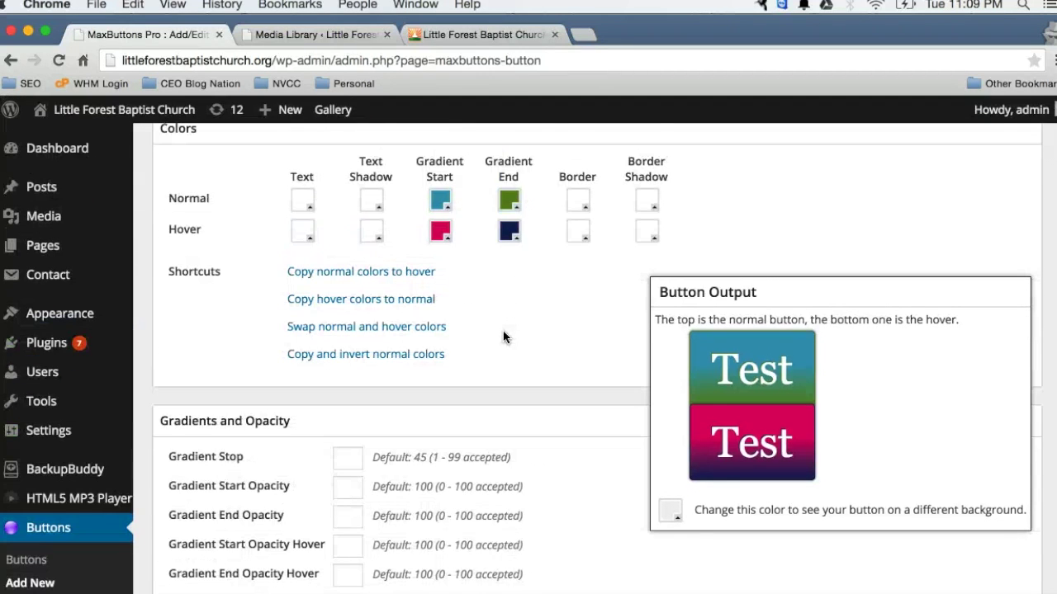
Try the shortcuts that copy and swap normal and hover colors, ending with Copy and invert normal colors, and save the button
{"action": "left_click", "coordinate": [410, 277]}
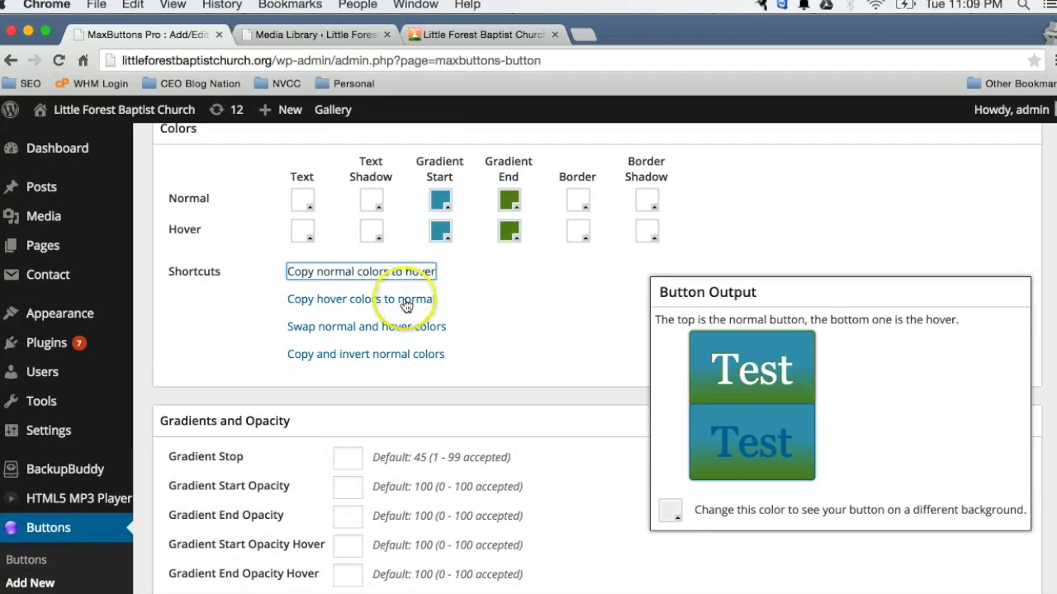
{"action": "left_click", "coordinate": [402, 307]}
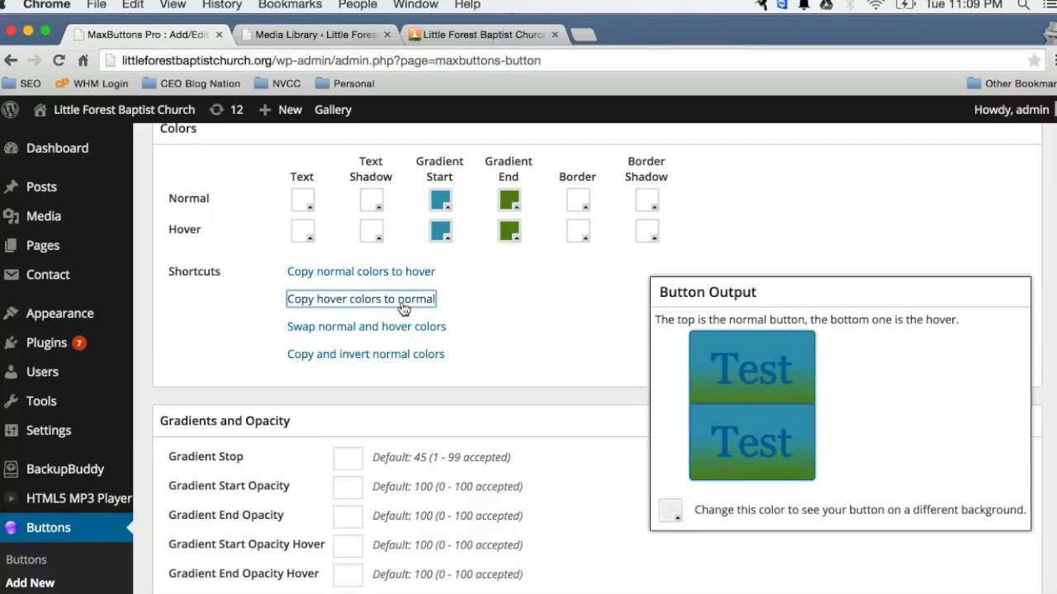
{"action": "left_click", "coordinate": [404, 328]}
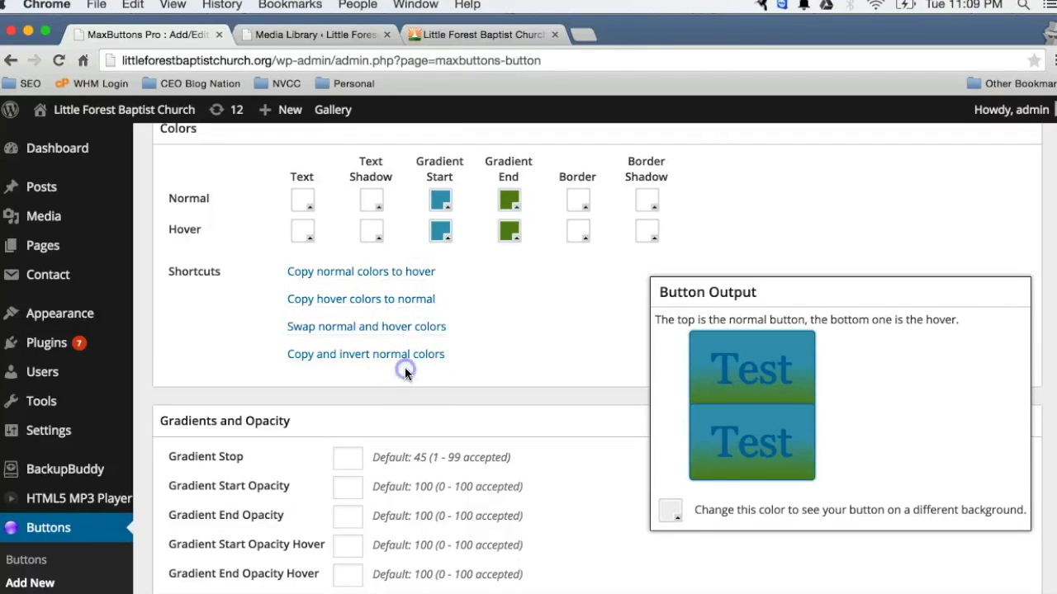
{"action": "left_click", "coordinate": [413, 354]}
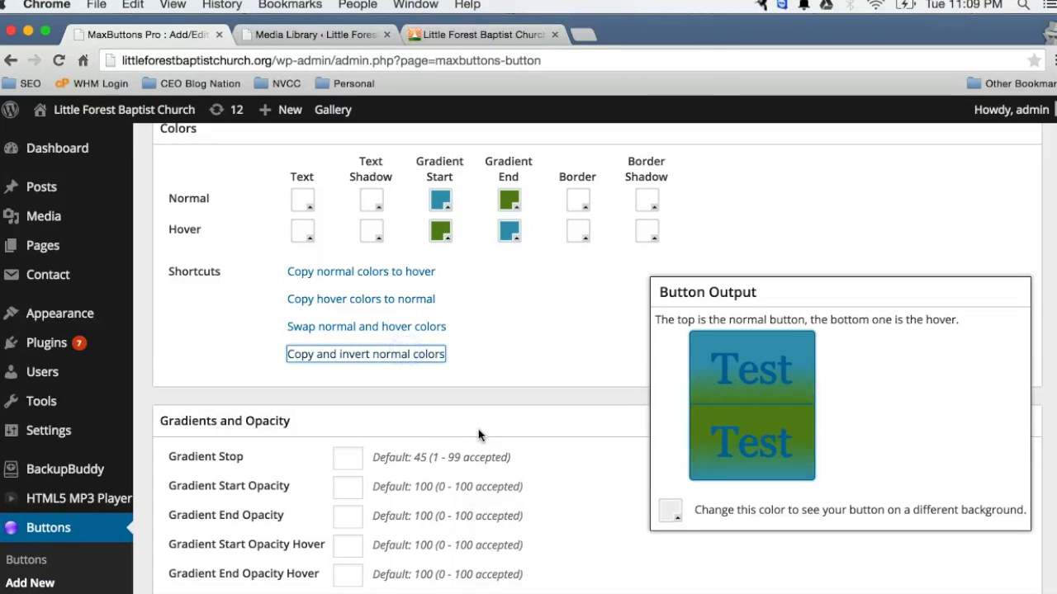
{"action": "scroll", "coordinate": [479, 435], "scroll_direction": "down", "scroll_amount": 15}
{"action": "left_click", "coordinate": [174, 533]}
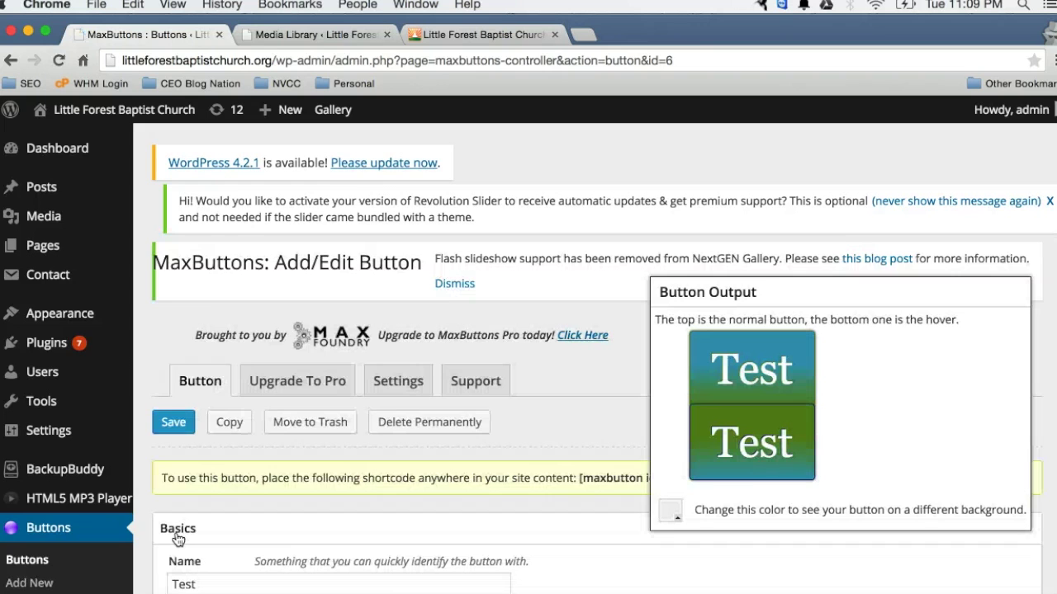
Return to the list of buttons and copy the Test button's shortcode [maxbutton id="6"]
{"action": "scroll", "coordinate": [219, 450], "scroll_direction": "down", "scroll_amount": 5}
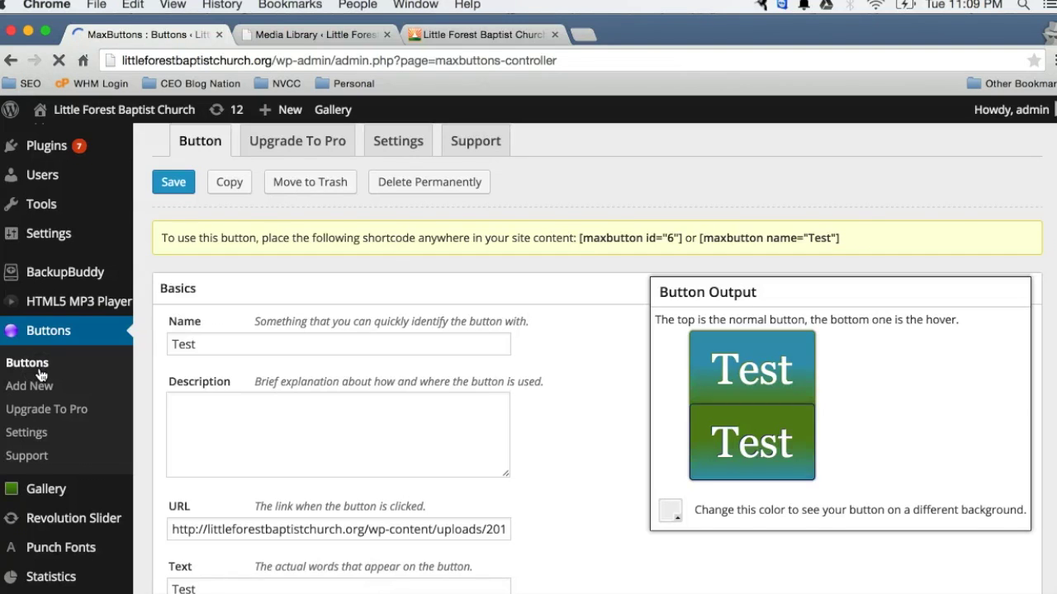
{"action": "scroll", "coordinate": [40, 375], "scroll_direction": "down", "scroll_amount": 10}
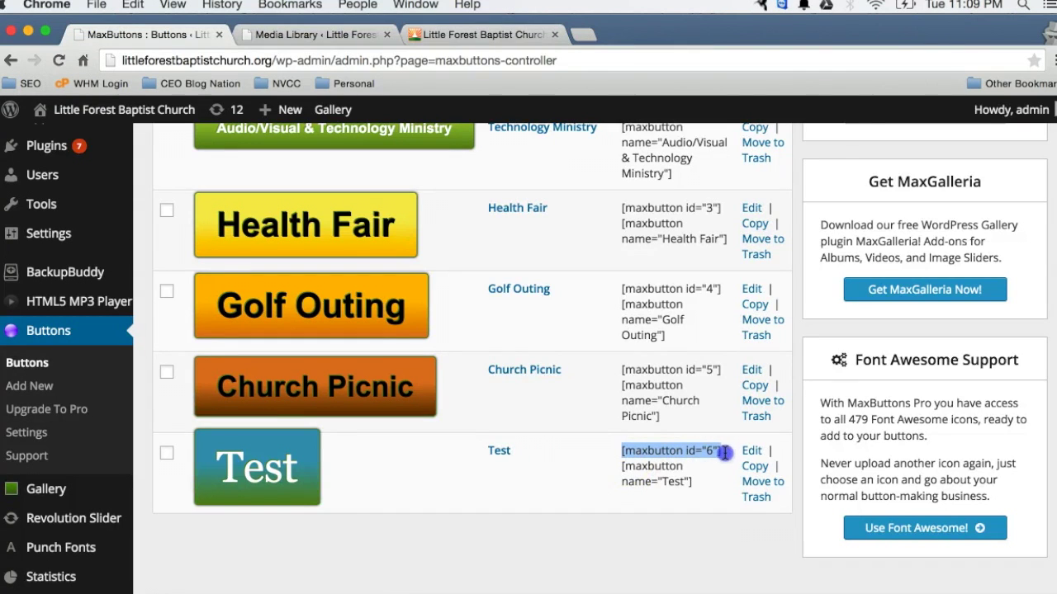
{"action": "scroll", "coordinate": [724, 453], "scroll_direction": "up", "scroll_amount": 4}
{"action": "scroll", "coordinate": [724, 453], "scroll_direction": "down", "scroll_amount": 2}
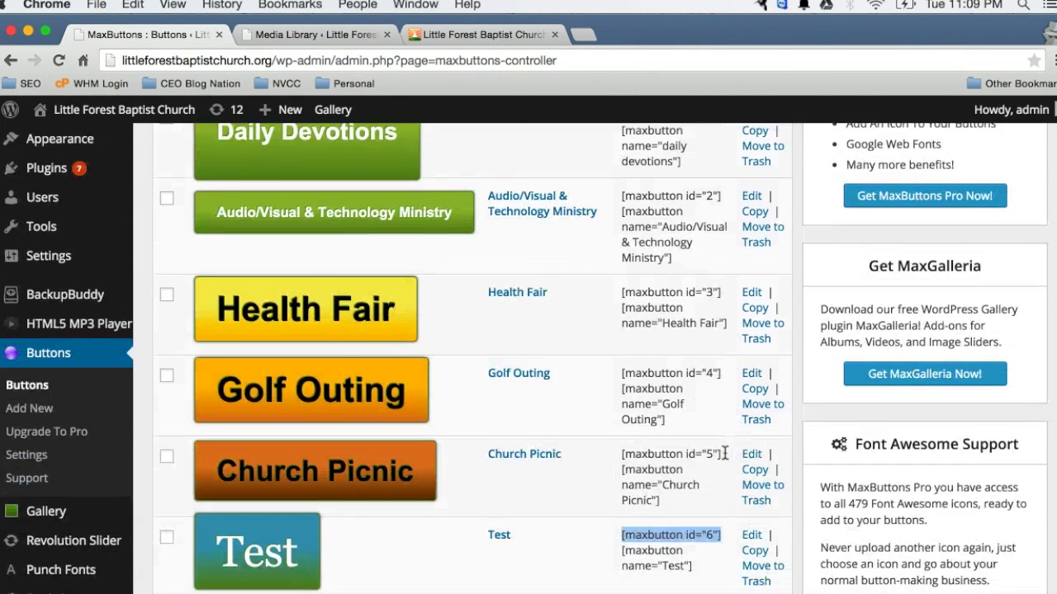
{"action": "scroll", "coordinate": [724, 452], "scroll_direction": "down", "scroll_amount": 1}
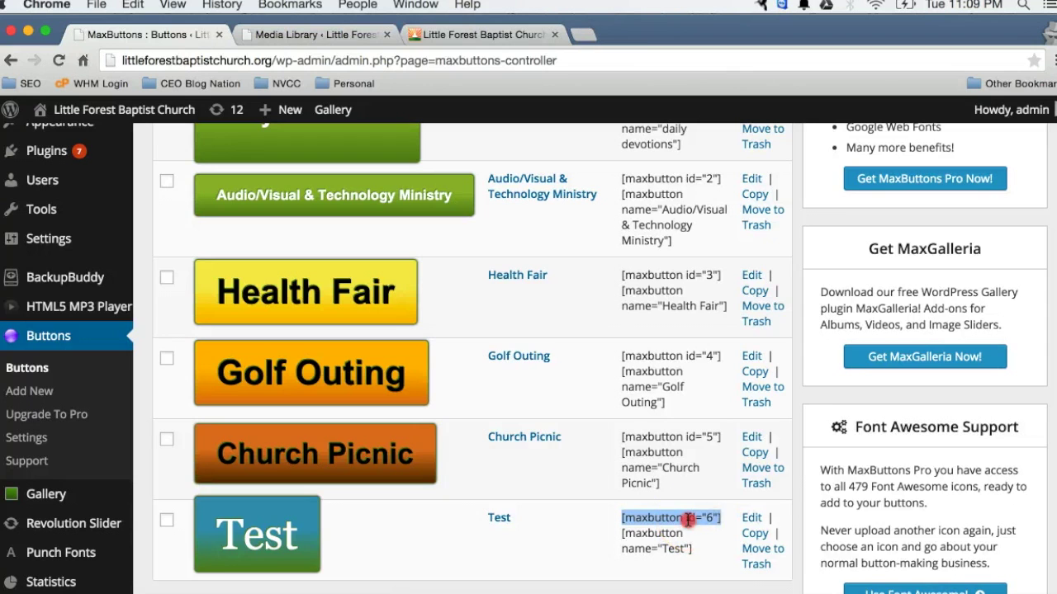
{"action": "right_click", "coordinate": [688, 520]}
{"action": "left_click", "coordinate": [712, 459]}
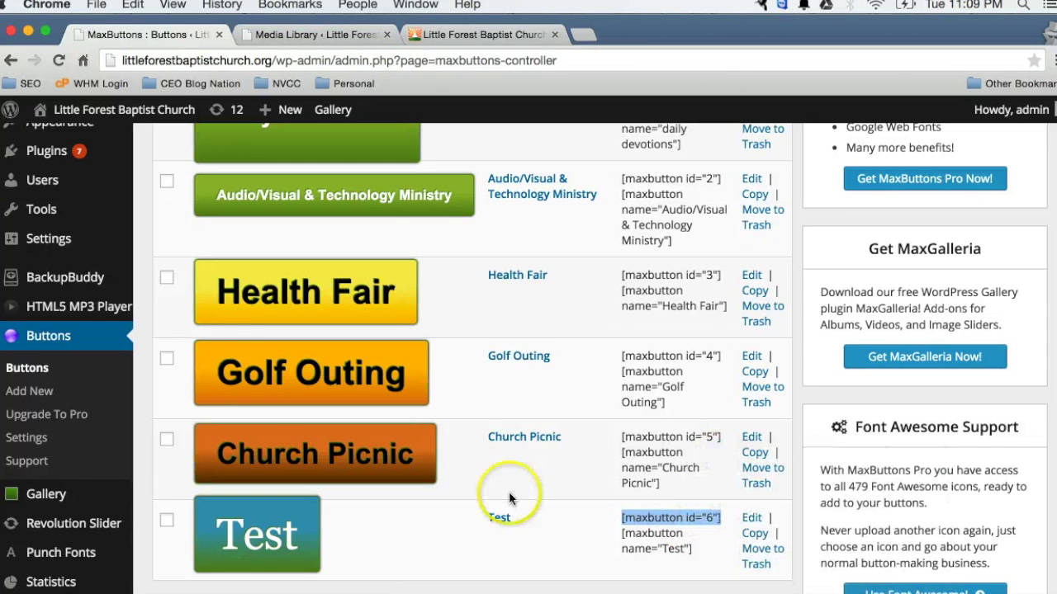
Look over the Health Fair, Golf Outing and Church Picnic buttons in the home page's sidebar
{"action": "left_click", "coordinate": [462, 35]}
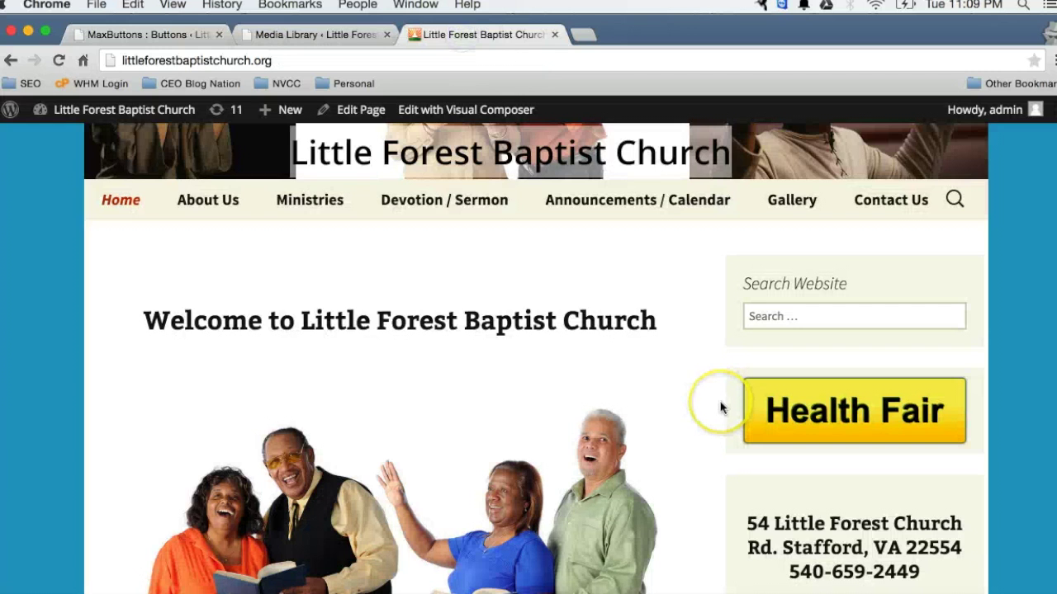
{"action": "scroll", "coordinate": [720, 407], "scroll_direction": "down", "scroll_amount": 10}
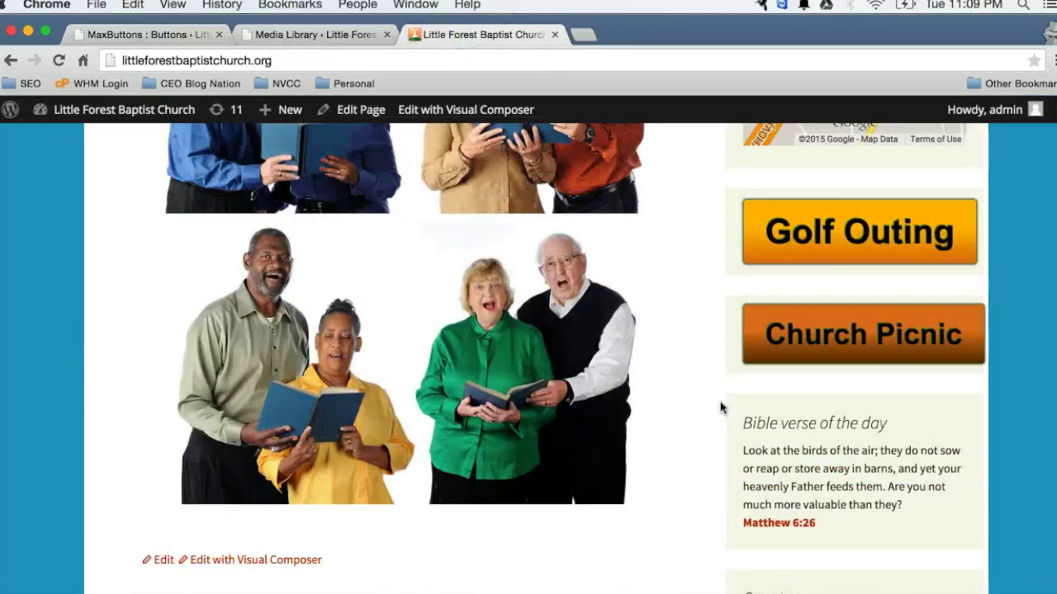
{"action": "scroll", "coordinate": [720, 407], "scroll_direction": "down", "scroll_amount": 5}
{"action": "scroll", "coordinate": [719, 405], "scroll_direction": "up", "scroll_amount": 15}
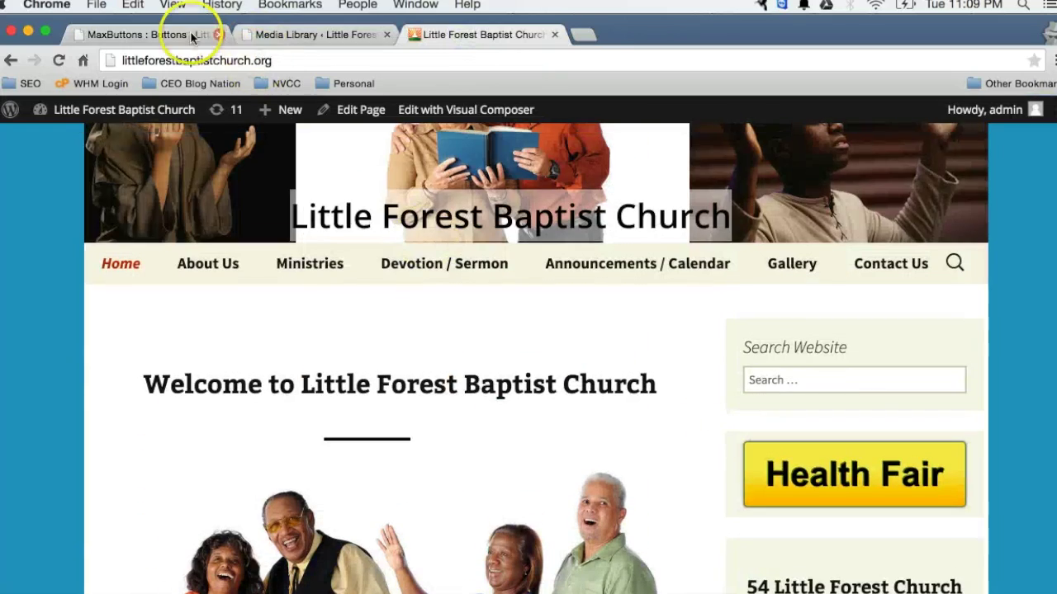
Go to the site's Widgets page and expand the custom sidebar named sidebar
{"action": "left_click", "coordinate": [192, 37]}
{"action": "scroll", "coordinate": [147, 368], "scroll_direction": "up", "scroll_amount": 8}
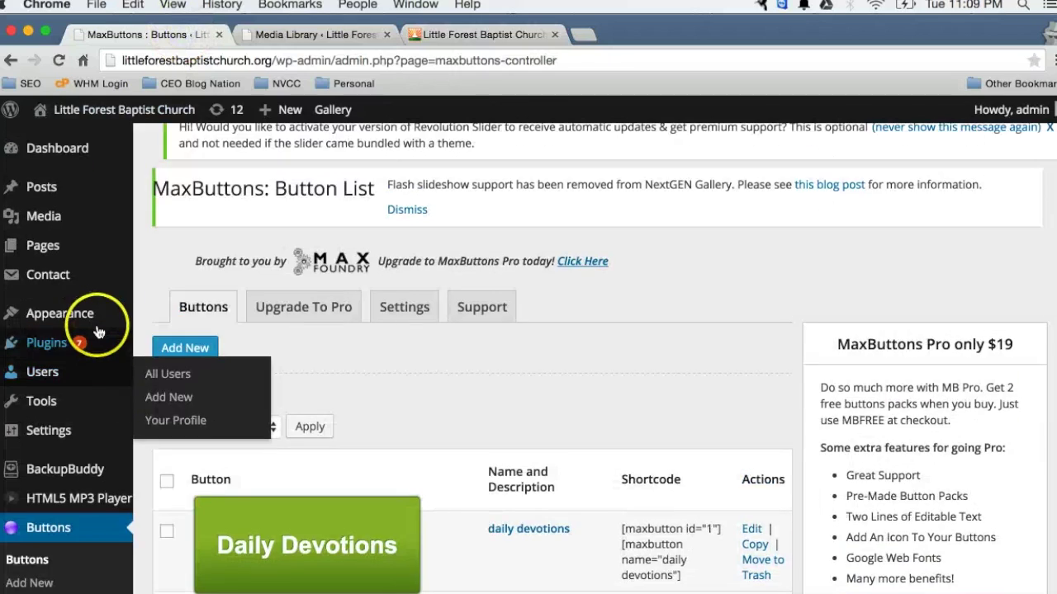
{"action": "mouse_move", "coordinate": [30, 313]}
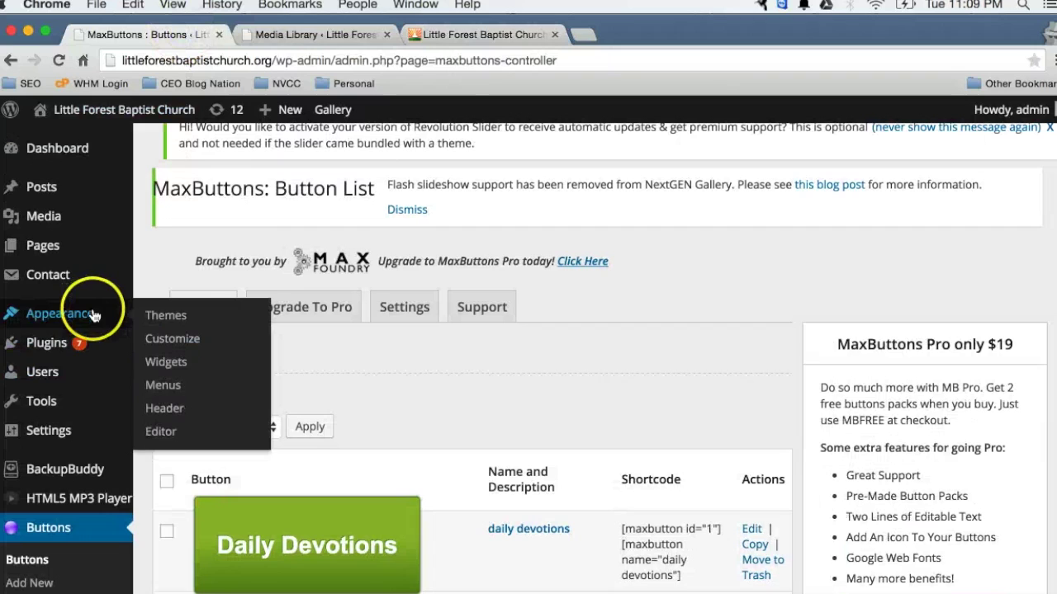
{"action": "left_click", "coordinate": [199, 370]}
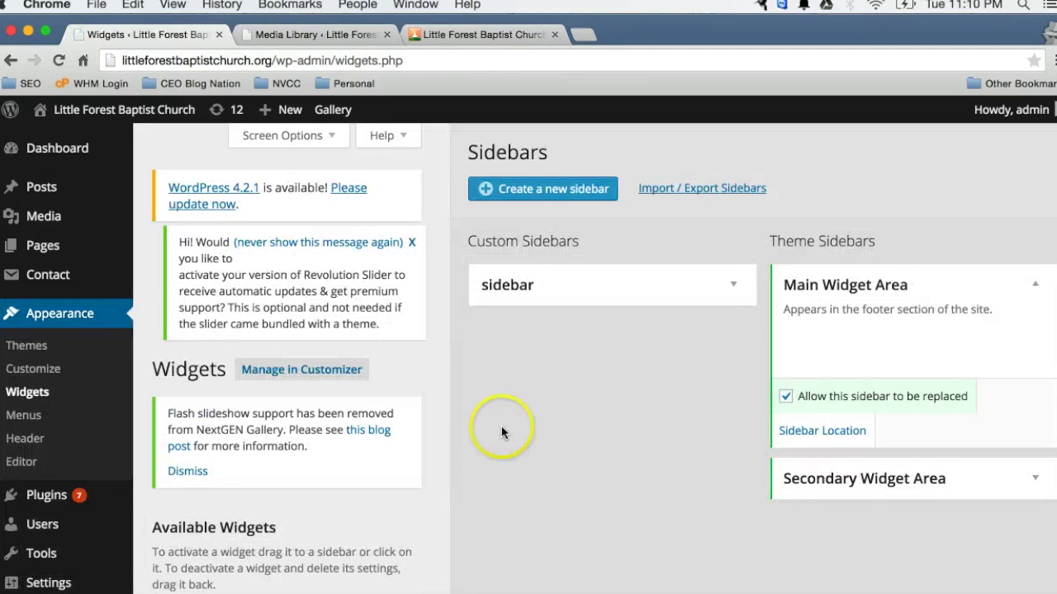
{"action": "scroll", "coordinate": [524, 358], "scroll_direction": "down", "scroll_amount": 3}
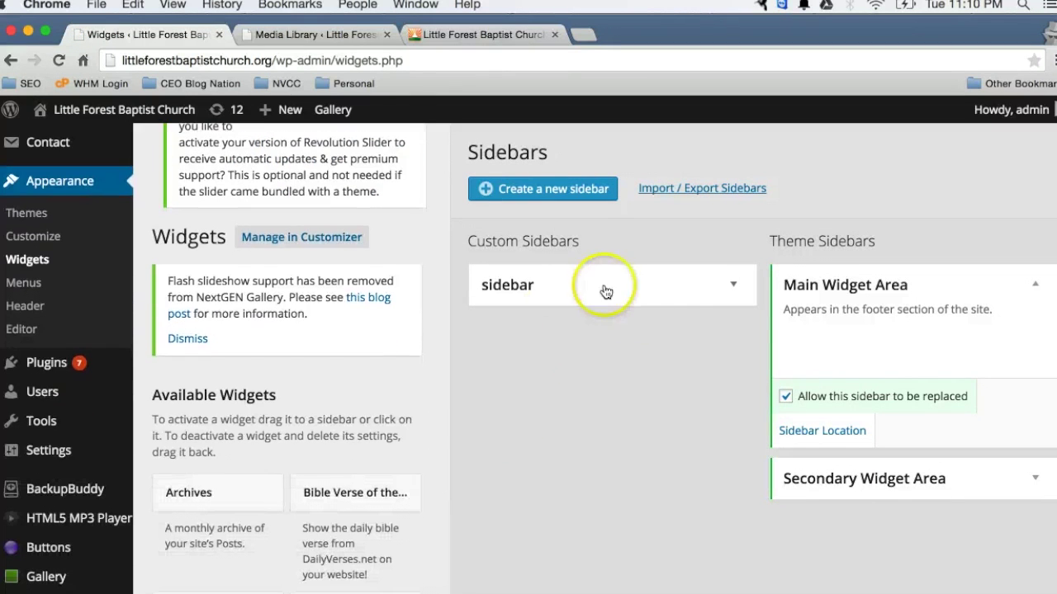
{"action": "left_click", "coordinate": [677, 291]}
{"action": "scroll", "coordinate": [274, 436], "scroll_direction": "down", "scroll_amount": 5}
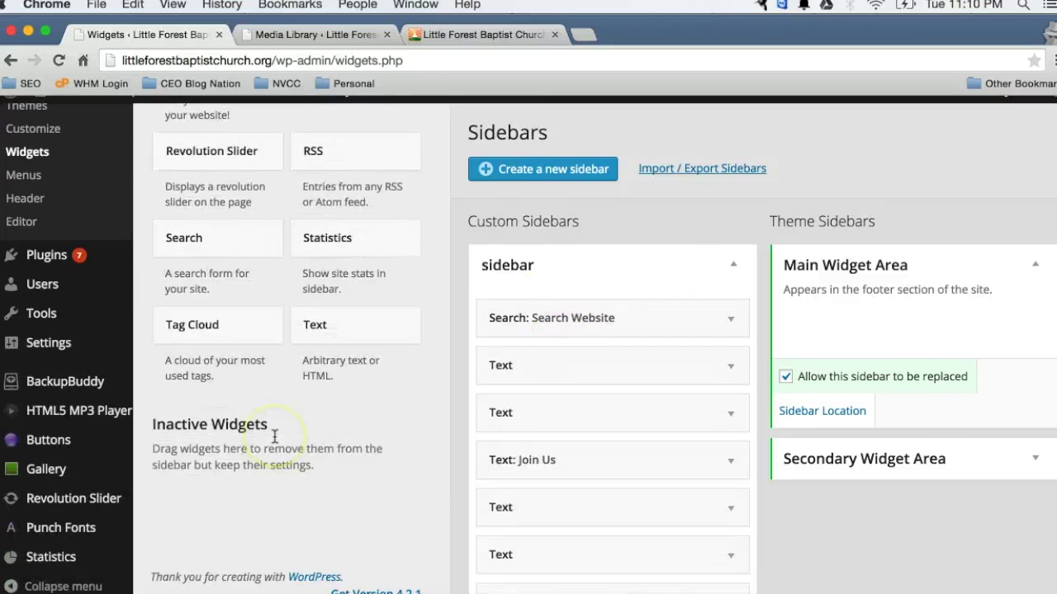
Add a Text widget above the search widget in the custom sidebar, paste [maxbutton id="6"] into it, save it and collapse it
{"action": "left_click_drag", "start_coordinate": [351, 344], "coordinate": [604, 334]}
{"action": "left_click", "coordinate": [565, 455]}
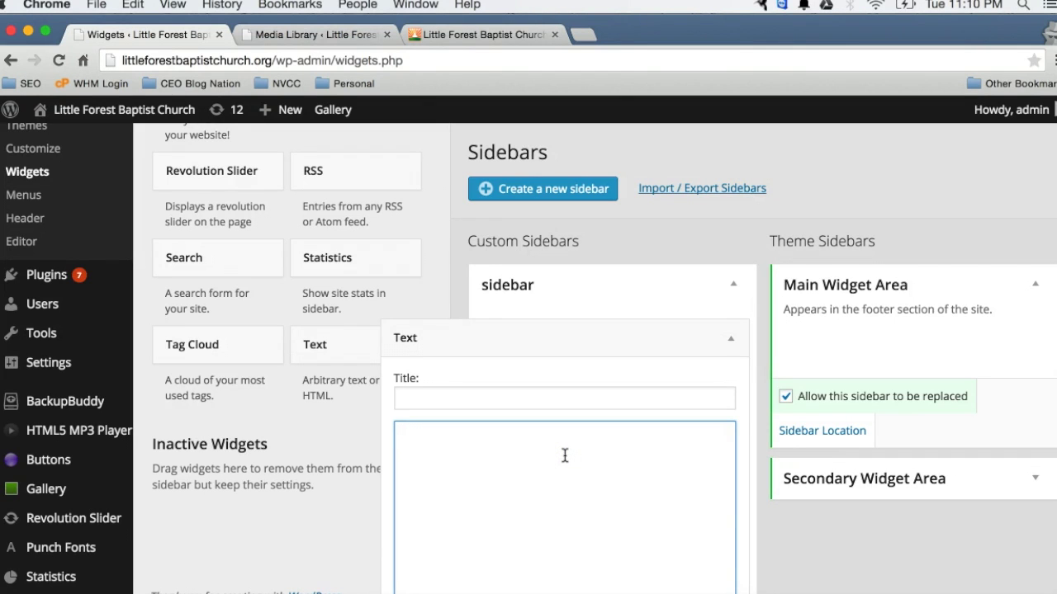
{"action": "right_click", "coordinate": [565, 456]}
{"action": "left_click", "coordinate": [624, 491]}
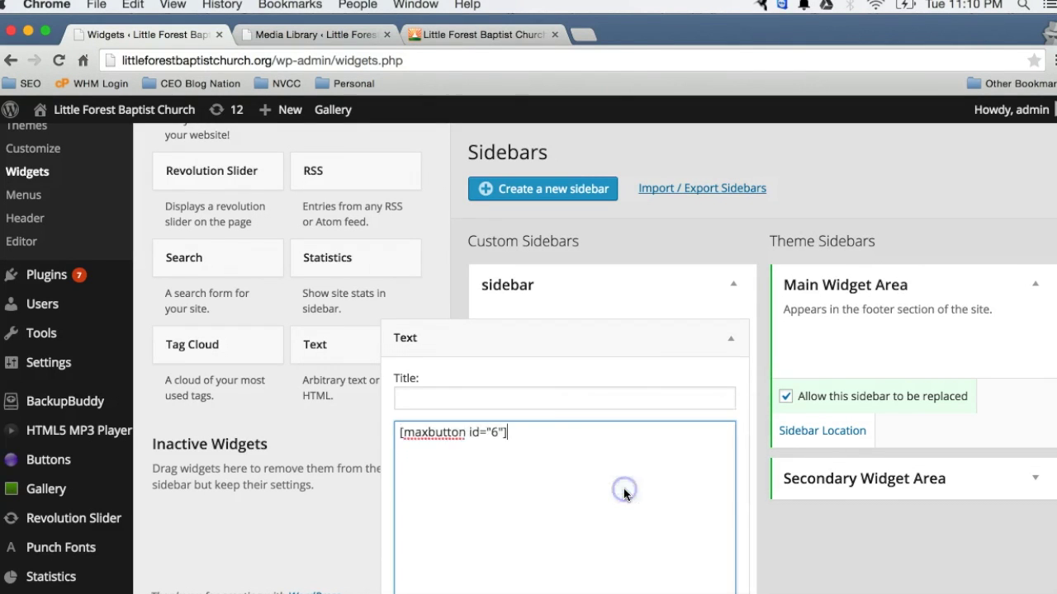
{"action": "scroll", "coordinate": [623, 494], "scroll_direction": "down", "scroll_amount": 3}
{"action": "left_click", "coordinate": [663, 507]}
{"action": "left_click", "coordinate": [715, 569]}
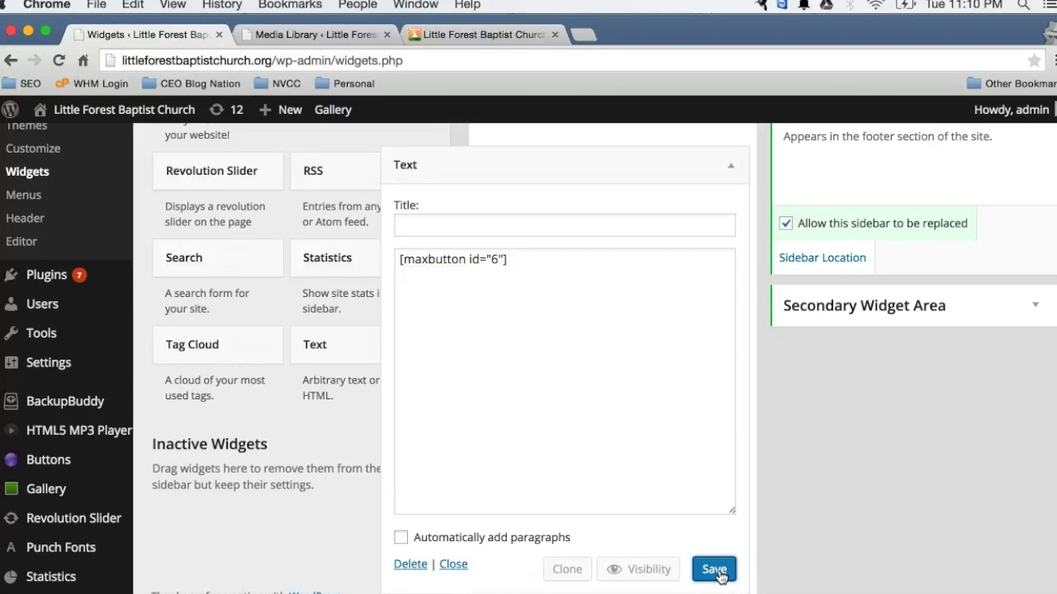
{"action": "left_click", "coordinate": [733, 162]}
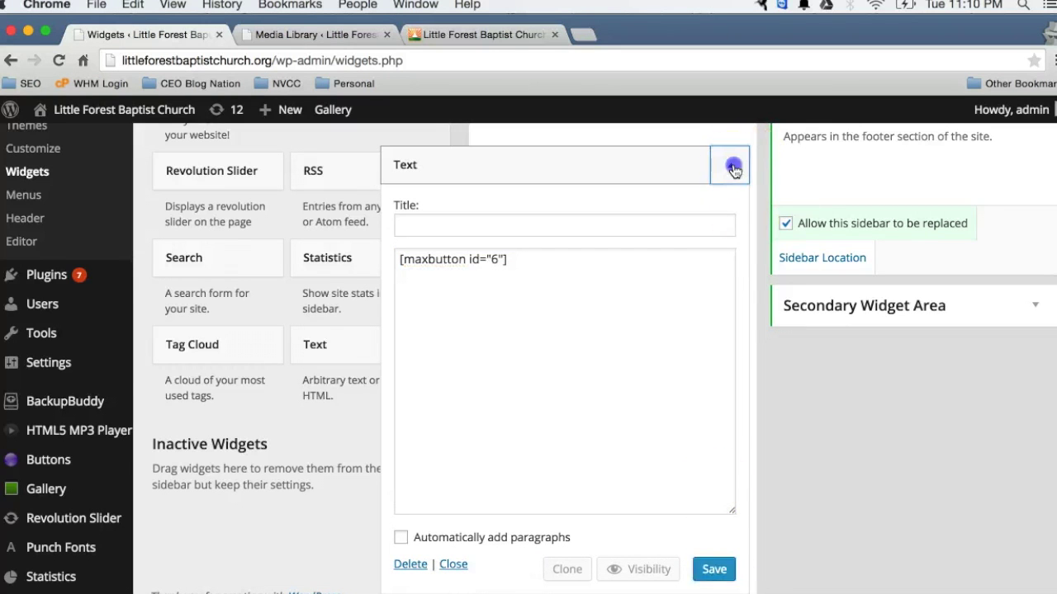
Reload the church's home page, follow the new Test button's link in the sidebar, and return to the home page
{"action": "left_click", "coordinate": [464, 33]}
{"action": "right_click", "coordinate": [79, 338]}
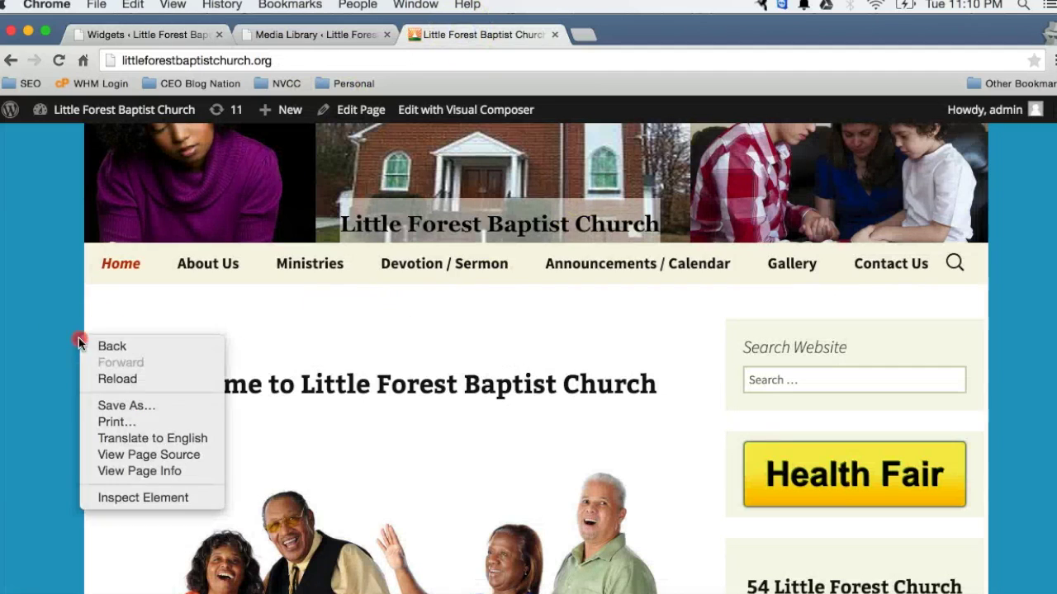
{"action": "left_click", "coordinate": [116, 379]}
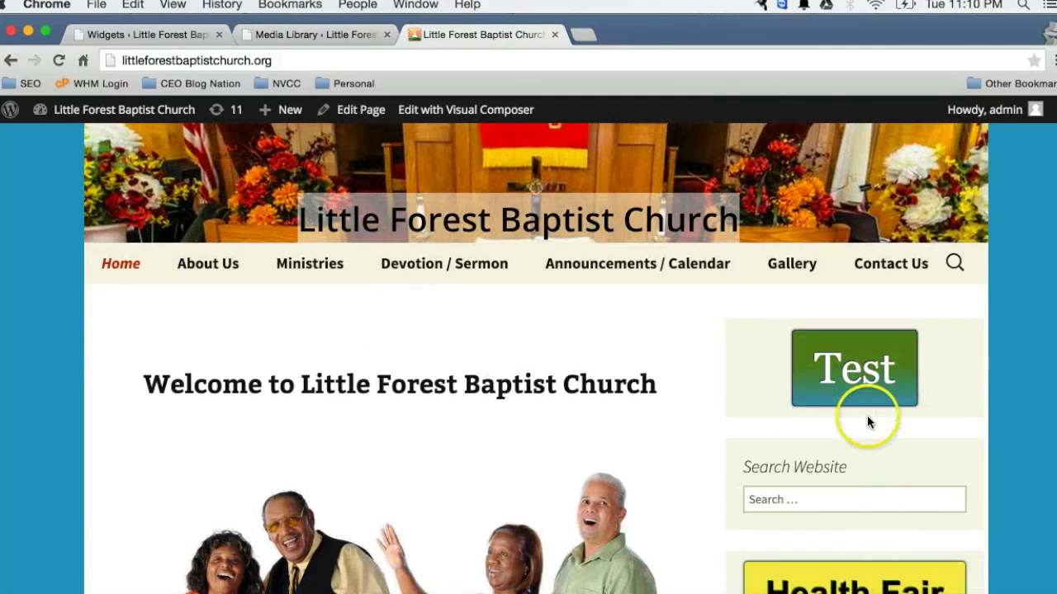
{"action": "left_click", "coordinate": [146, 34]}
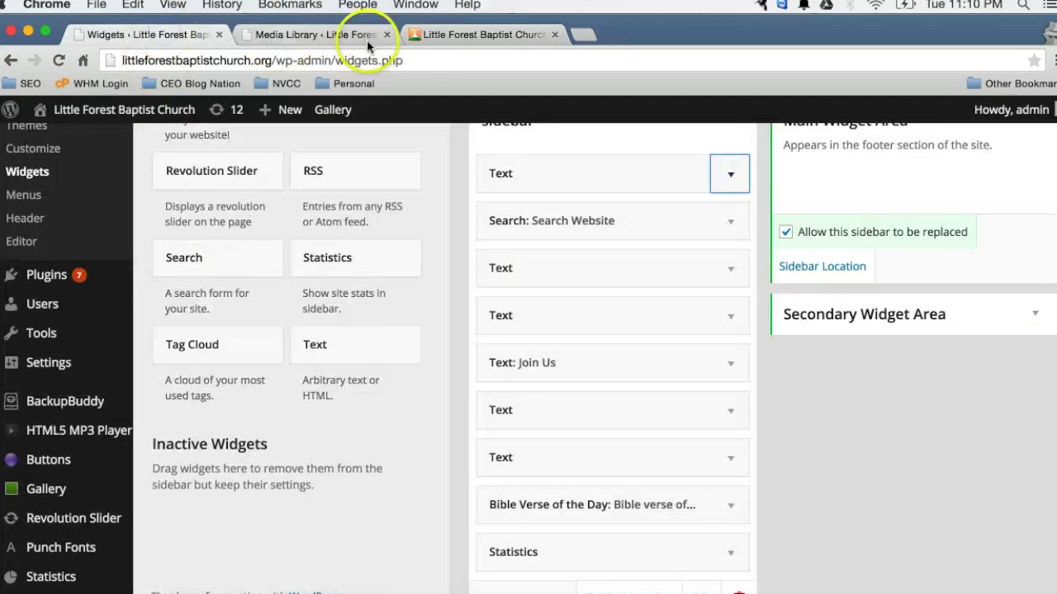
{"action": "left_click", "coordinate": [444, 38]}
{"action": "left_click", "coordinate": [831, 366]}
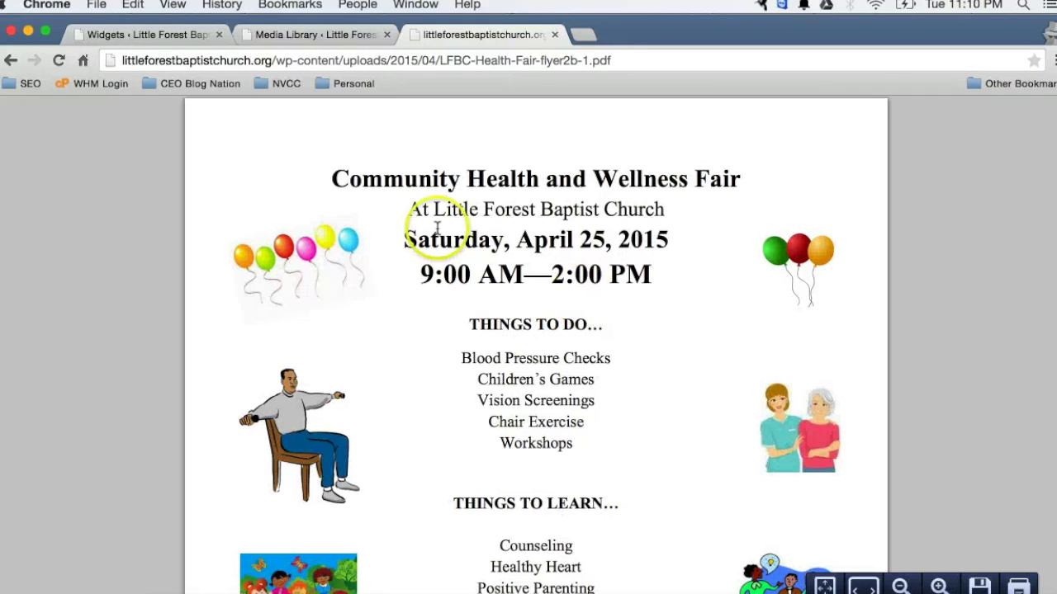
{"action": "left_click", "coordinate": [10, 60]}
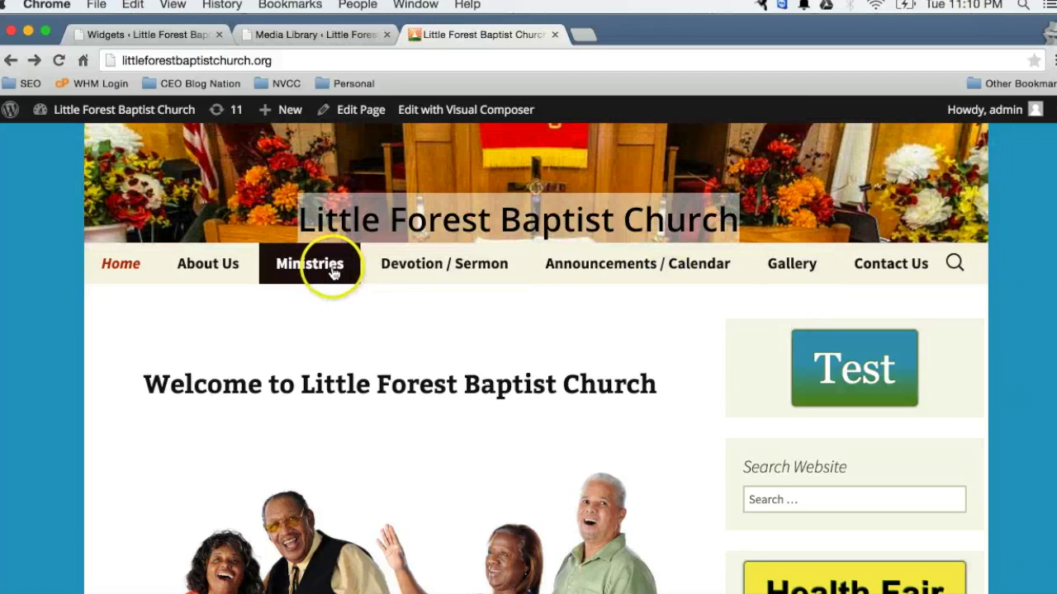
Copy the link address of the site's About Us page and open the Test button for editing in MaxButtons
{"action": "right_click", "coordinate": [237, 268]}
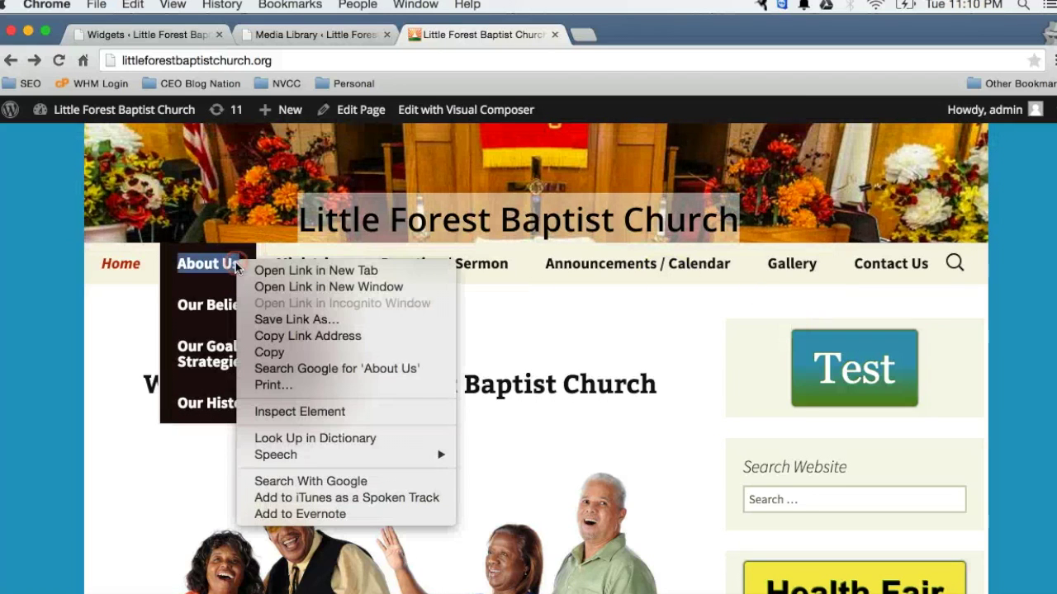
{"action": "left_click", "coordinate": [306, 335]}
{"action": "left_click", "coordinate": [174, 35]}
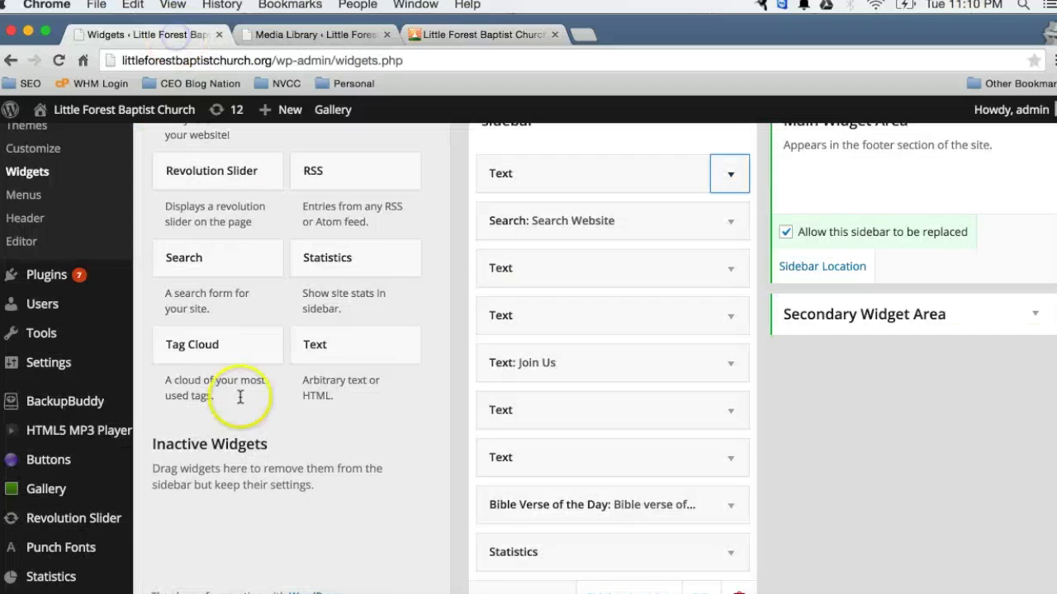
{"action": "mouse_move", "coordinate": [90, 460]}
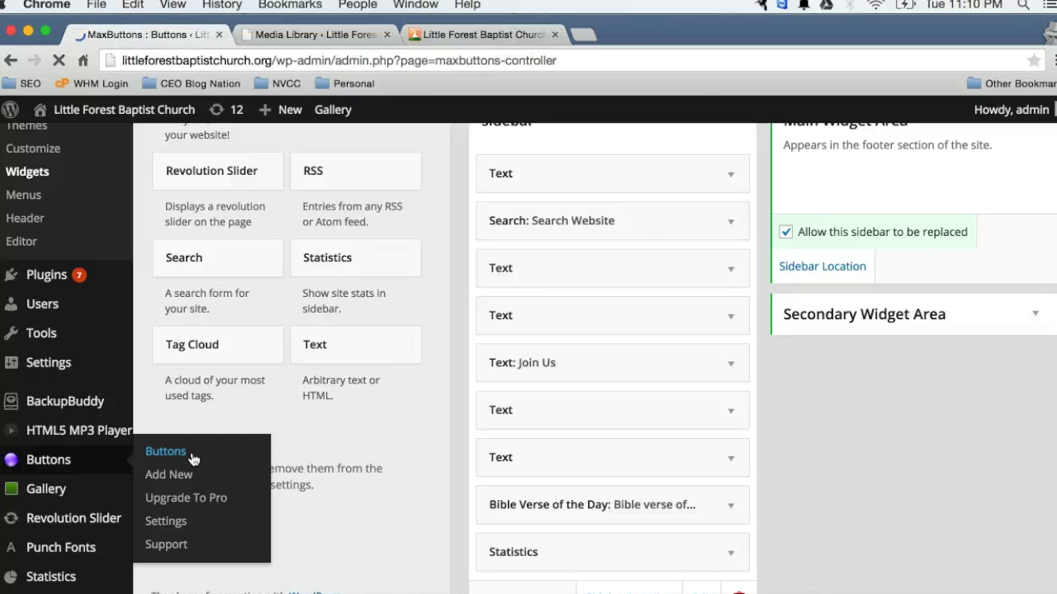
{"action": "scroll", "coordinate": [468, 382], "scroll_direction": "down", "scroll_amount": 10}
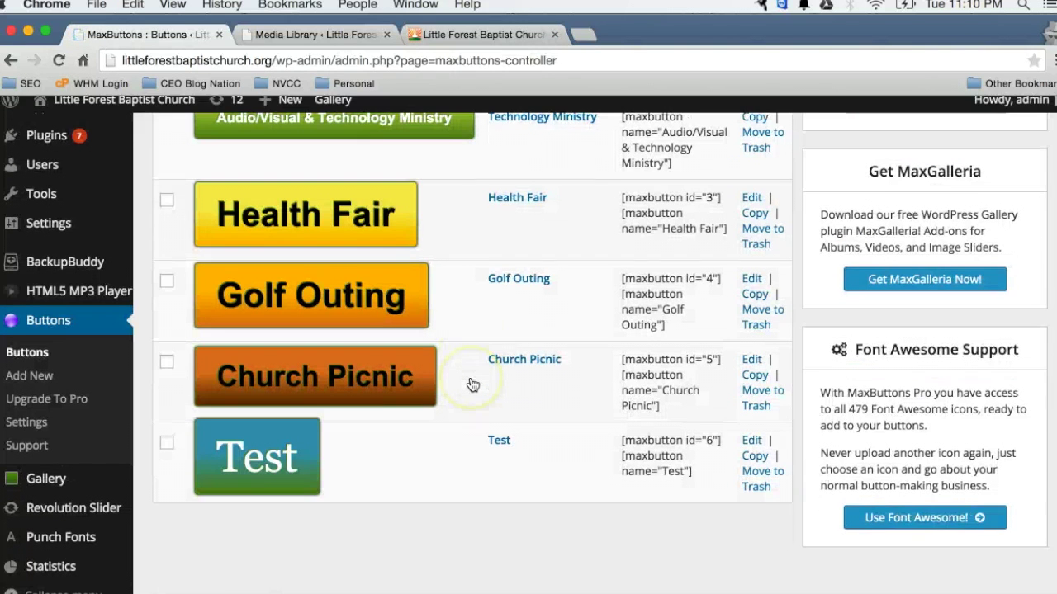
{"action": "left_click", "coordinate": [754, 453]}
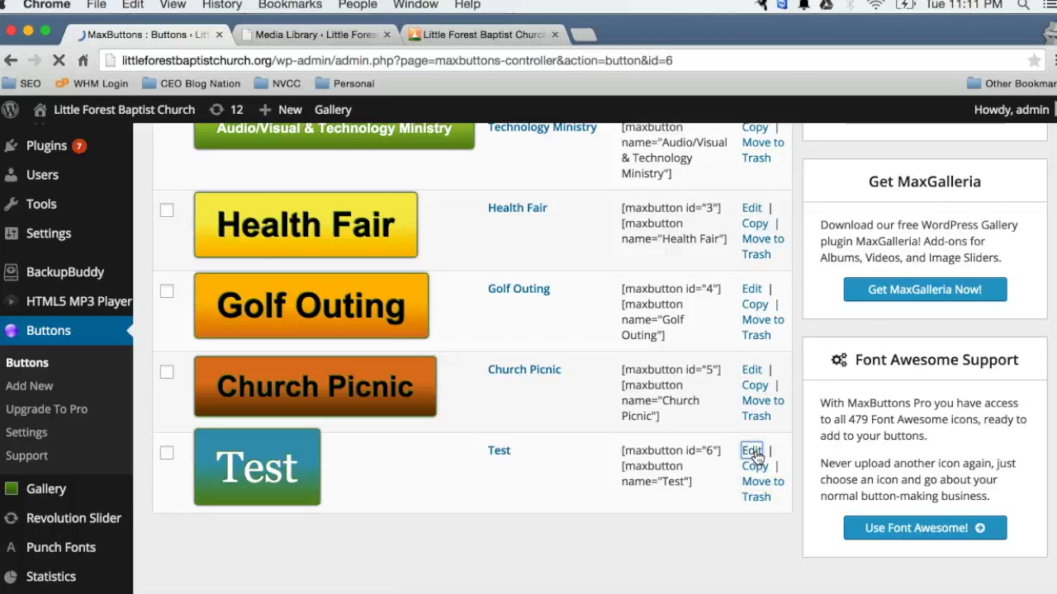
{"action": "scroll", "coordinate": [460, 394], "scroll_direction": "down", "scroll_amount": 3}
{"action": "scroll", "coordinate": [459, 394], "scroll_direction": "down", "scroll_amount": 1}
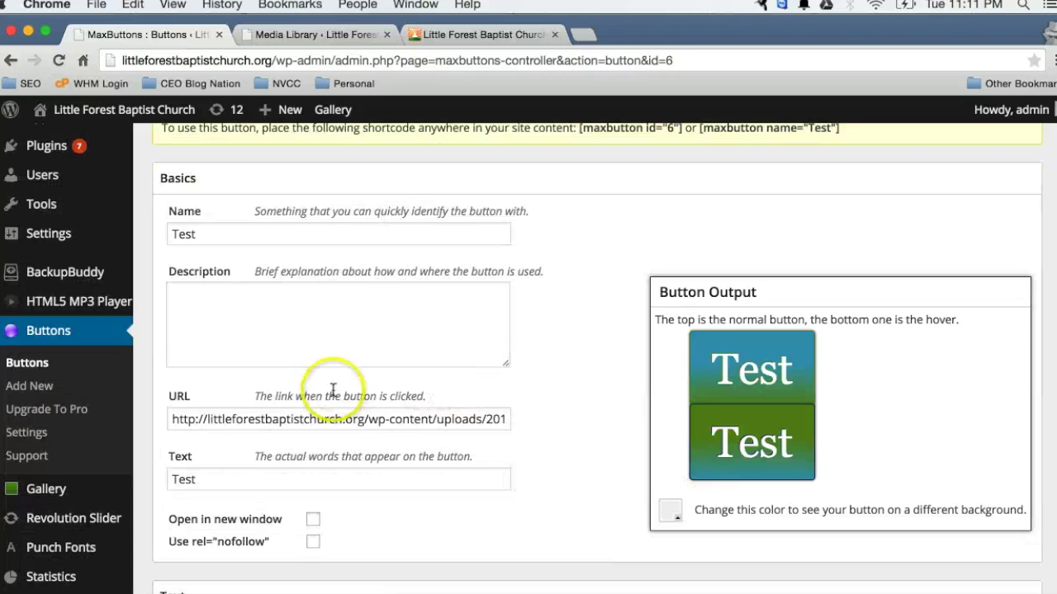
{"action": "left_click_drag", "start_coordinate": [173, 418], "coordinate": [545, 440]}
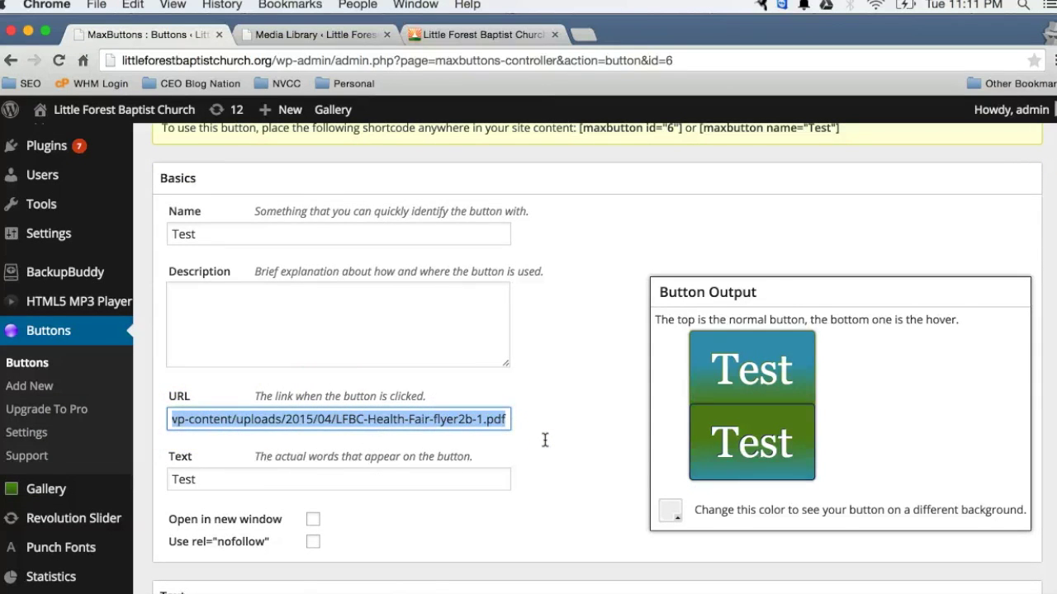
{"action": "key", "text": "BackSpace"}
{"action": "key", "text": "super+v"}
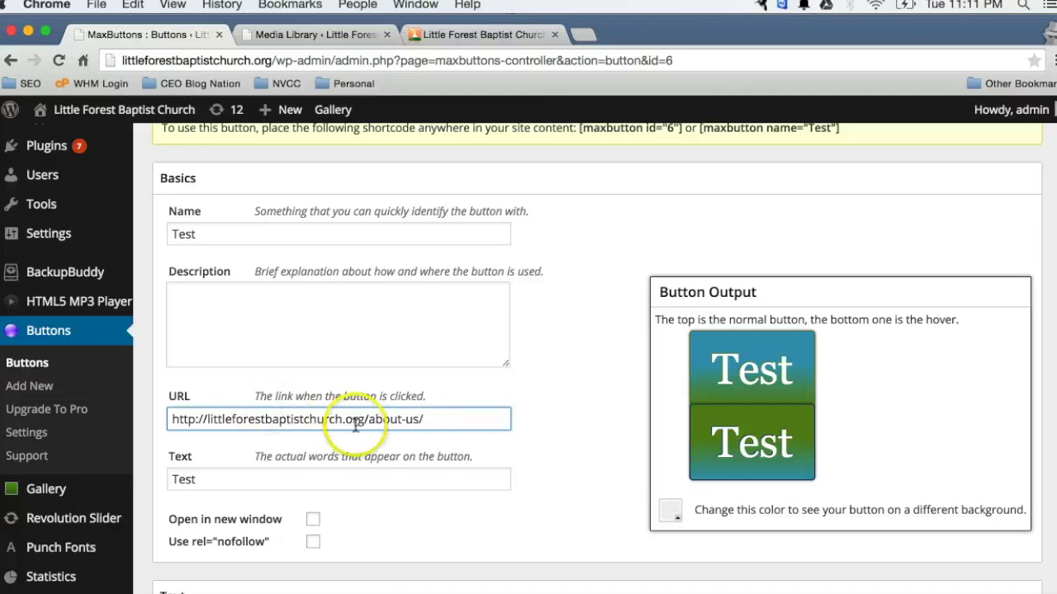
{"action": "scroll", "coordinate": [363, 415], "scroll_direction": "down", "scroll_amount": 5}
{"action": "scroll", "coordinate": [363, 415], "scroll_direction": "down", "scroll_amount": 7}
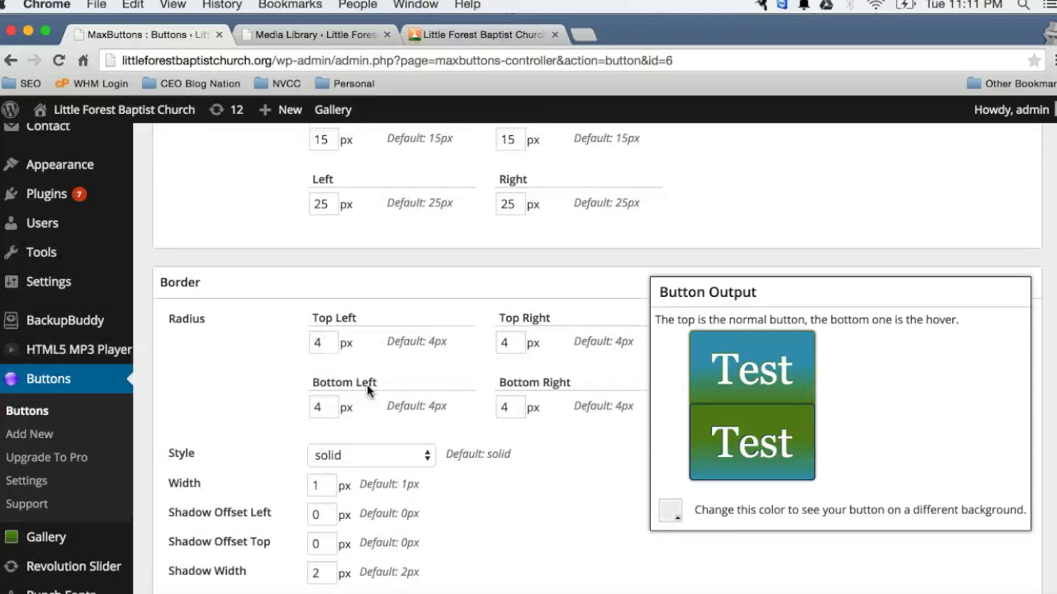
{"action": "scroll", "coordinate": [367, 383], "scroll_direction": "up", "scroll_amount": 15}
{"action": "left_click", "coordinate": [173, 424]}
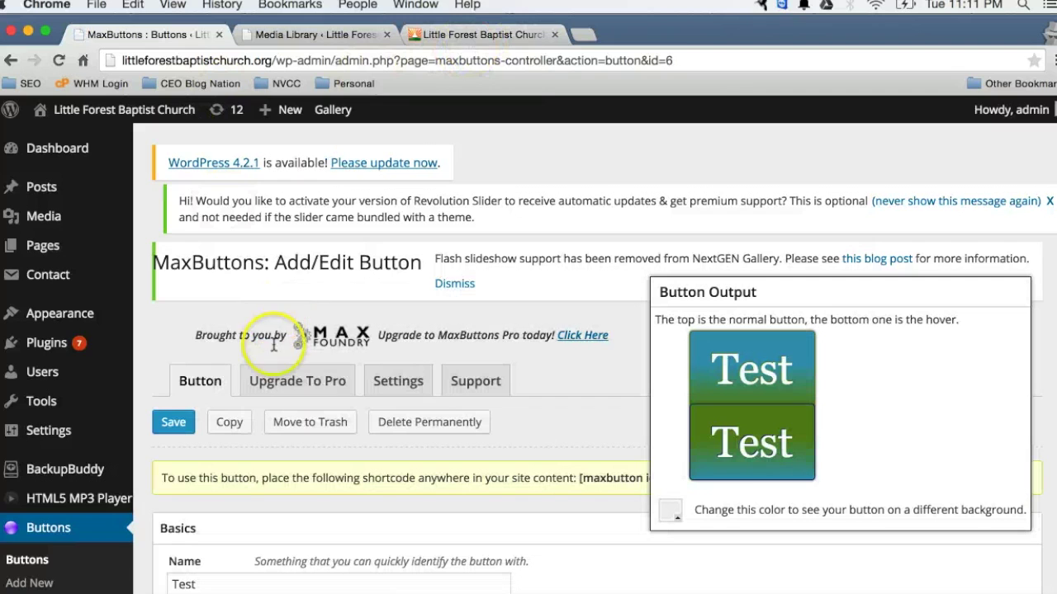
Return to the church's home page and reload it to check the Test button with its new link
{"action": "left_click", "coordinate": [483, 35]}
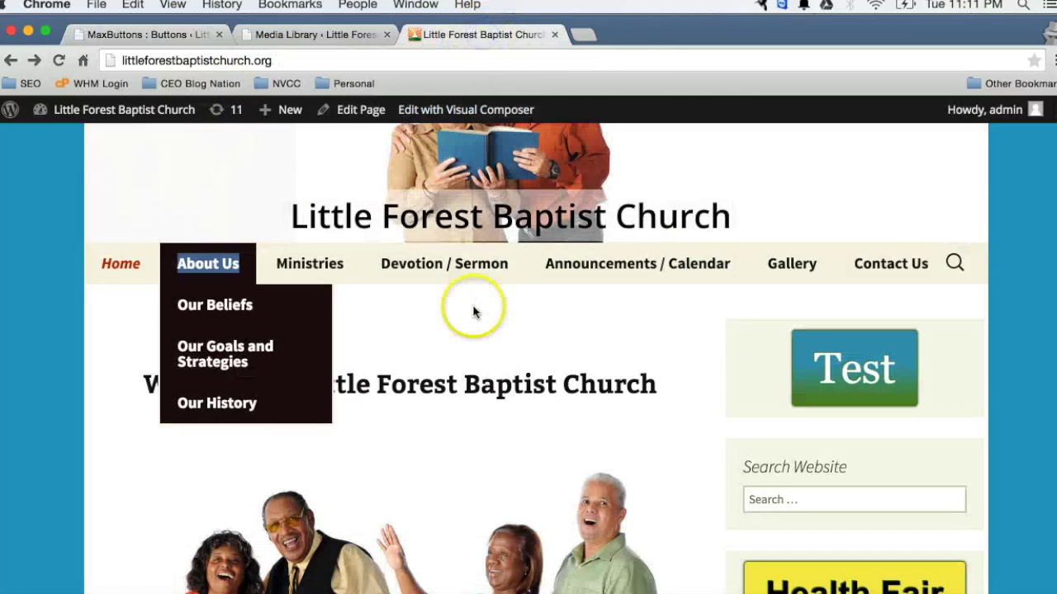
{"action": "right_click", "coordinate": [56, 329]}
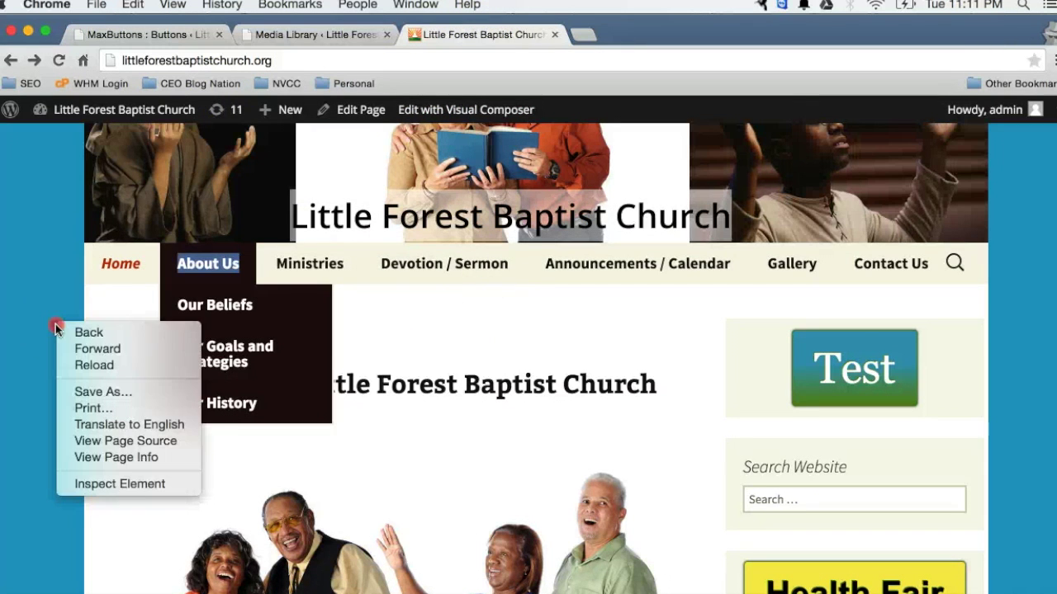
{"action": "left_click", "coordinate": [96, 365]}
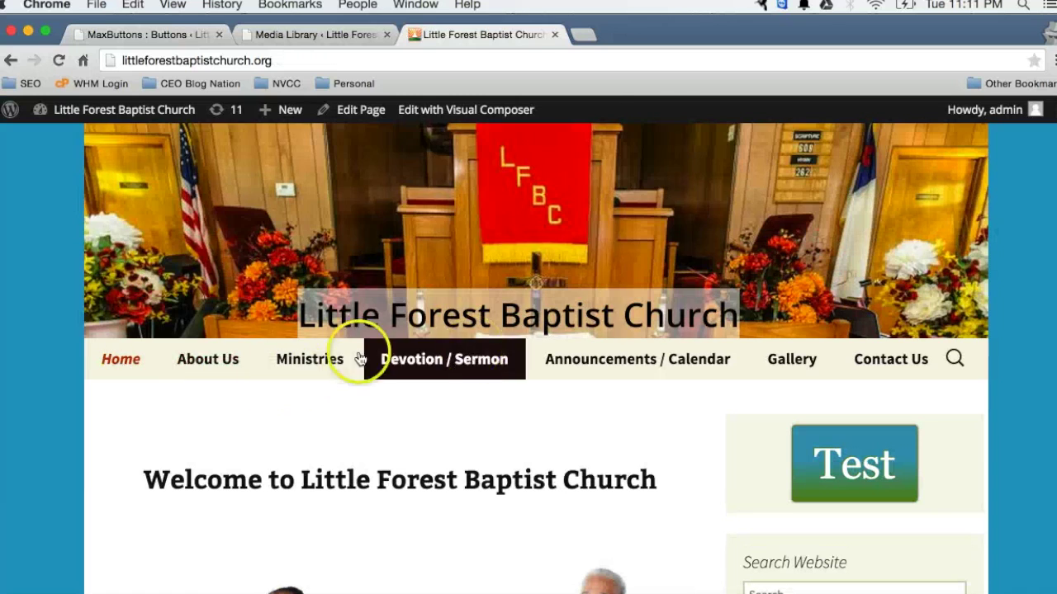
Go to the site's About Us page and open it in the WordPress page editor
{"action": "mouse_move", "coordinate": [225, 352]}
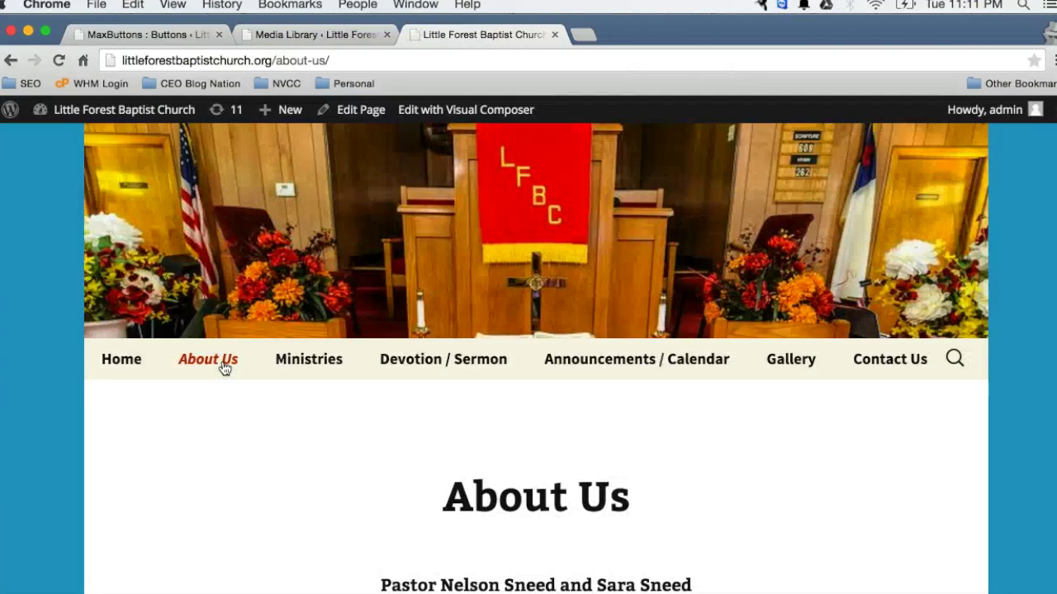
{"action": "left_click", "coordinate": [316, 467]}
{"action": "left_click", "coordinate": [259, 170]}
{"action": "scroll", "coordinate": [260, 175], "scroll_direction": "down", "scroll_amount": 3}
{"action": "scroll", "coordinate": [260, 178], "scroll_direction": "down", "scroll_amount": 8}
{"action": "left_click", "coordinate": [338, 112]}
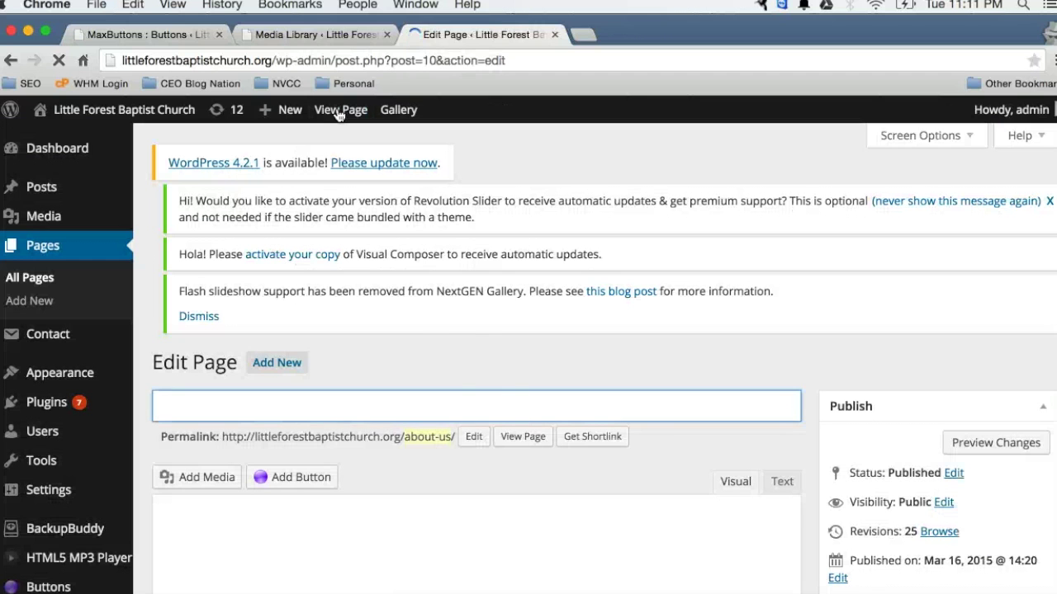
Look over the About Us page's rows and text blocks in Visual Composer
{"action": "left_click", "coordinate": [483, 417]}
{"action": "scroll", "coordinate": [483, 417], "scroll_direction": "down", "scroll_amount": 2}
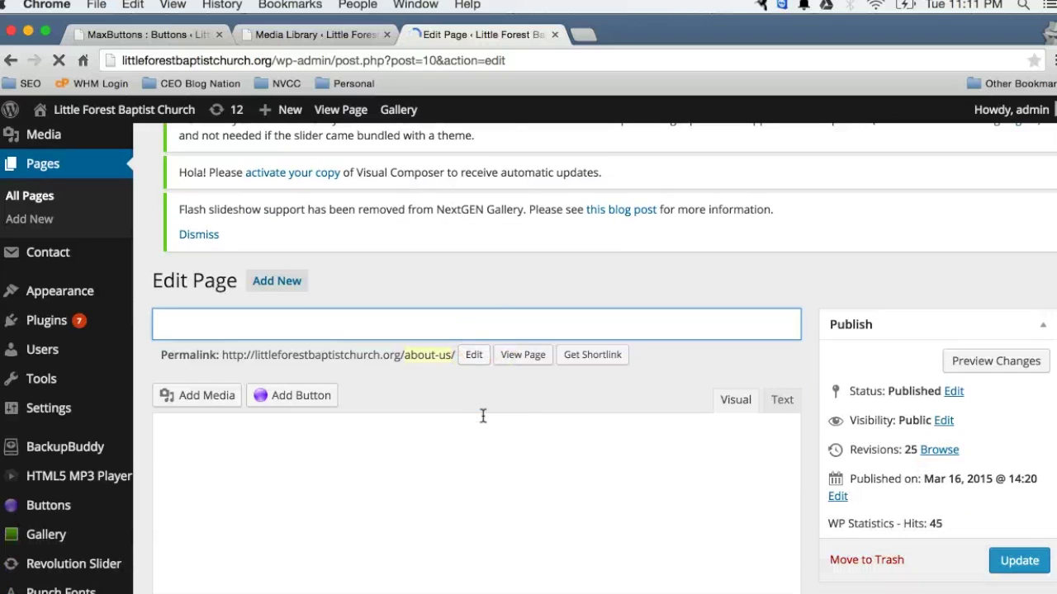
{"action": "scroll", "coordinate": [483, 417], "scroll_direction": "down", "scroll_amount": 5}
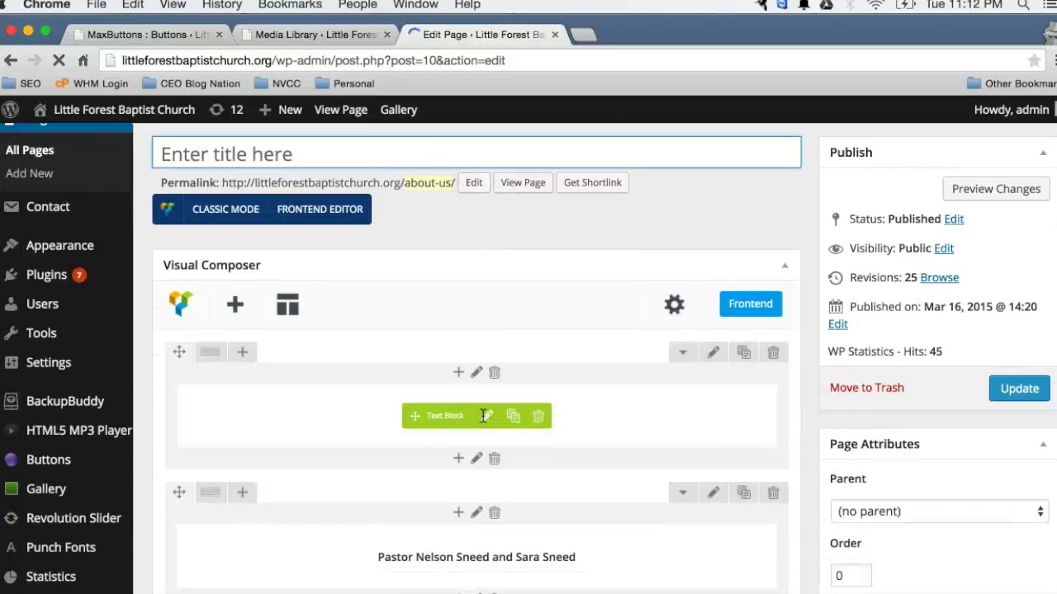
{"action": "scroll", "coordinate": [483, 417], "scroll_direction": "down", "scroll_amount": 10}
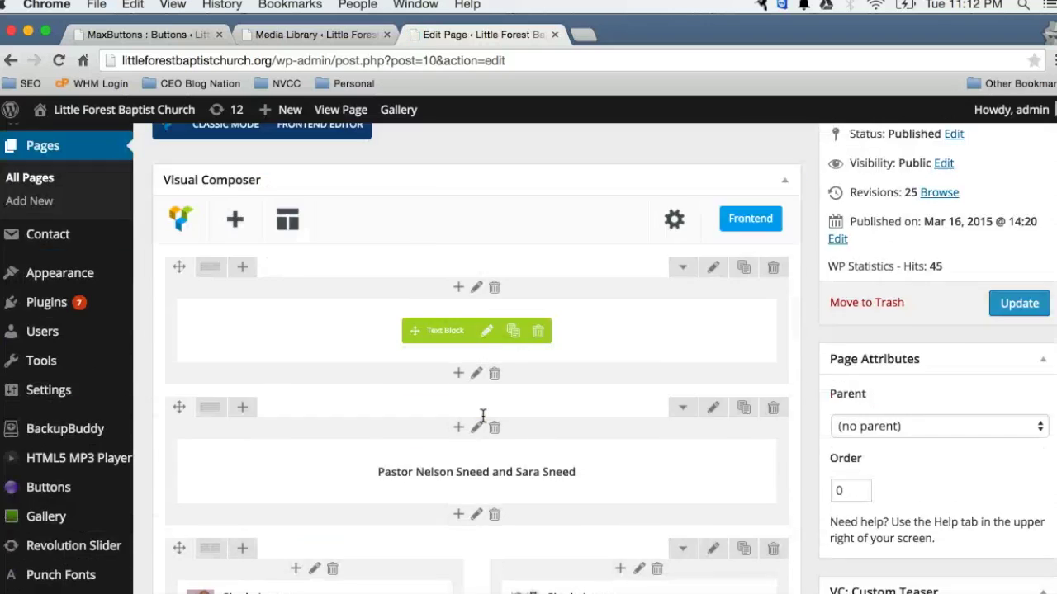
{"action": "scroll", "coordinate": [483, 417], "scroll_direction": "up", "scroll_amount": 2}
{"action": "scroll", "coordinate": [483, 417], "scroll_direction": "down", "scroll_amount": 6}
{"action": "scroll", "coordinate": [483, 417], "scroll_direction": "up", "scroll_amount": 14}
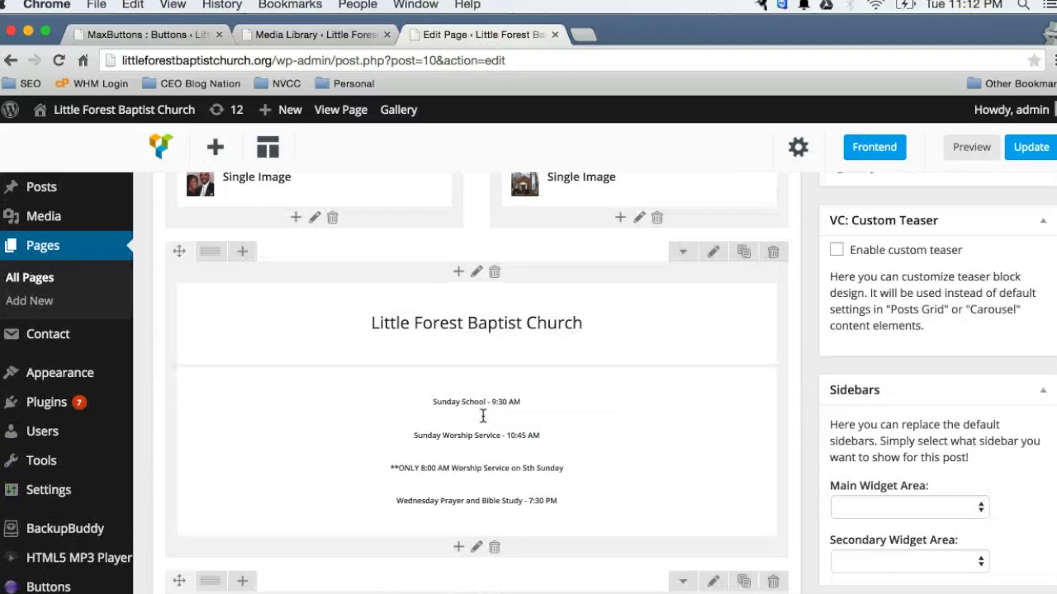
{"action": "scroll", "coordinate": [483, 416], "scroll_direction": "up", "scroll_amount": 5}
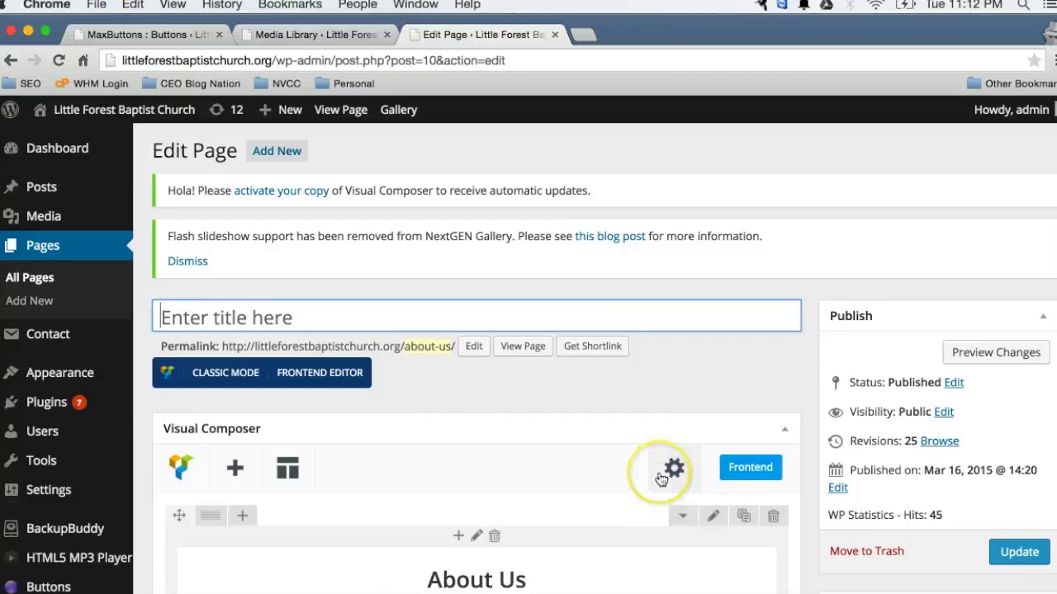
{"action": "scroll", "coordinate": [660, 479], "scroll_direction": "down", "scroll_amount": 3}
{"action": "scroll", "coordinate": [652, 462], "scroll_direction": "down", "scroll_amount": 2}
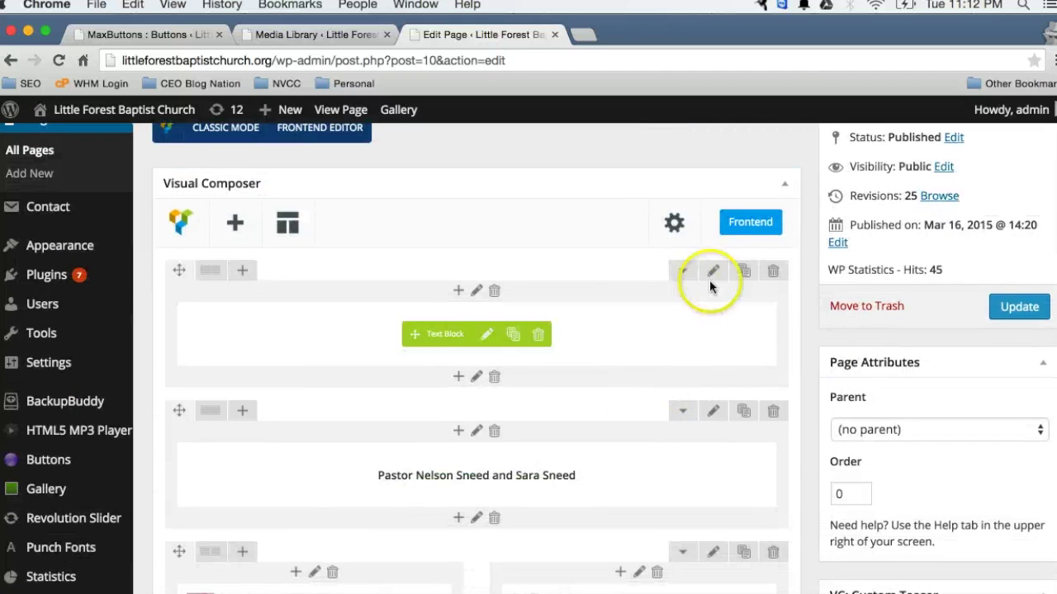
Open the text block beneath the About Us heading for editing in its HTML text mode
{"action": "left_click", "coordinate": [715, 414]}
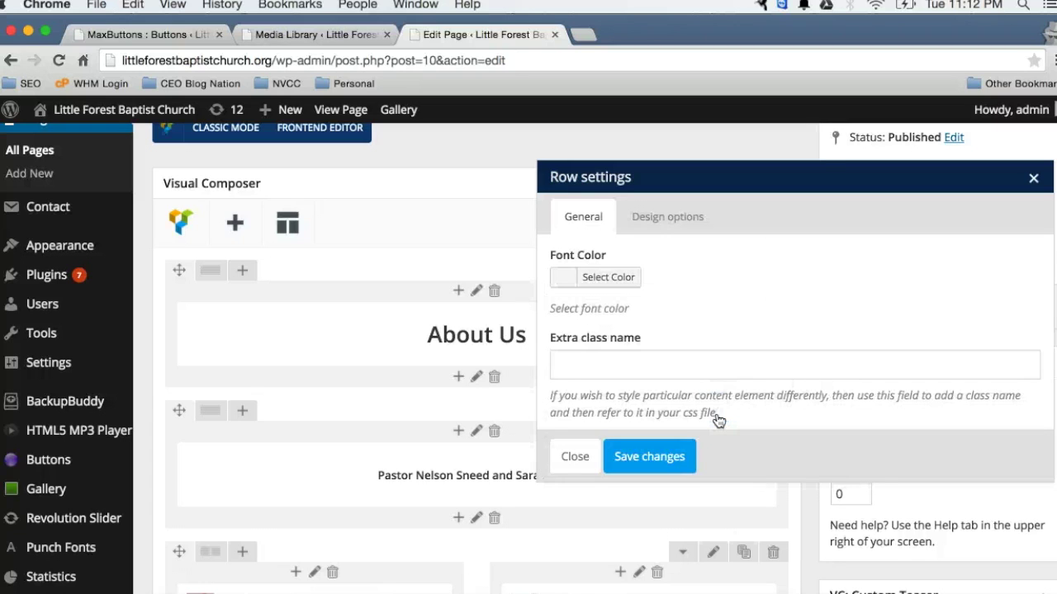
{"action": "left_click", "coordinate": [560, 458]}
{"action": "left_click", "coordinate": [486, 476]}
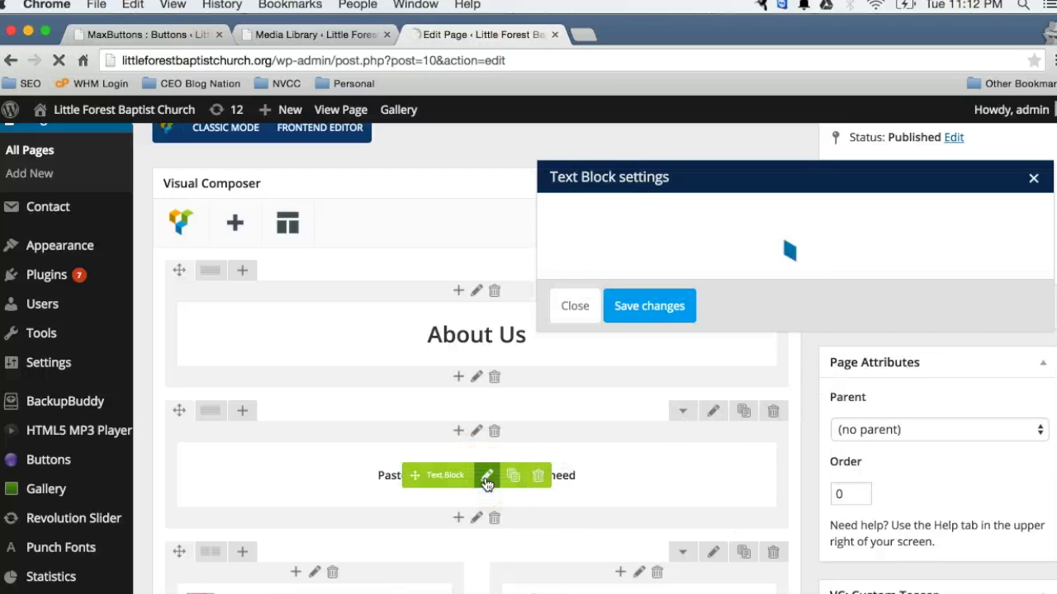
{"action": "left_click", "coordinate": [1022, 284]}
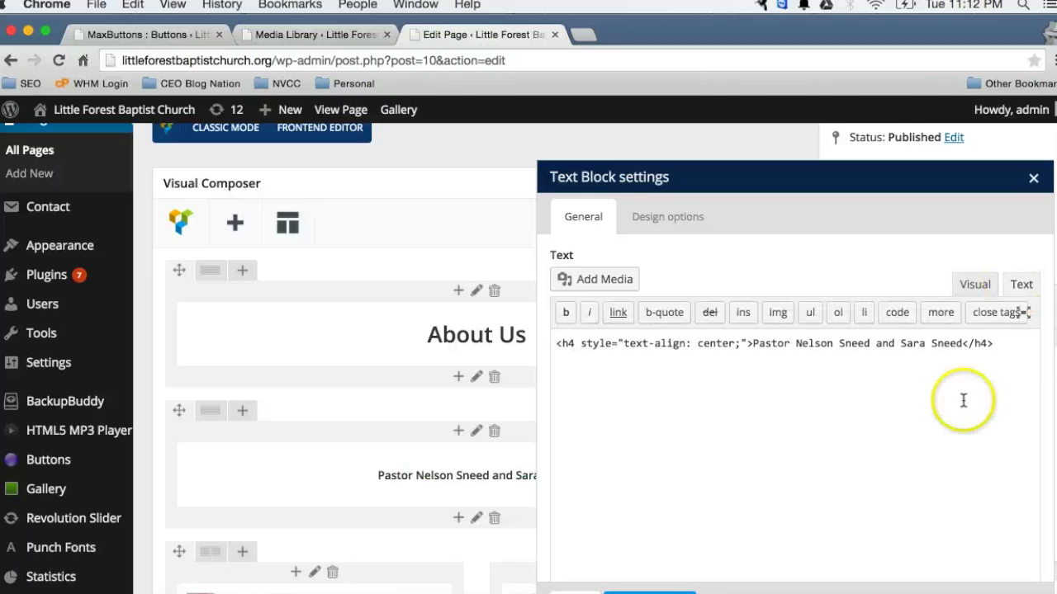
{"action": "left_click", "coordinate": [1018, 346]}
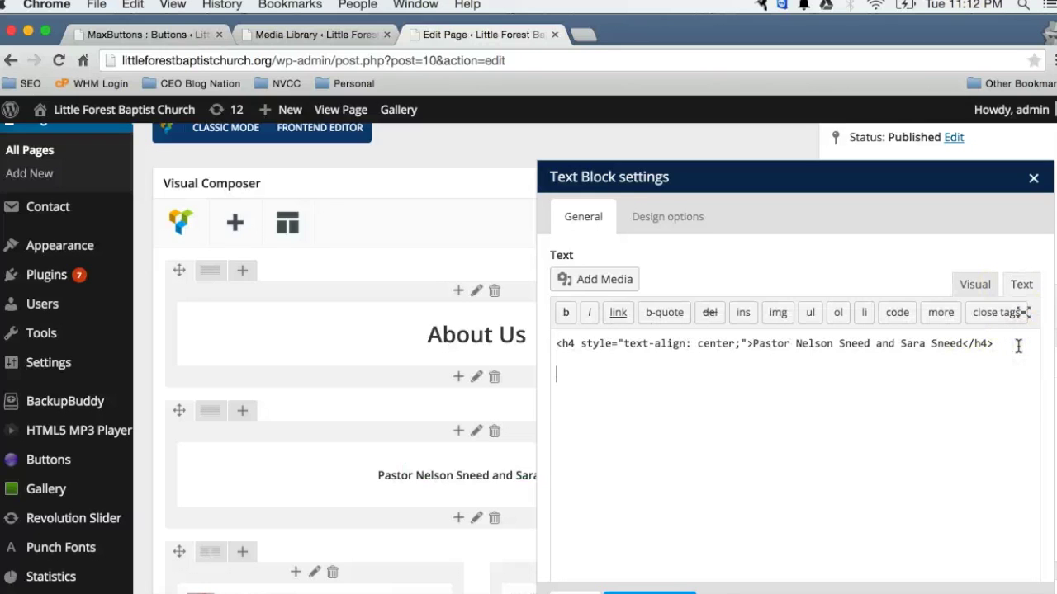
{"action": "key", "text": "Return"}
{"action": "key", "text": "Return"}
{"action": "type", "text": "http://littleforestbaptistchurch.org/about-us/"}
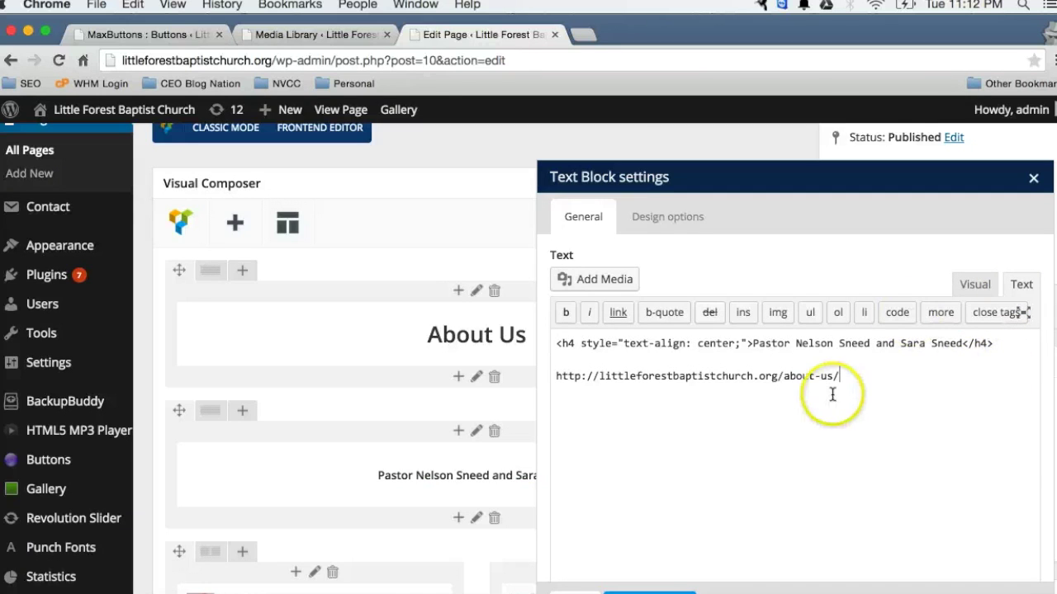
Copy the Test button's [maxbutton id="6"] shortcode from the MaxButtons button list
{"action": "left_click", "coordinate": [204, 34]}
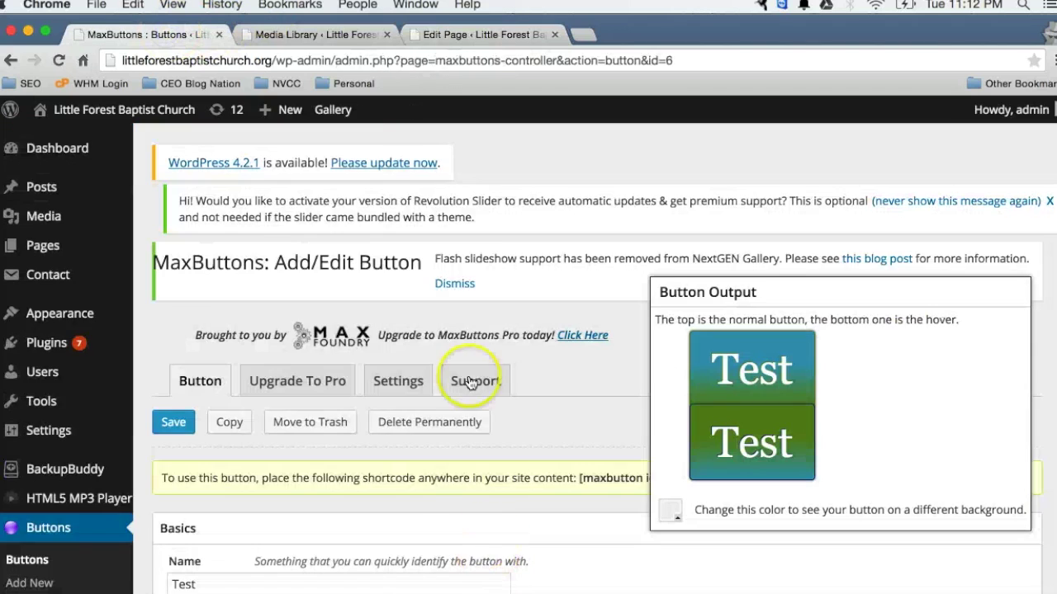
{"action": "scroll", "coordinate": [468, 377], "scroll_direction": "down", "scroll_amount": 5}
{"action": "scroll", "coordinate": [468, 377], "scroll_direction": "down", "scroll_amount": 6}
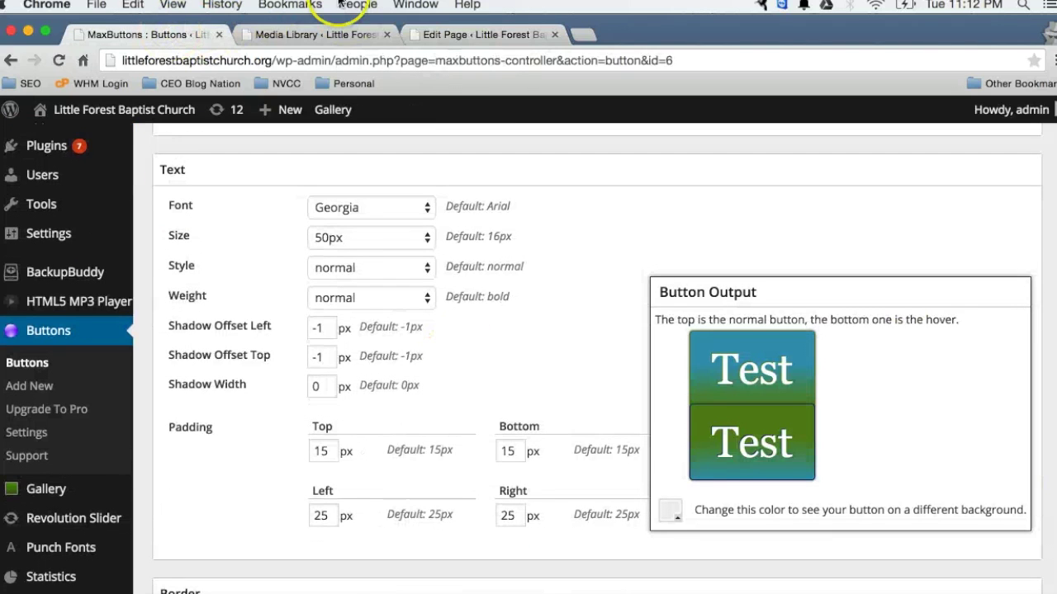
{"action": "left_click", "coordinate": [38, 365]}
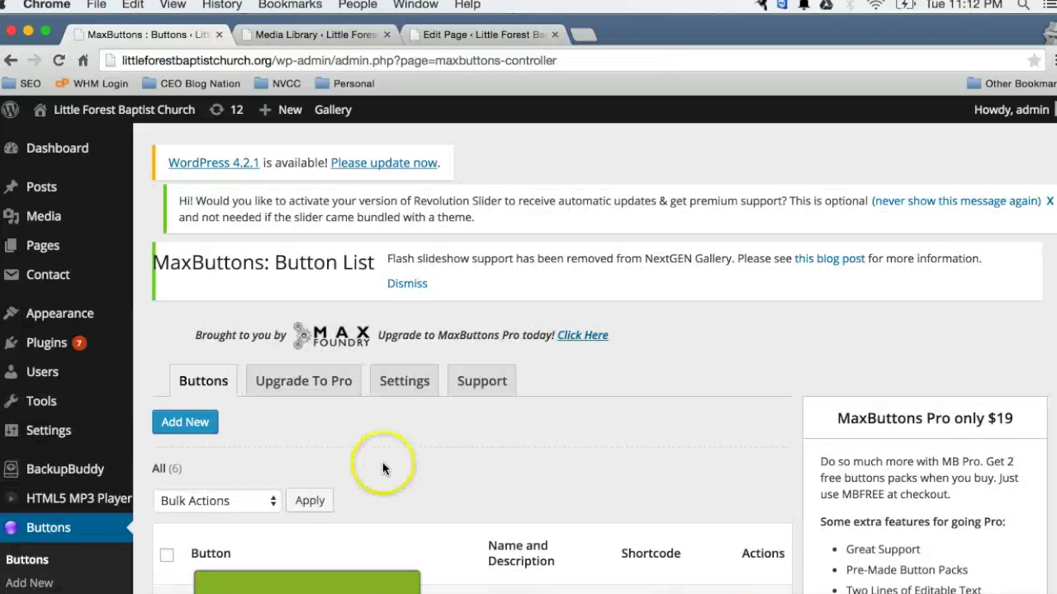
{"action": "scroll", "coordinate": [382, 465], "scroll_direction": "down", "scroll_amount": 3}
{"action": "scroll", "coordinate": [383, 467], "scroll_direction": "down", "scroll_amount": 3}
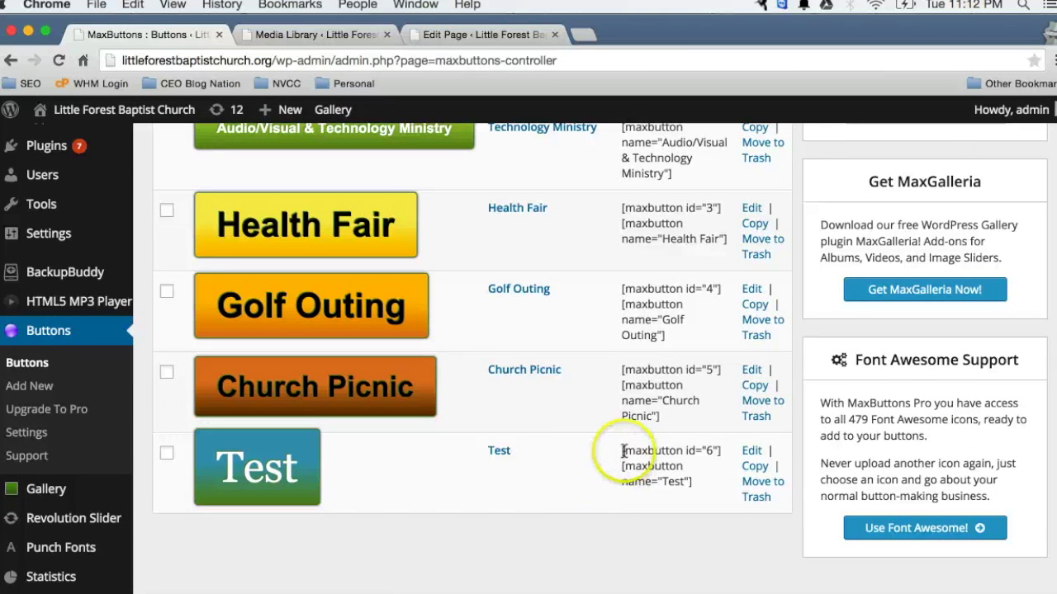
{"action": "left_click_drag", "start_coordinate": [621, 451], "coordinate": [720, 453]}
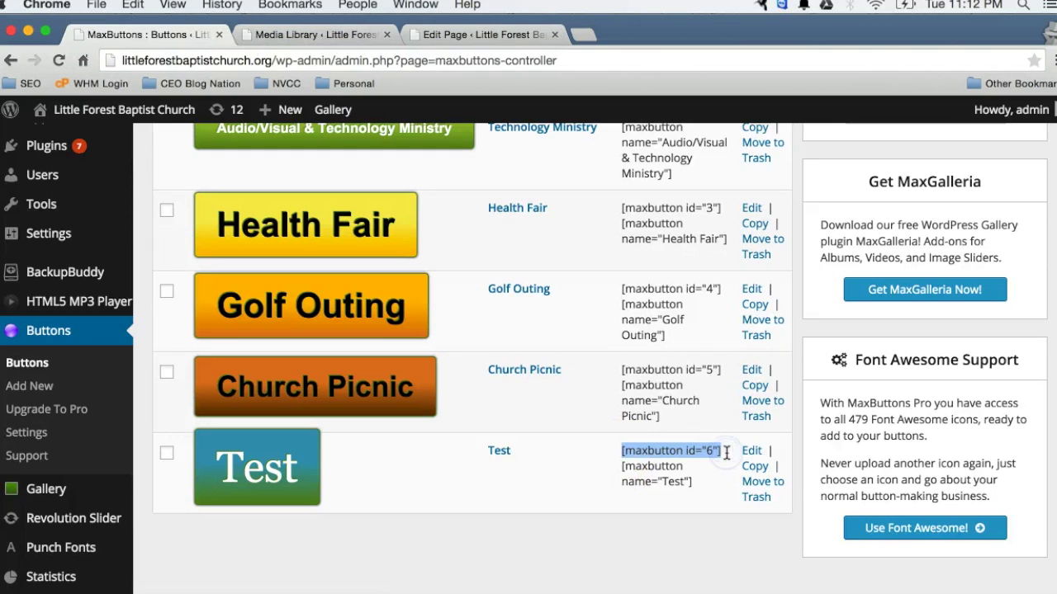
Replace the URL in the About Us text block with the shortcode [maxbutton id="6"] and save the block's changes
{"action": "left_click", "coordinate": [479, 31]}
{"action": "left_click_drag", "start_coordinate": [850, 378], "coordinate": [505, 373]}
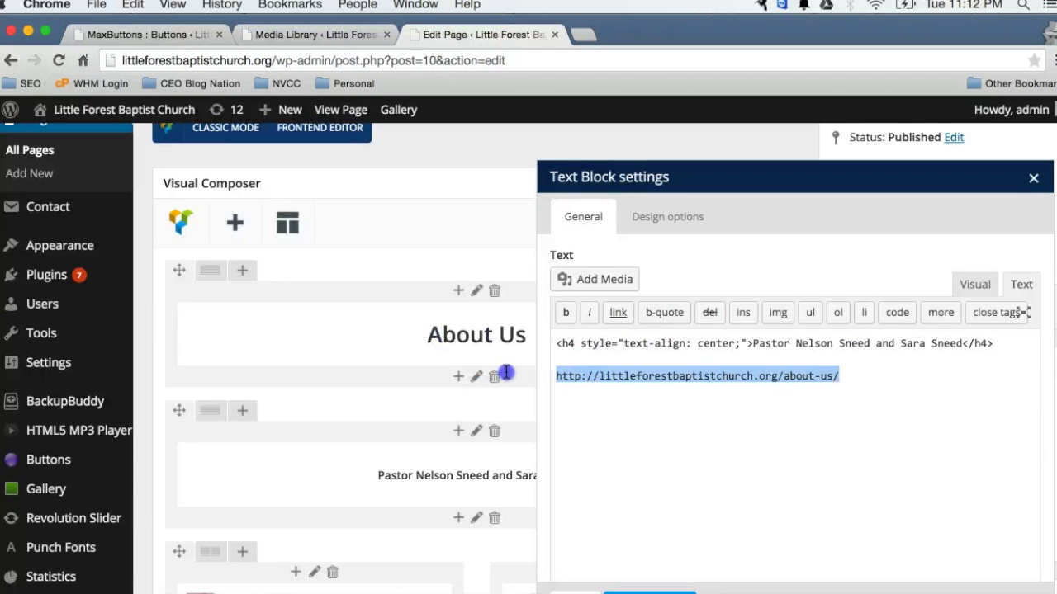
{"action": "type", "text": "[maxbutton id=\"6\"]"}
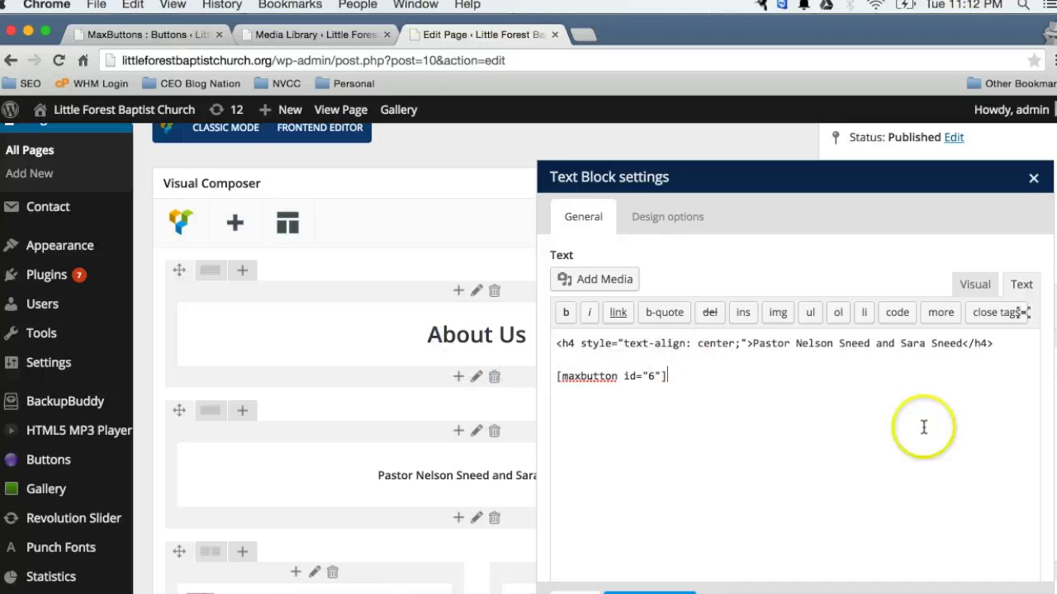
{"action": "left_click", "coordinate": [976, 285]}
{"action": "left_click", "coordinate": [814, 425]}
{"action": "scroll", "coordinate": [814, 425], "scroll_direction": "down", "scroll_amount": 3}
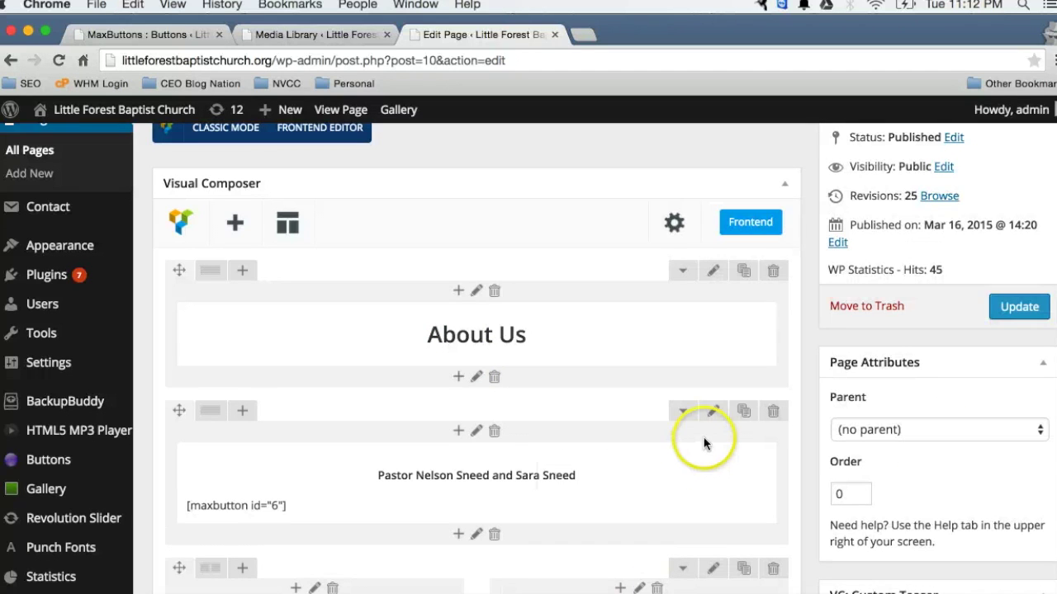
Preview the About Us page to check the Test button beneath the heading, and close the preview
{"action": "scroll", "coordinate": [809, 404], "scroll_direction": "up", "scroll_amount": 8}
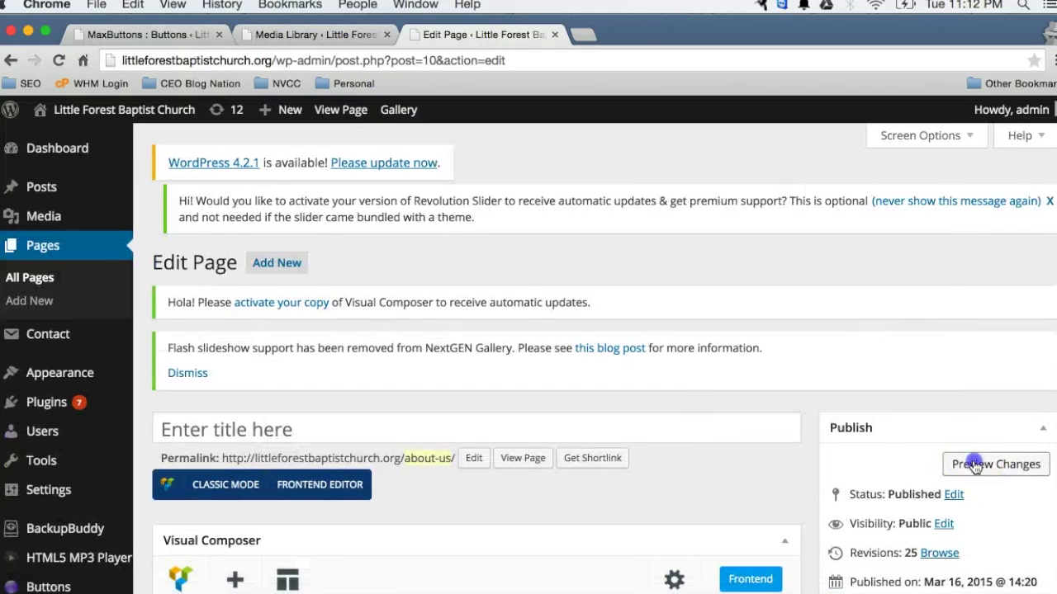
{"action": "left_click", "coordinate": [975, 464]}
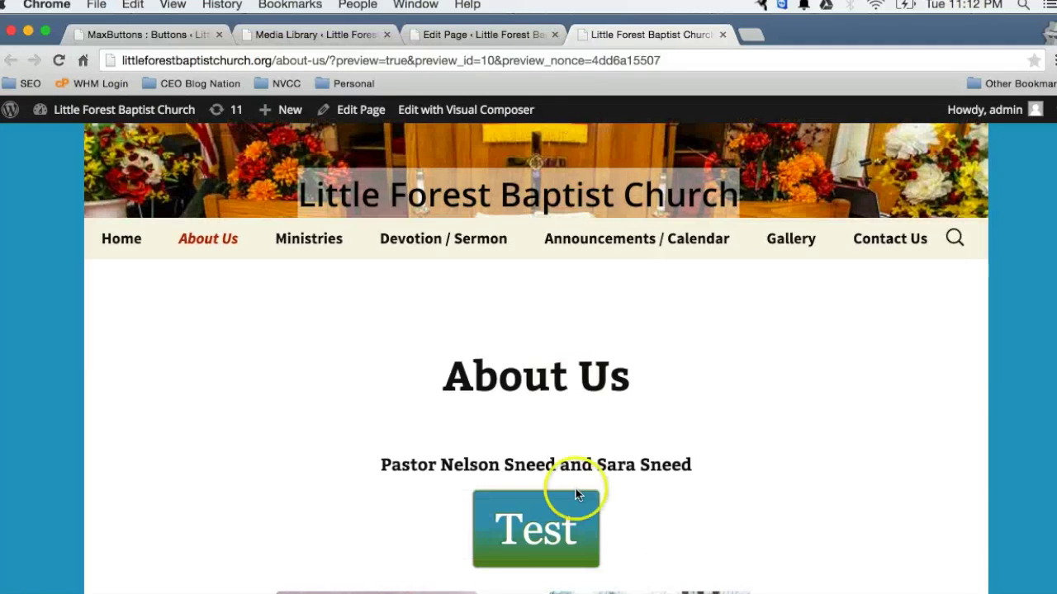
{"action": "left_click", "coordinate": [724, 35]}
{"action": "scroll", "coordinate": [743, 538], "scroll_direction": "down", "scroll_amount": 4}
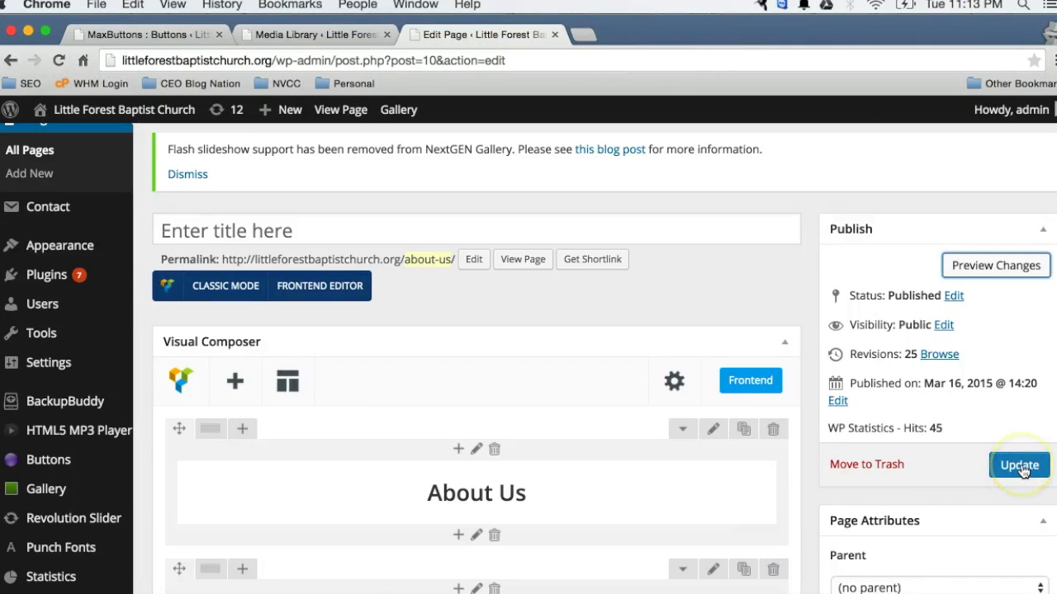
{"action": "left_click", "coordinate": [1020, 466]}
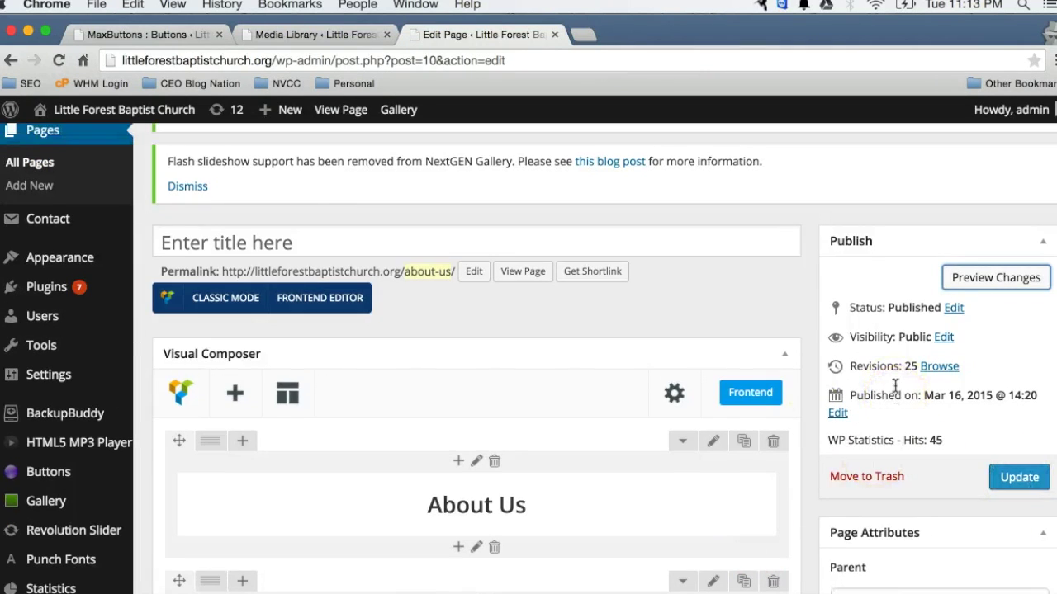
{"action": "scroll", "coordinate": [895, 384], "scroll_direction": "down", "scroll_amount": 4}
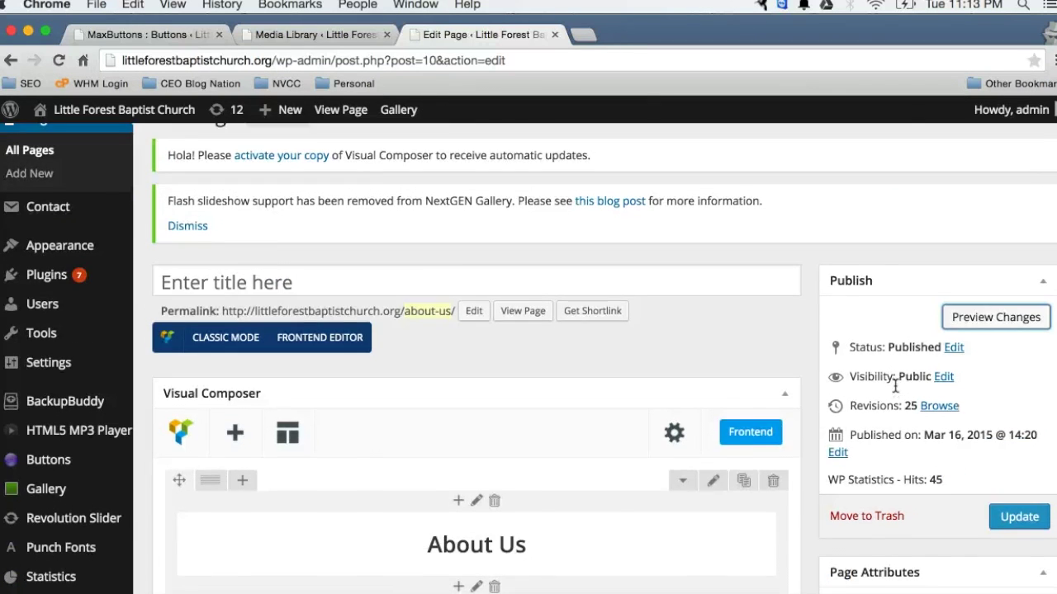
{"action": "scroll", "coordinate": [895, 384], "scroll_direction": "up", "scroll_amount": 4}
{"action": "scroll", "coordinate": [272, 439], "scroll_direction": "down", "scroll_amount": 4}
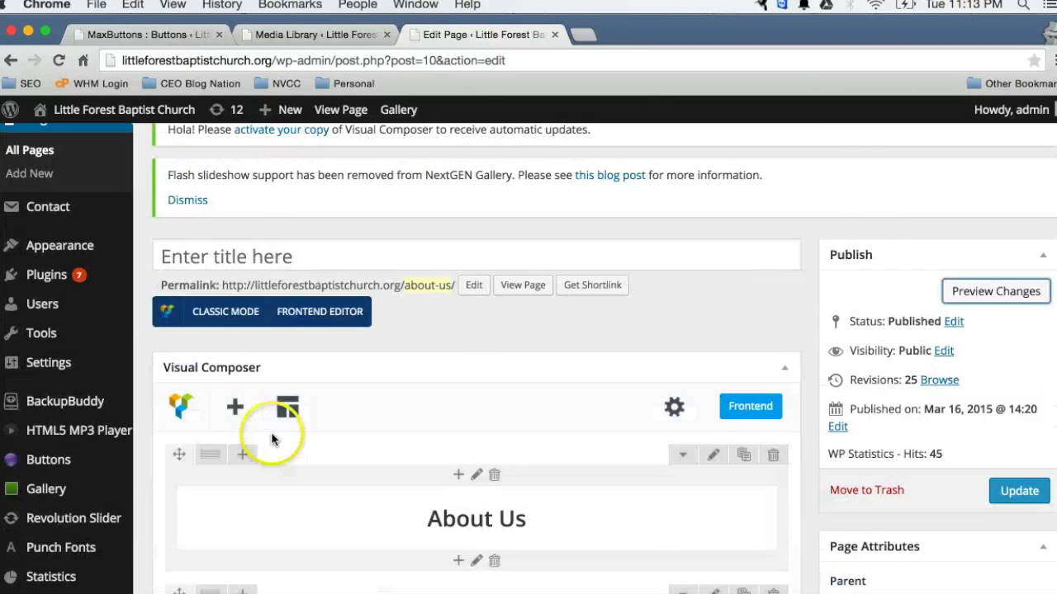
{"action": "scroll", "coordinate": [281, 436], "scroll_direction": "down", "scroll_amount": 7}
{"action": "scroll", "coordinate": [534, 384], "scroll_direction": "up", "scroll_amount": 11}
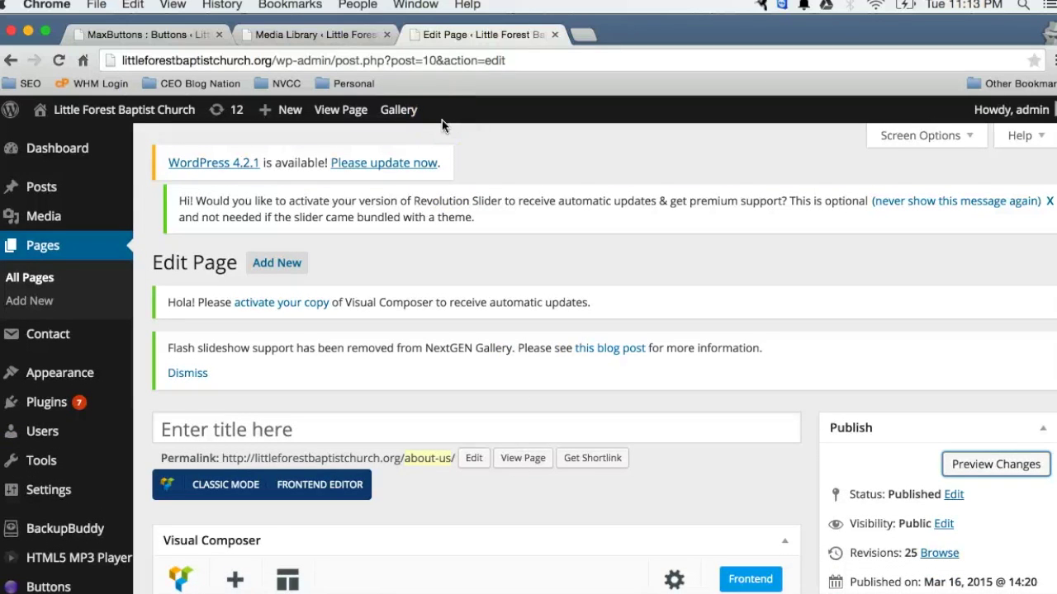
Leave the page editor without saving its changes and go to the site's widget management page
{"action": "mouse_move", "coordinate": [31, 380]}
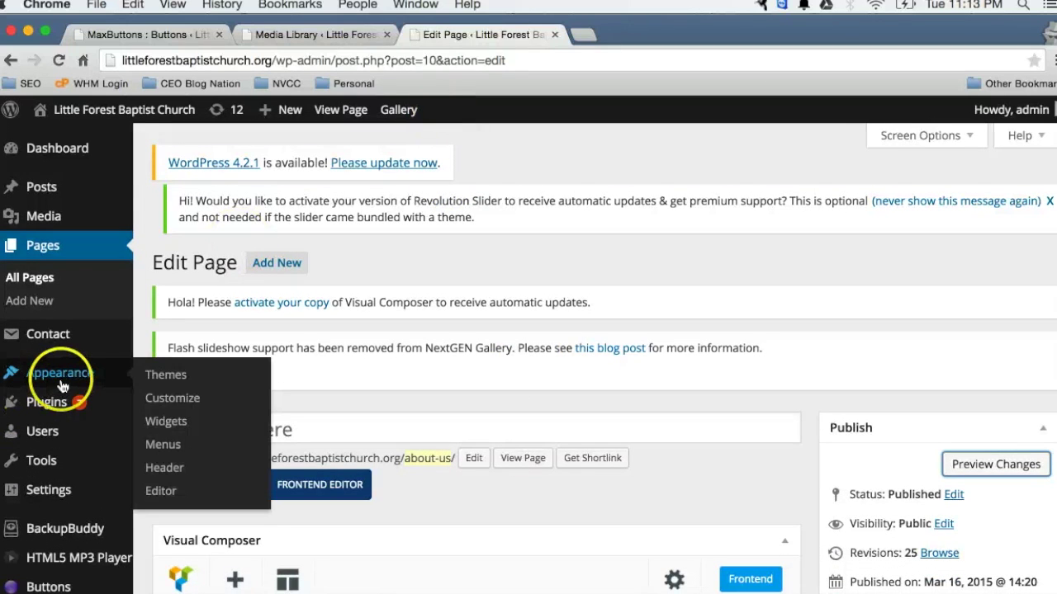
{"action": "left_click", "coordinate": [198, 430]}
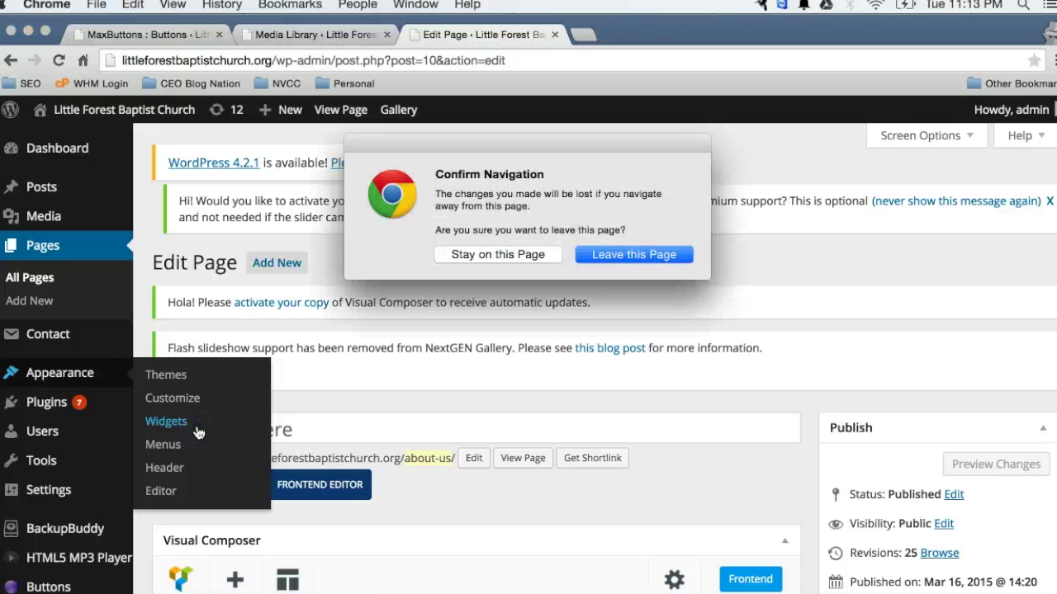
{"action": "left_click", "coordinate": [633, 255]}
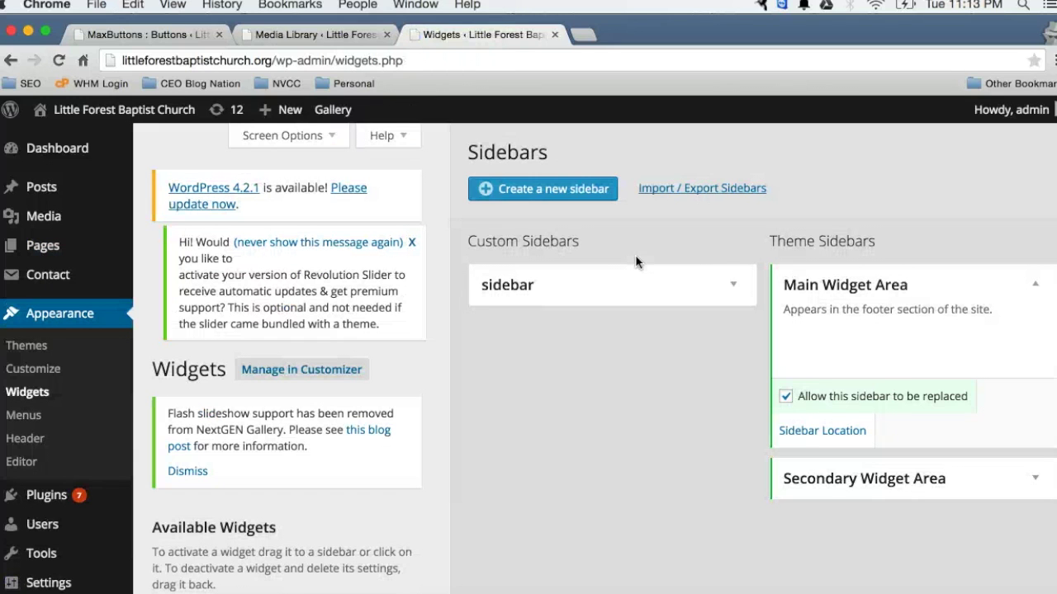
Delete the text widget containing [maxbutton id="6"] from the custom sidebar named sidebar
{"action": "left_click", "coordinate": [691, 292]}
{"action": "left_click", "coordinate": [737, 345]}
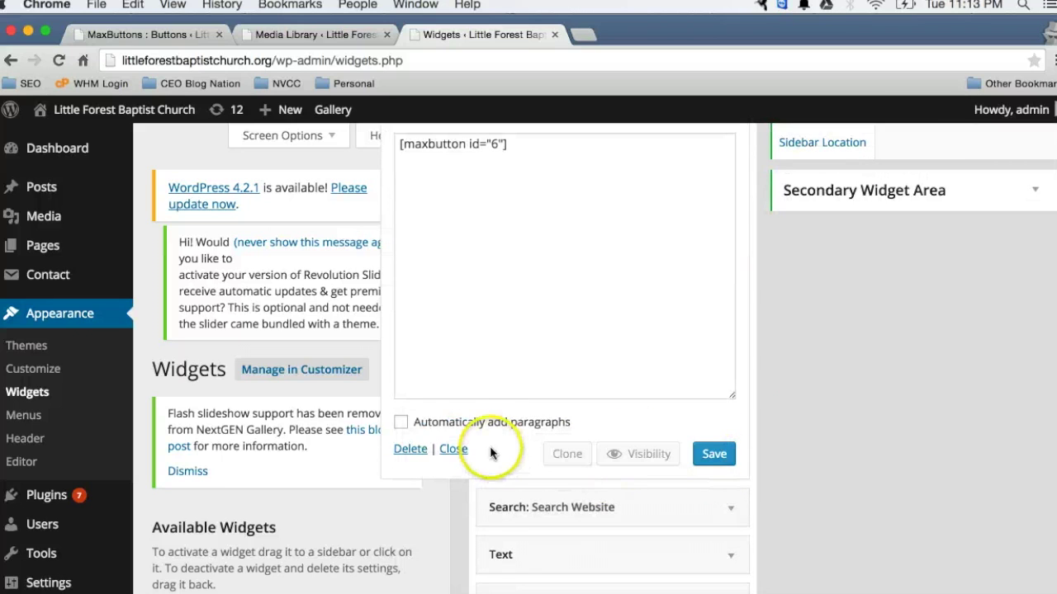
{"action": "left_click", "coordinate": [410, 449]}
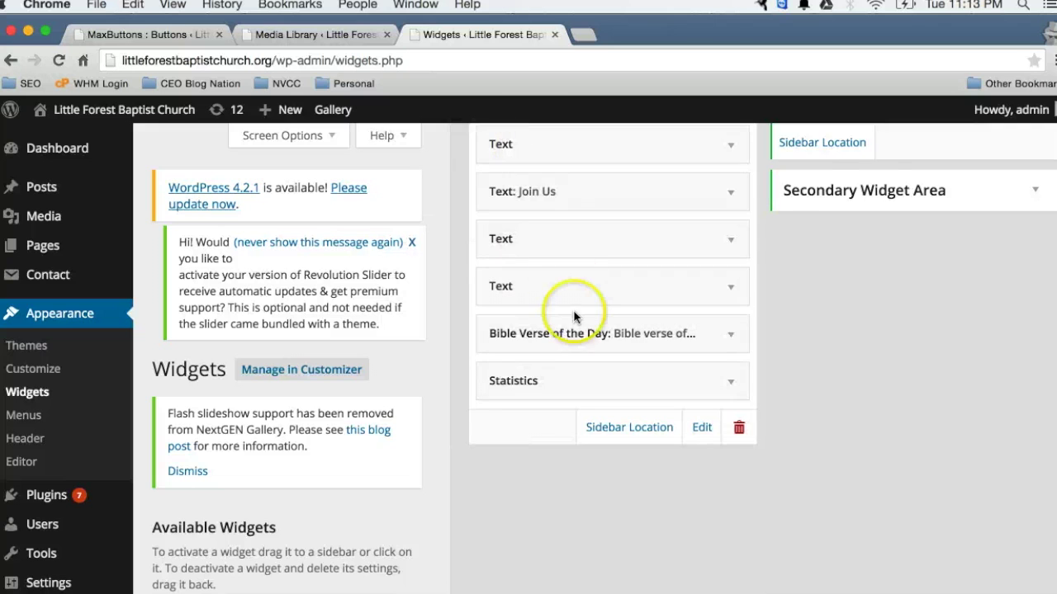
{"action": "scroll", "coordinate": [570, 243], "scroll_direction": "up", "scroll_amount": 5}
{"action": "scroll", "coordinate": [574, 316], "scroll_direction": "up", "scroll_amount": 3}
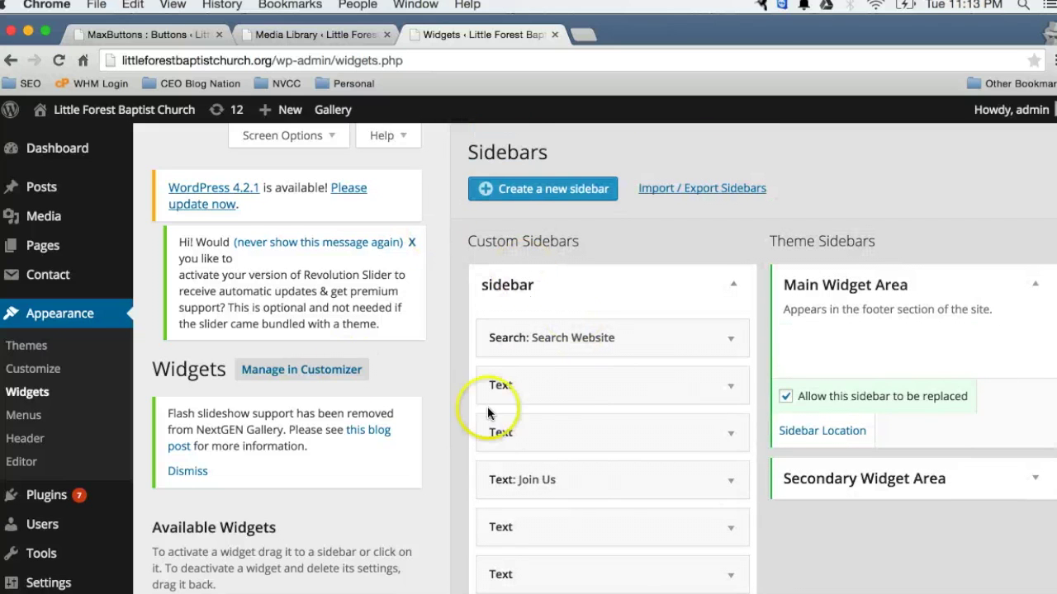
Close the Health Fair flyer's attachment details and open the church's home page to check its sidebar
{"action": "left_click", "coordinate": [319, 37]}
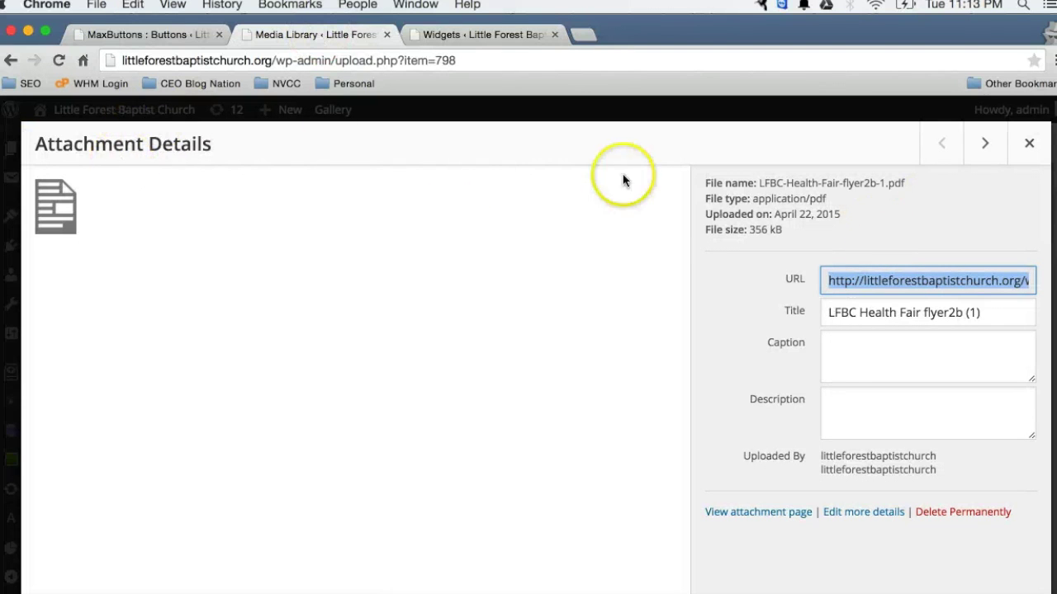
{"action": "left_click", "coordinate": [1030, 146]}
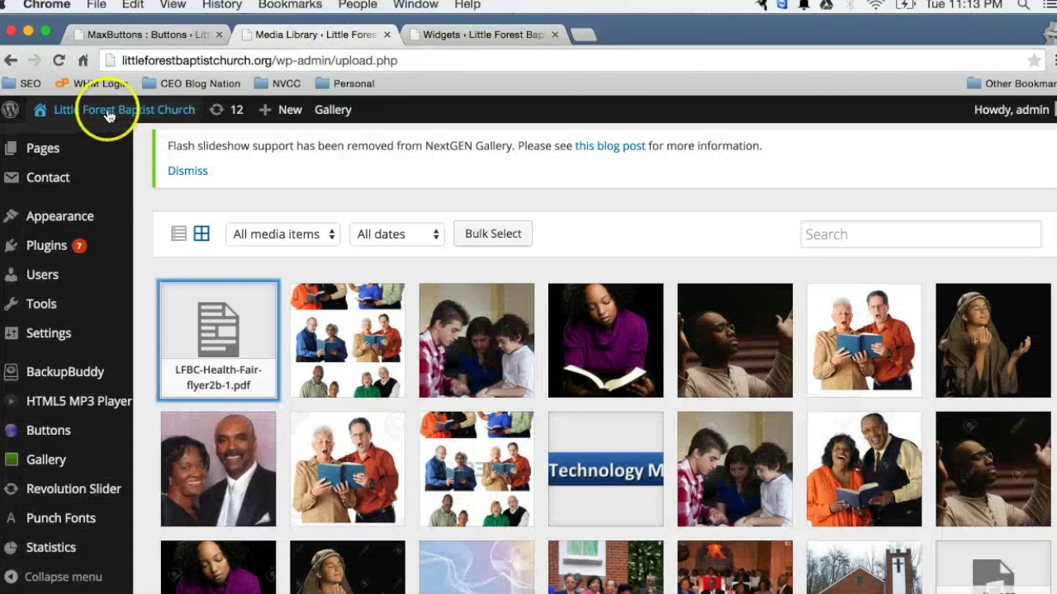
{"action": "left_click", "coordinate": [105, 138]}
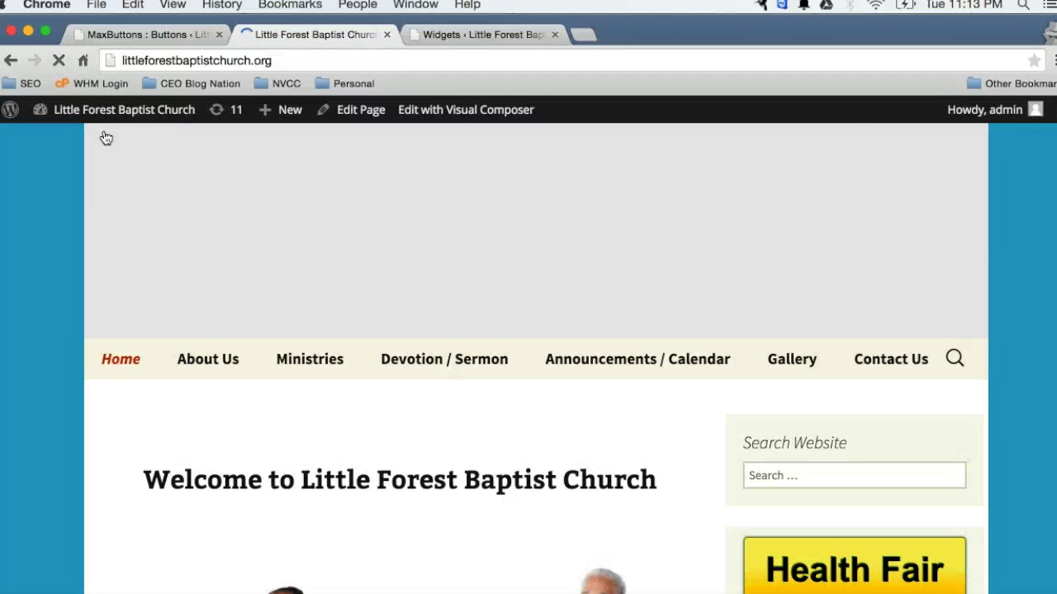
{"action": "scroll", "coordinate": [759, 486], "scroll_direction": "down", "scroll_amount": 1}
{"action": "scroll", "coordinate": [759, 487], "scroll_direction": "down", "scroll_amount": 5}
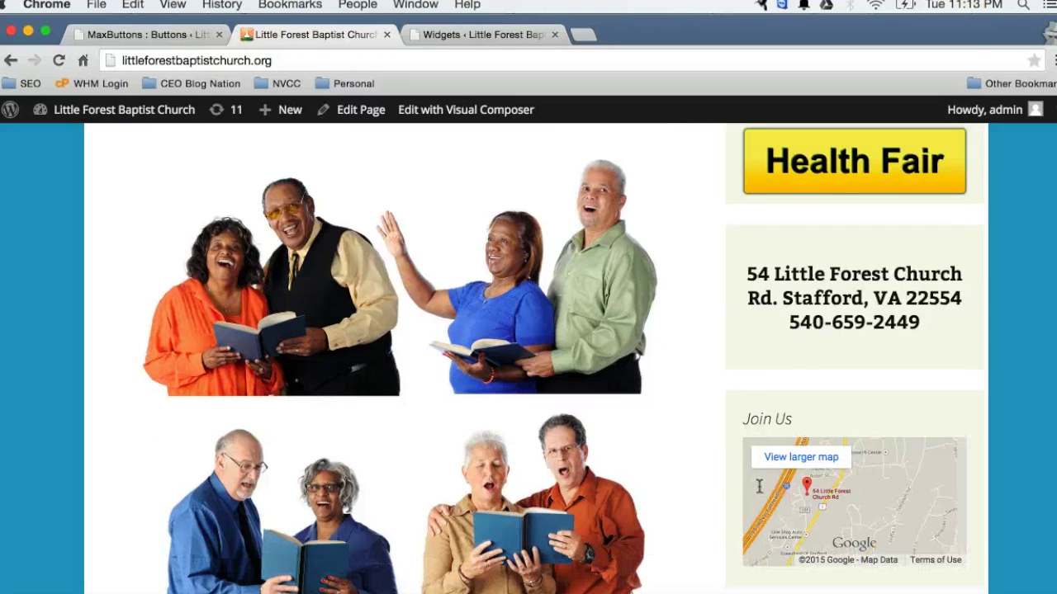
{"action": "scroll", "coordinate": [746, 419], "scroll_direction": "down", "scroll_amount": 1}
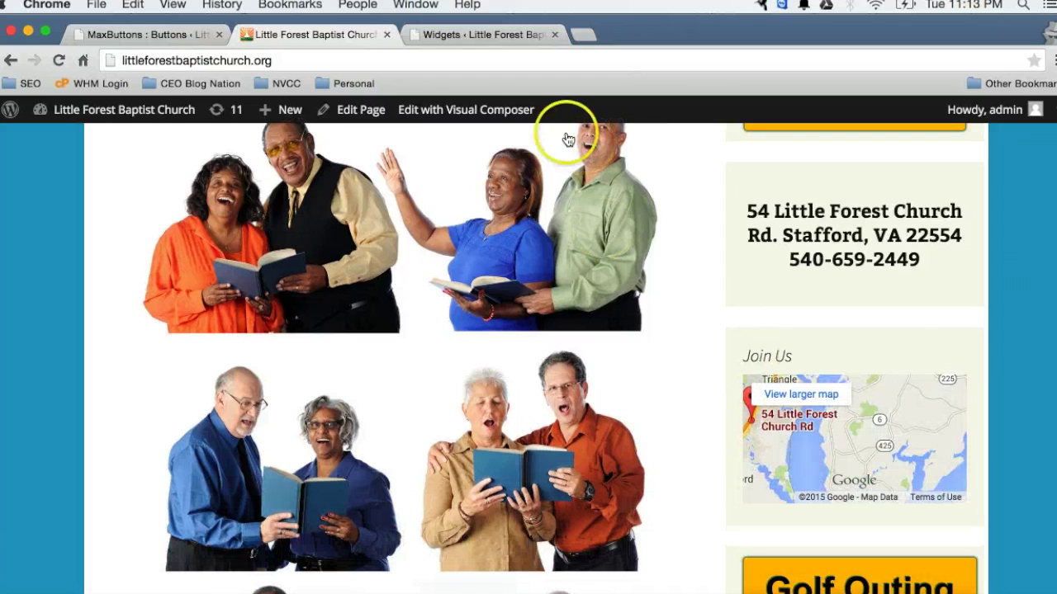
Return to the MaxButtons button list showing the Test button
{"action": "left_click", "coordinate": [453, 35]}
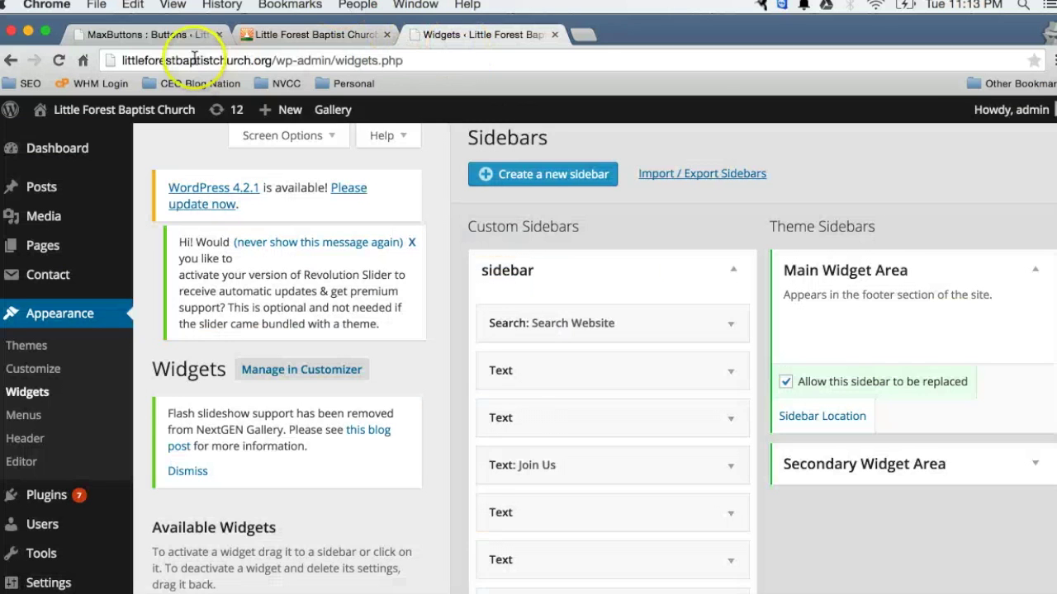
{"action": "left_click", "coordinate": [175, 41]}
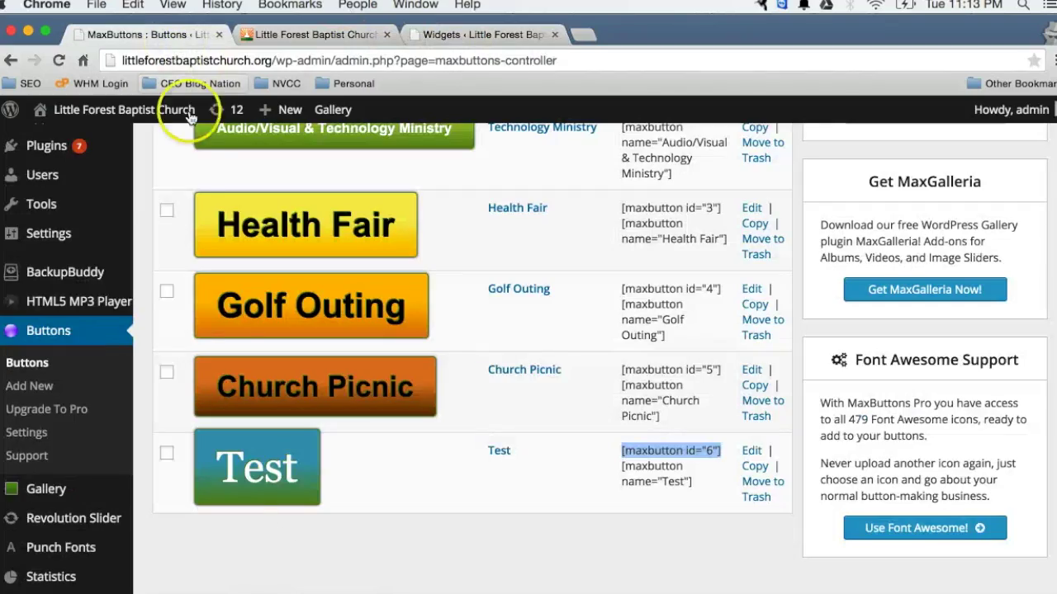